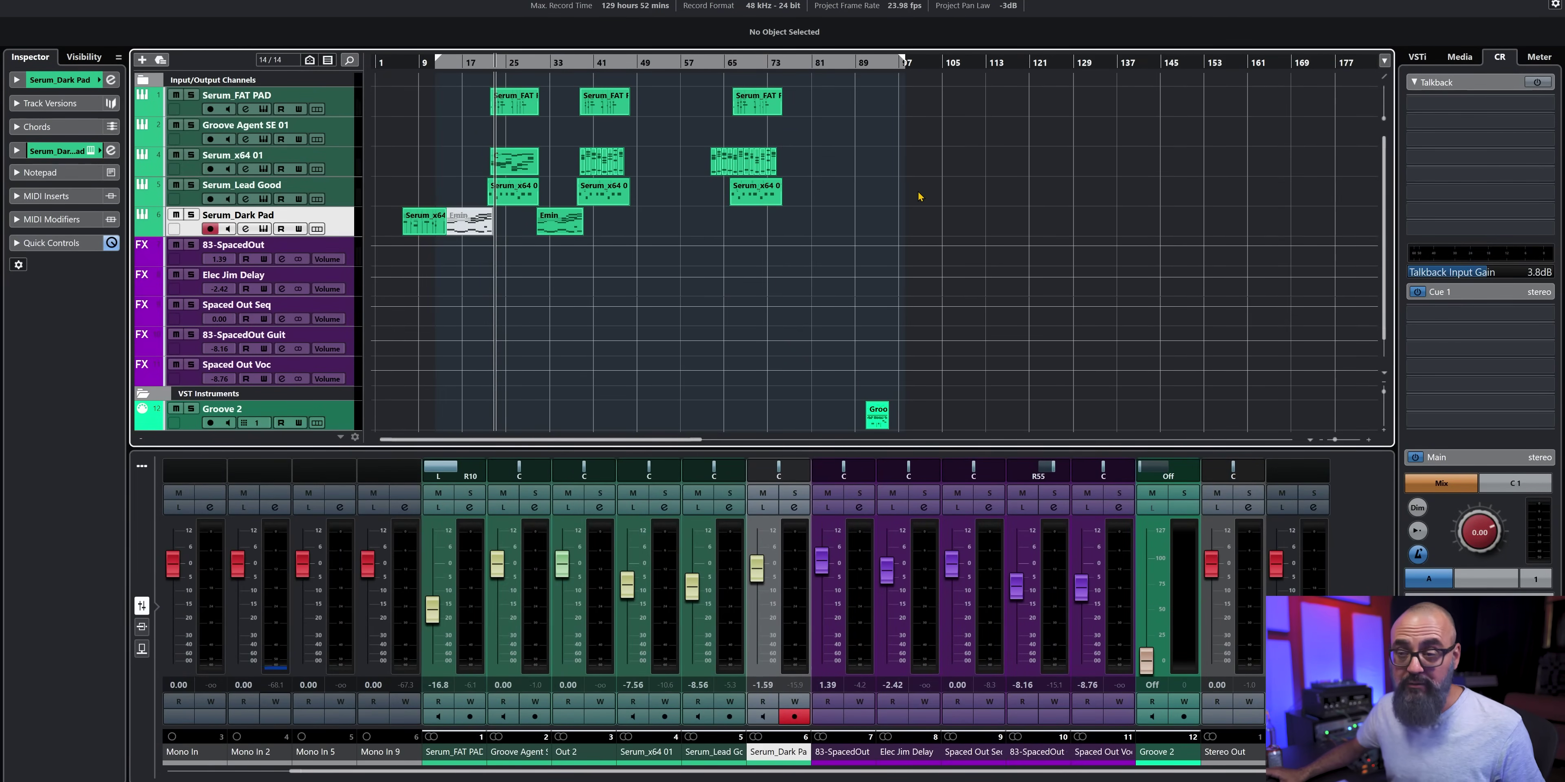
scroll(425, 167, "up", 4)
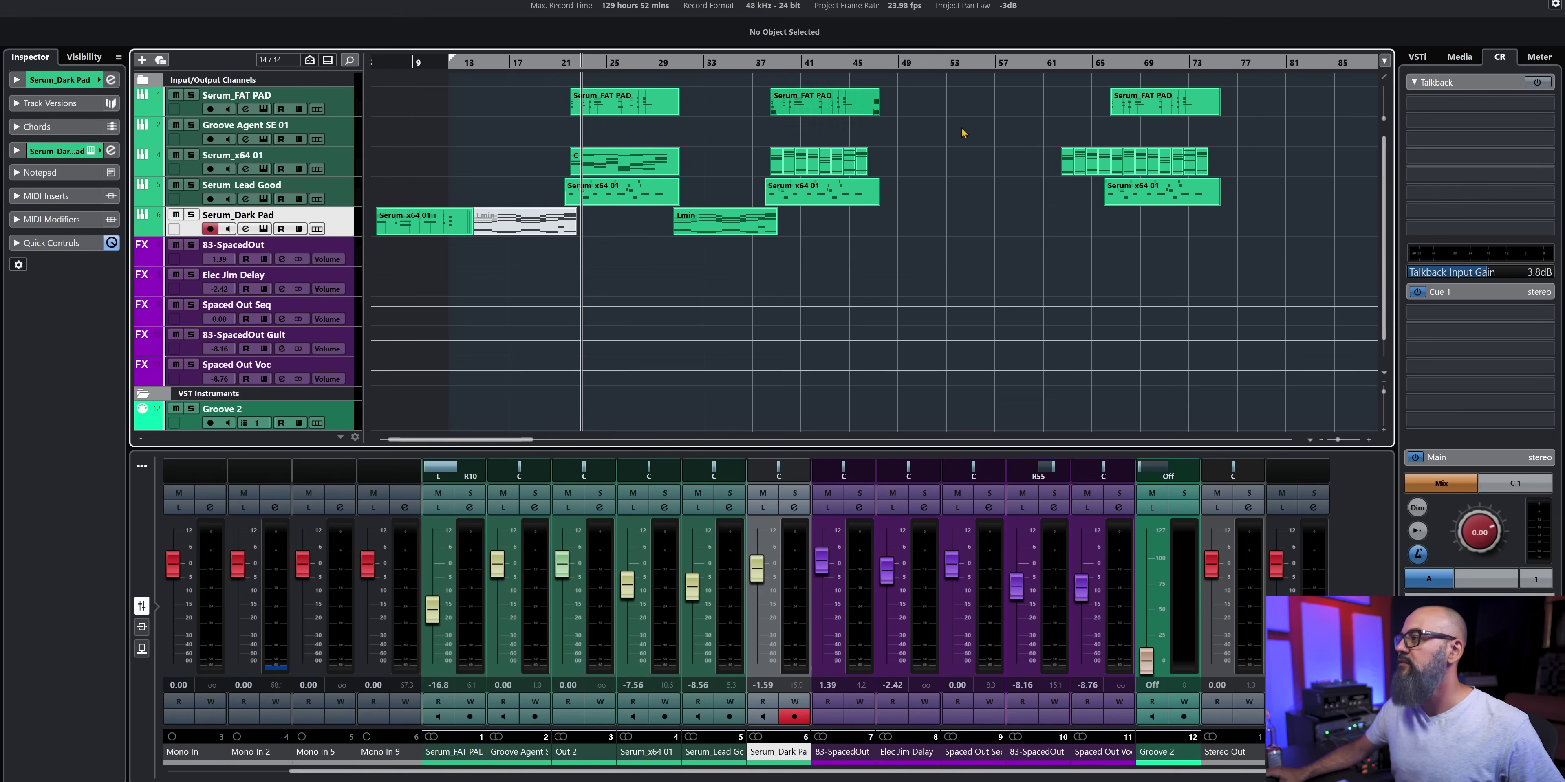
left_click_drag(493, 85, 1326, 208)
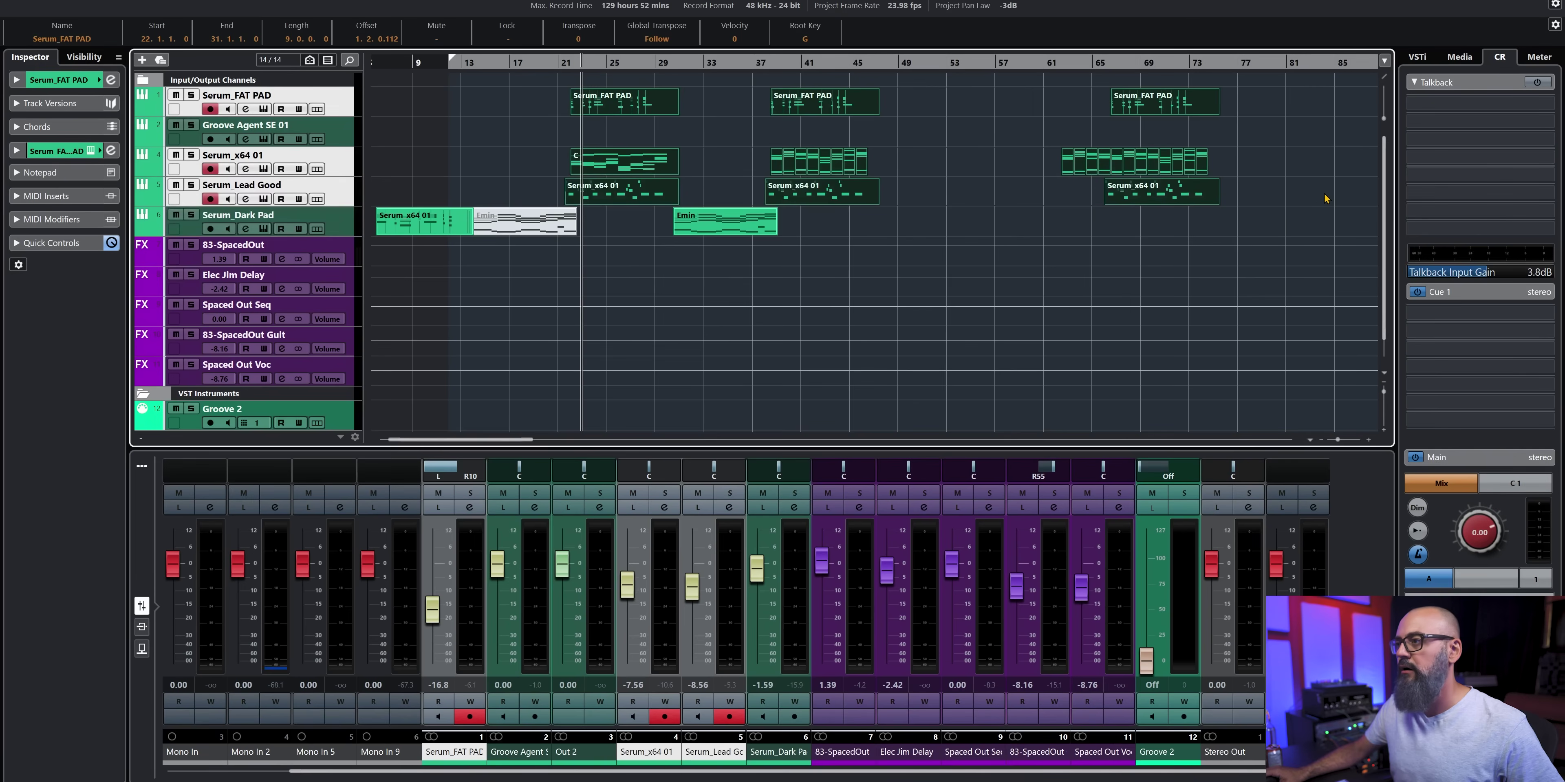
left_click(536, 162)
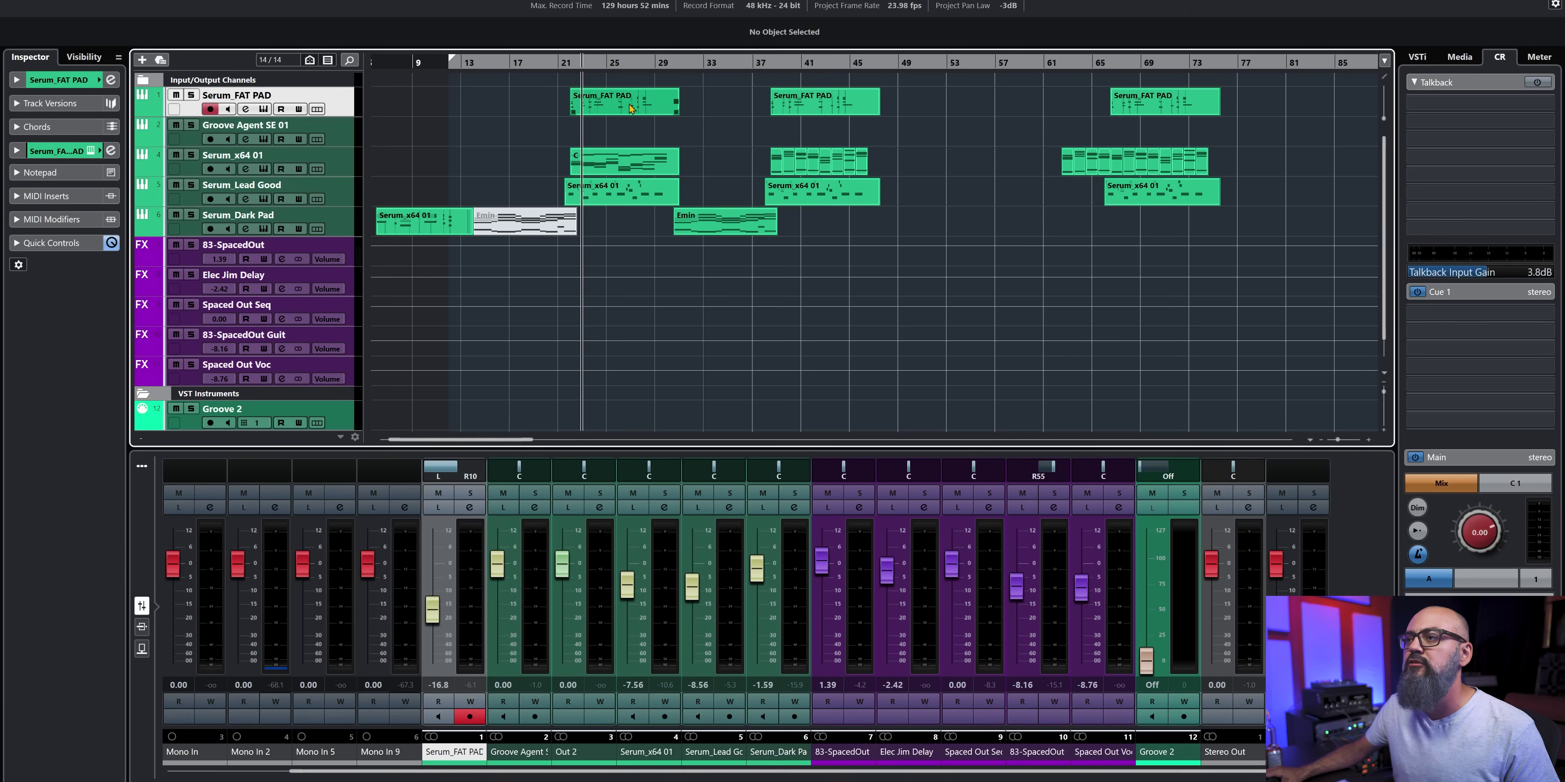
Step: Play the project from about bar 22 with only the Serum_Lead Good instrument track soloed, and select that track
left_click(577, 63)
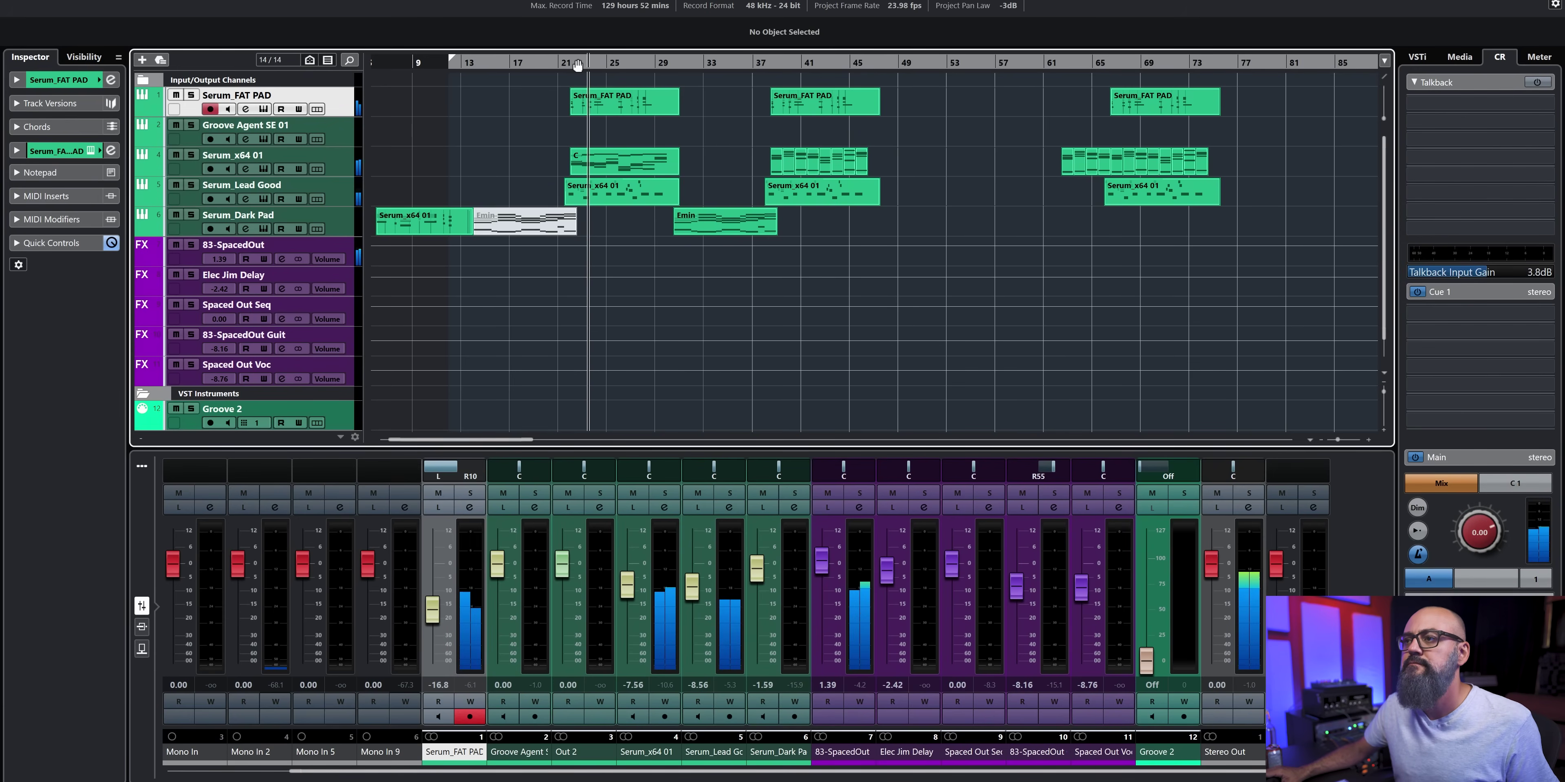
left_click(263, 159)
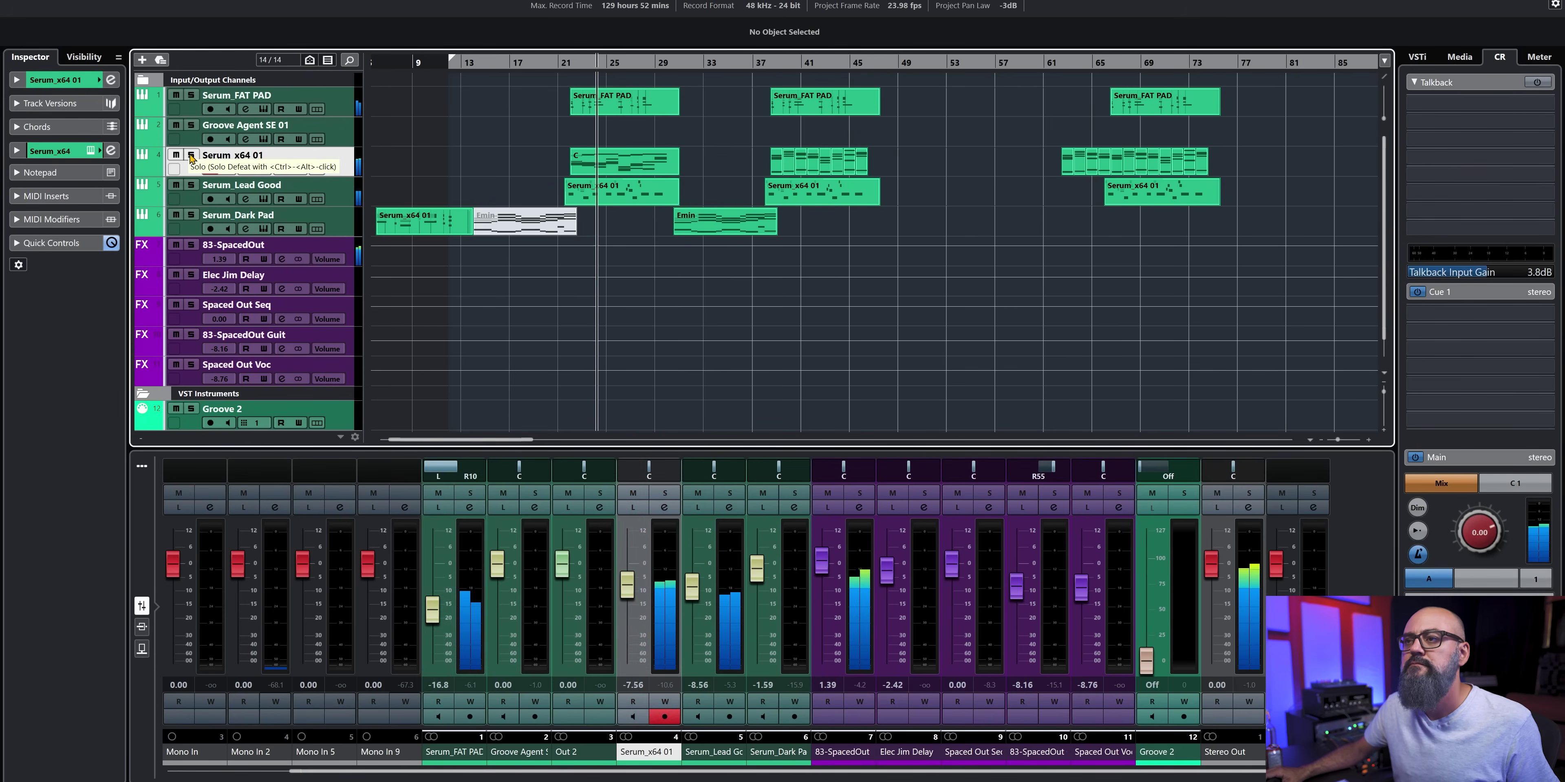
left_click(191, 156)
left_click(190, 185)
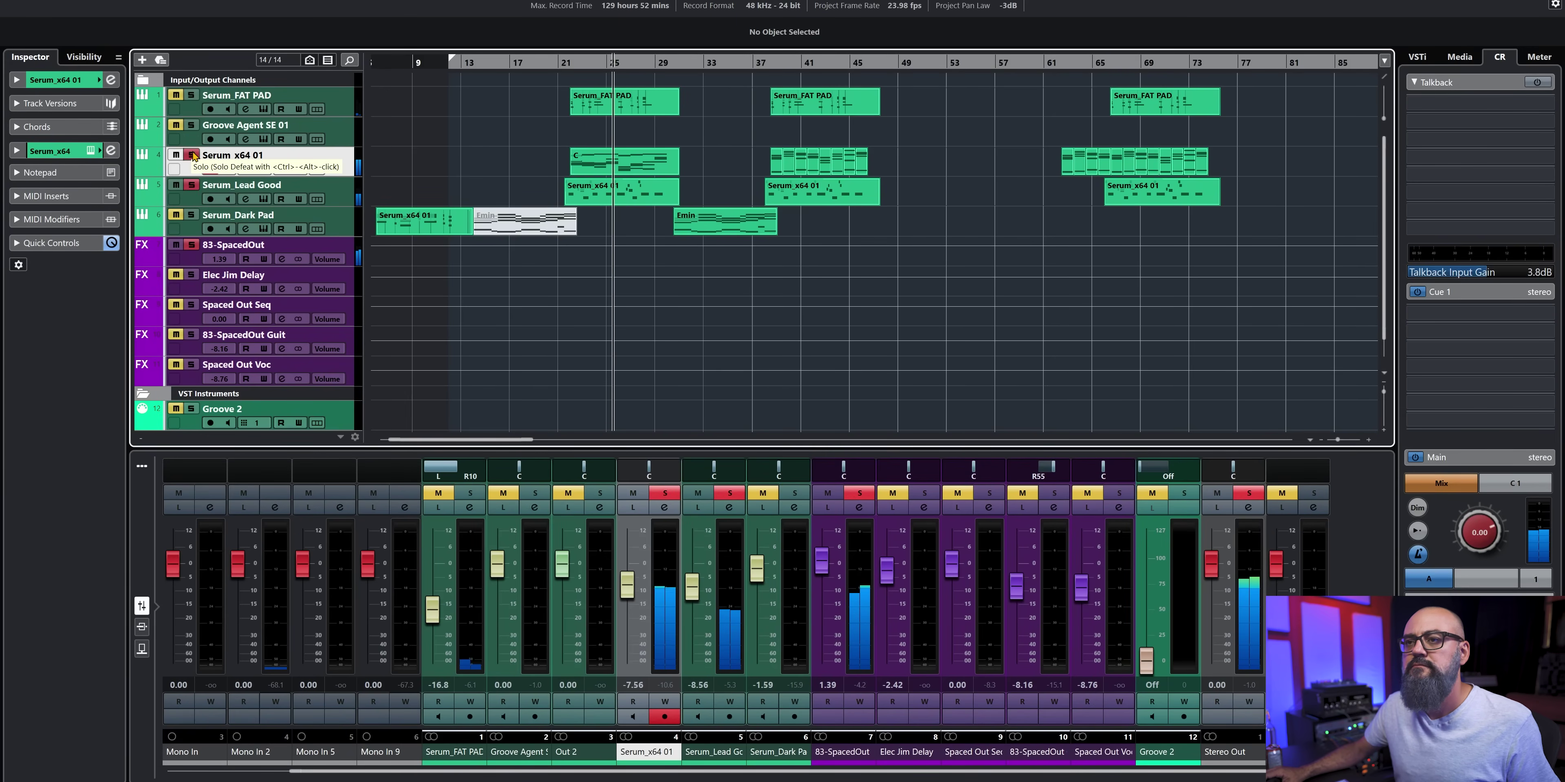
left_click(191, 156)
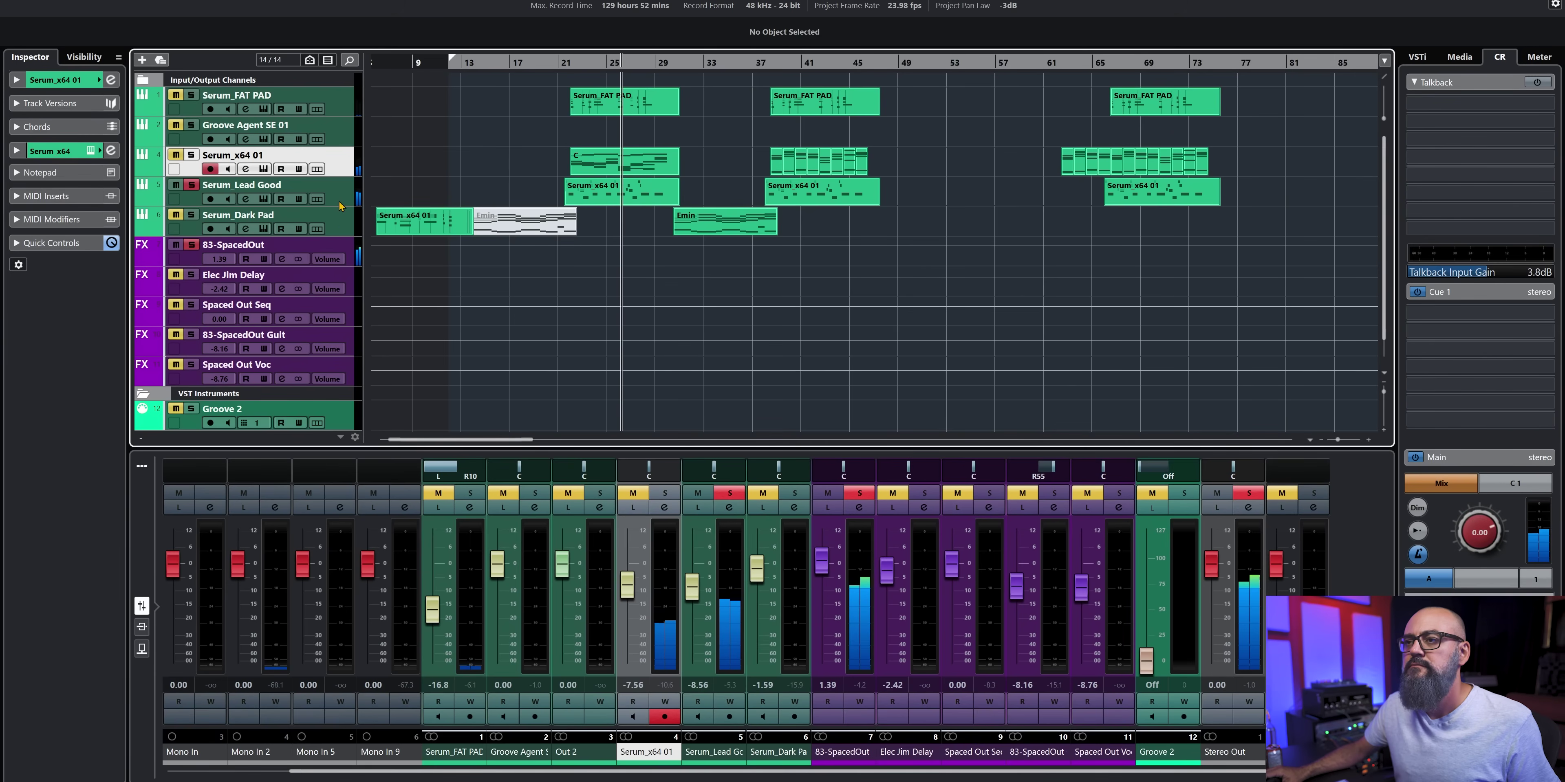
left_click(273, 193)
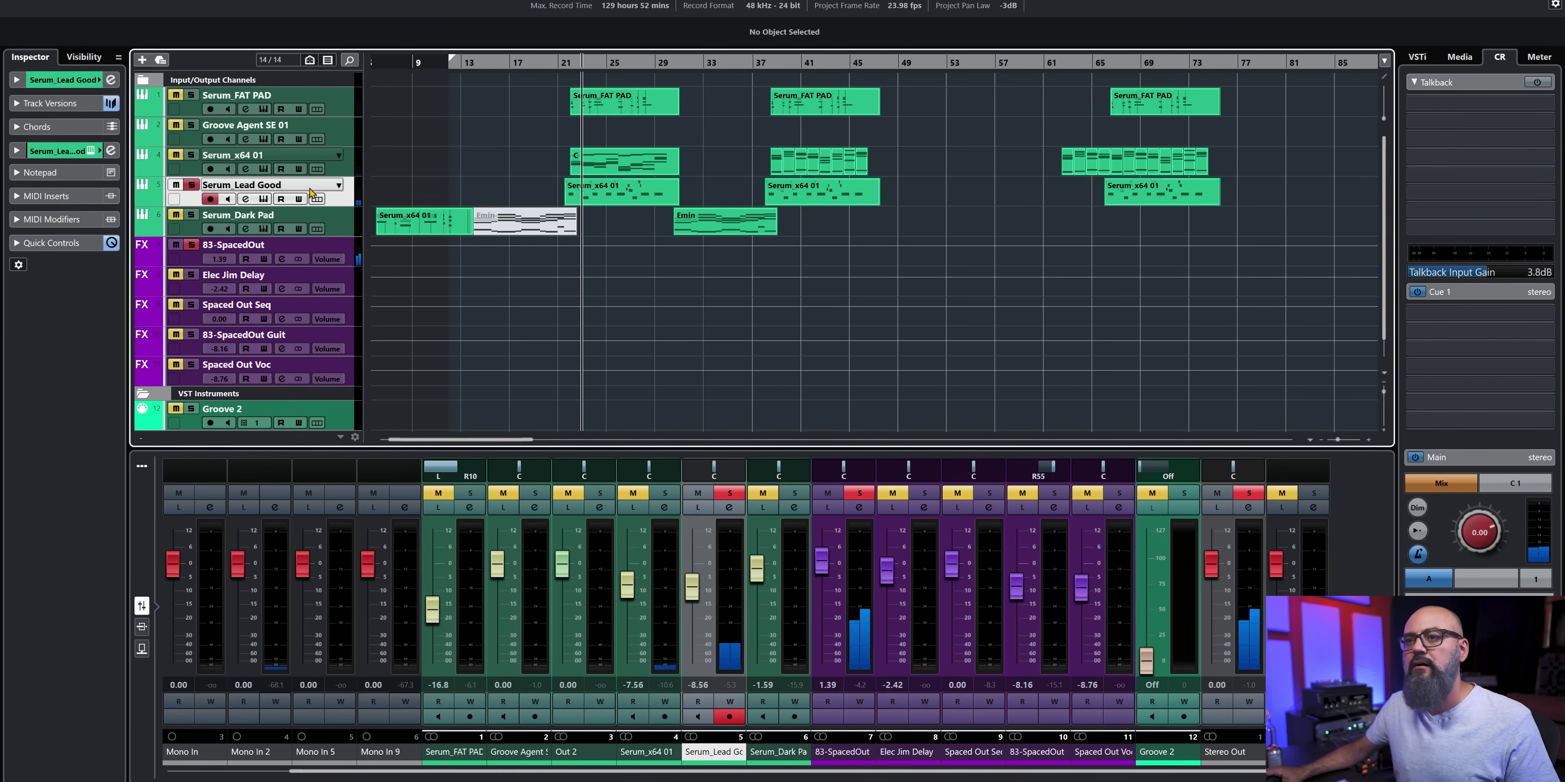
Step: Examine the inserts and sends in the full mixer and the first insert in the 83-SpacedOut channel settings
key("F3")
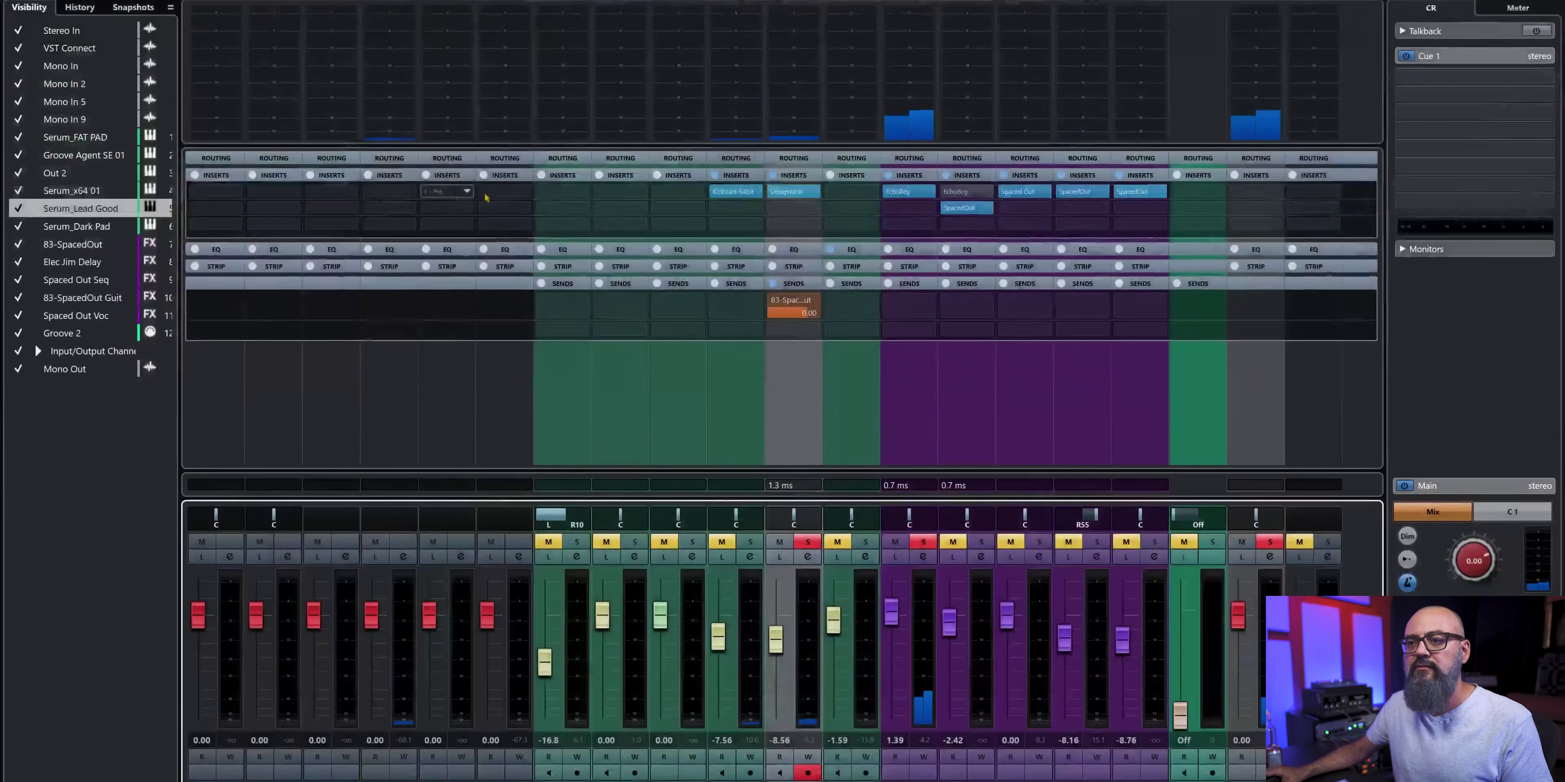
key("F3")
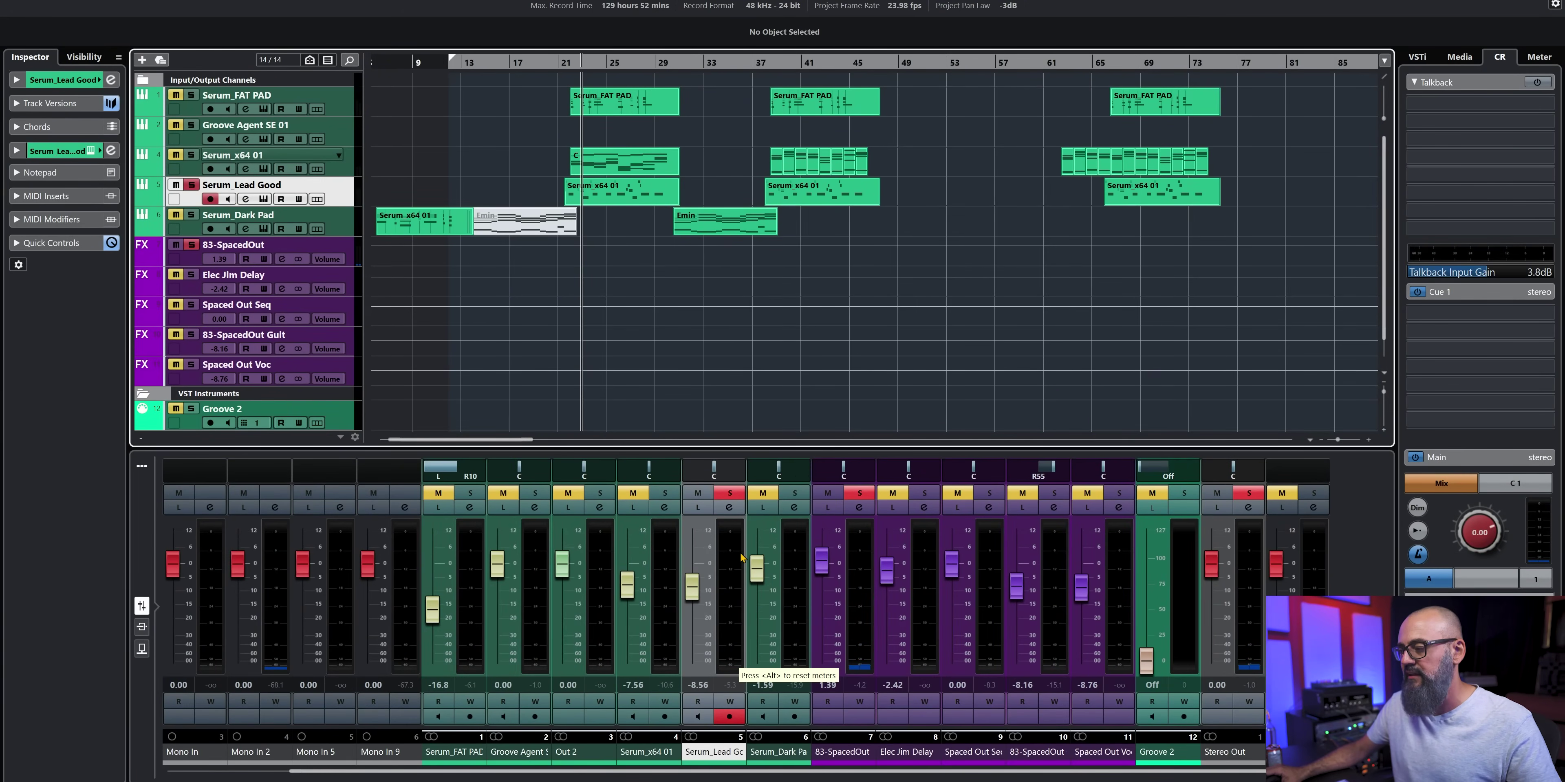
left_click(860, 509)
left_click(382, 267)
left_click(382, 268)
left_click(1136, 192)
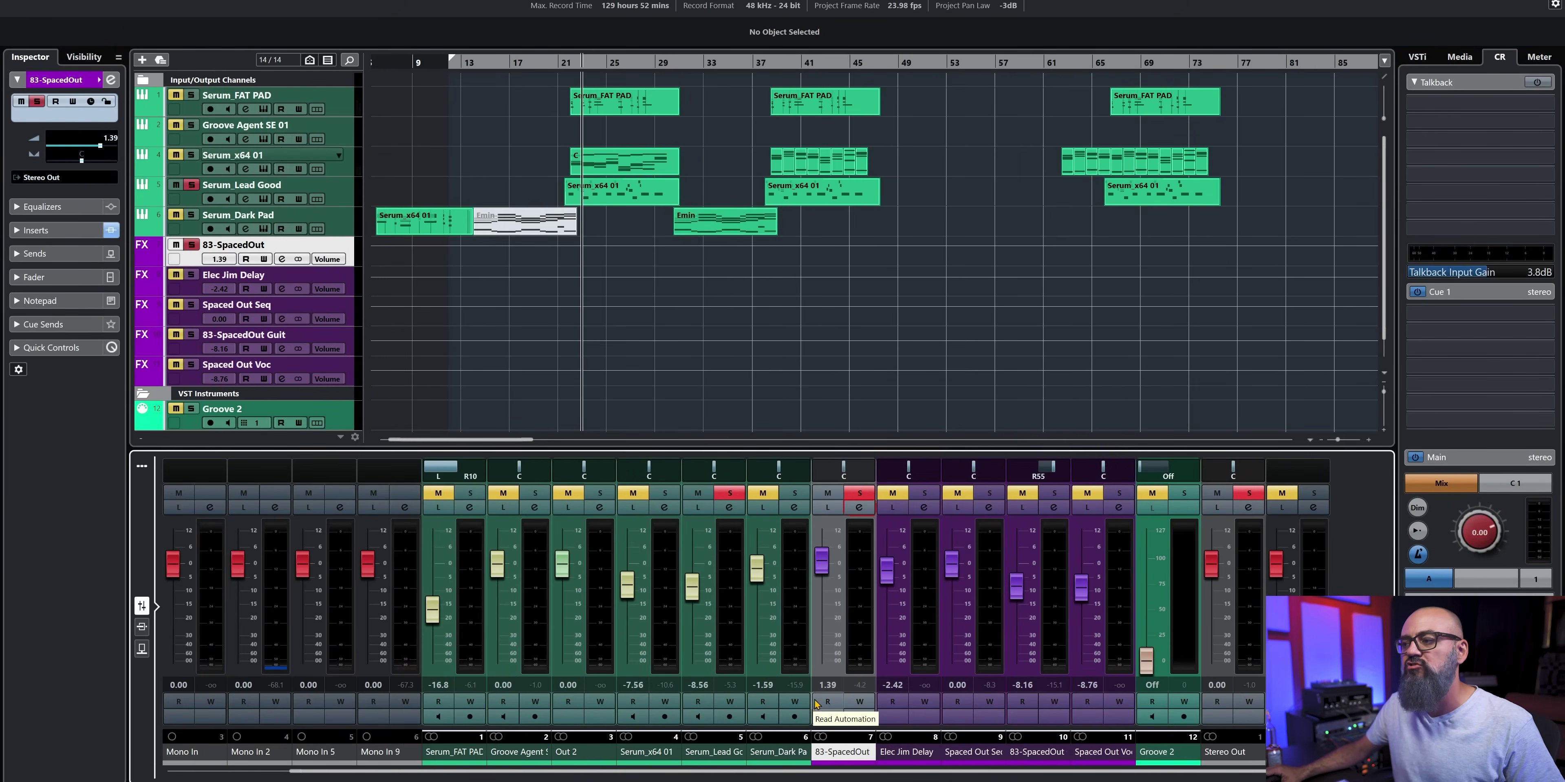
Step: Examine the Serum_Lead Good channel settings and its Decapitator insert, and close both windows
left_click(707, 753)
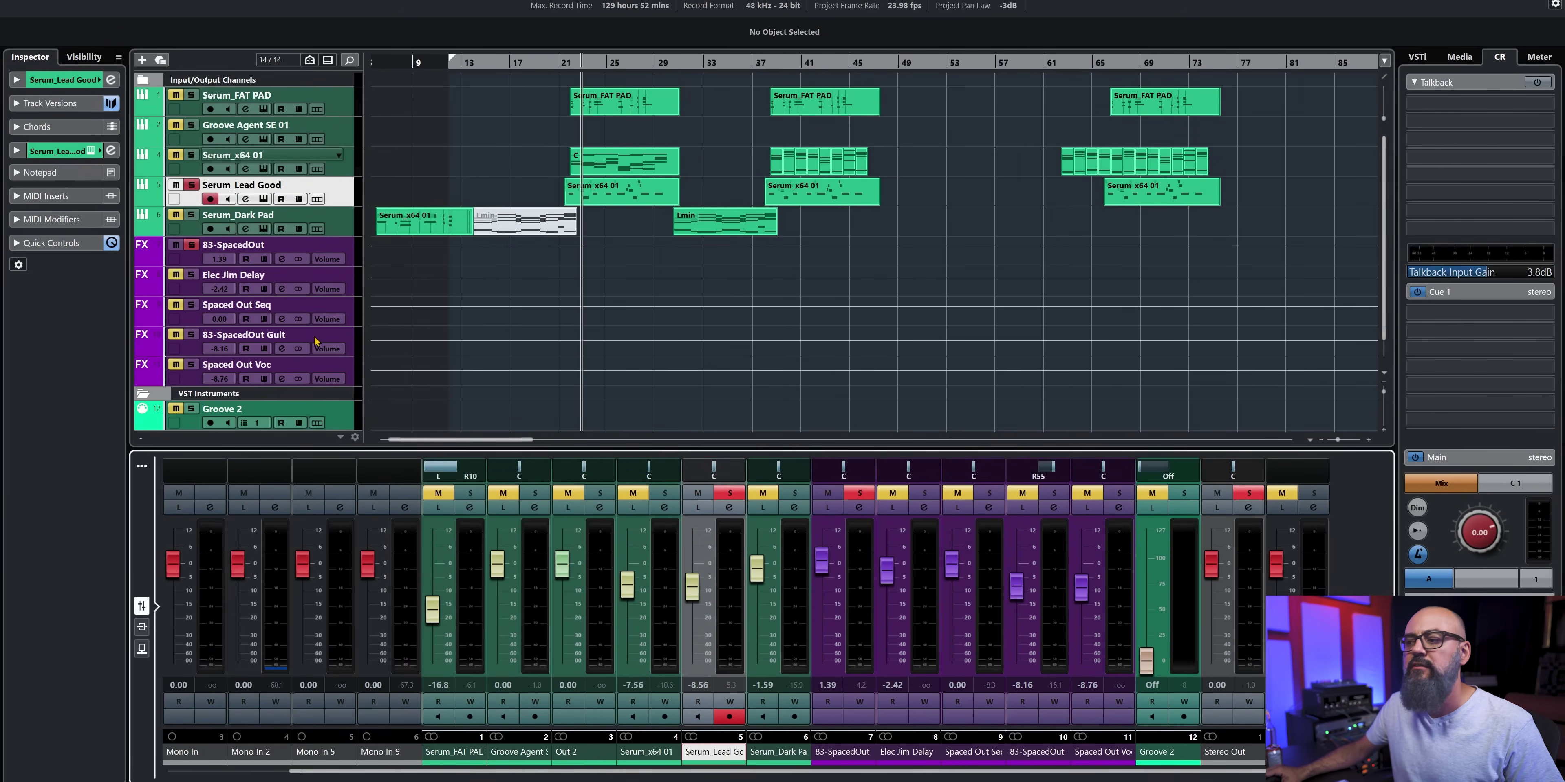
left_click(729, 508)
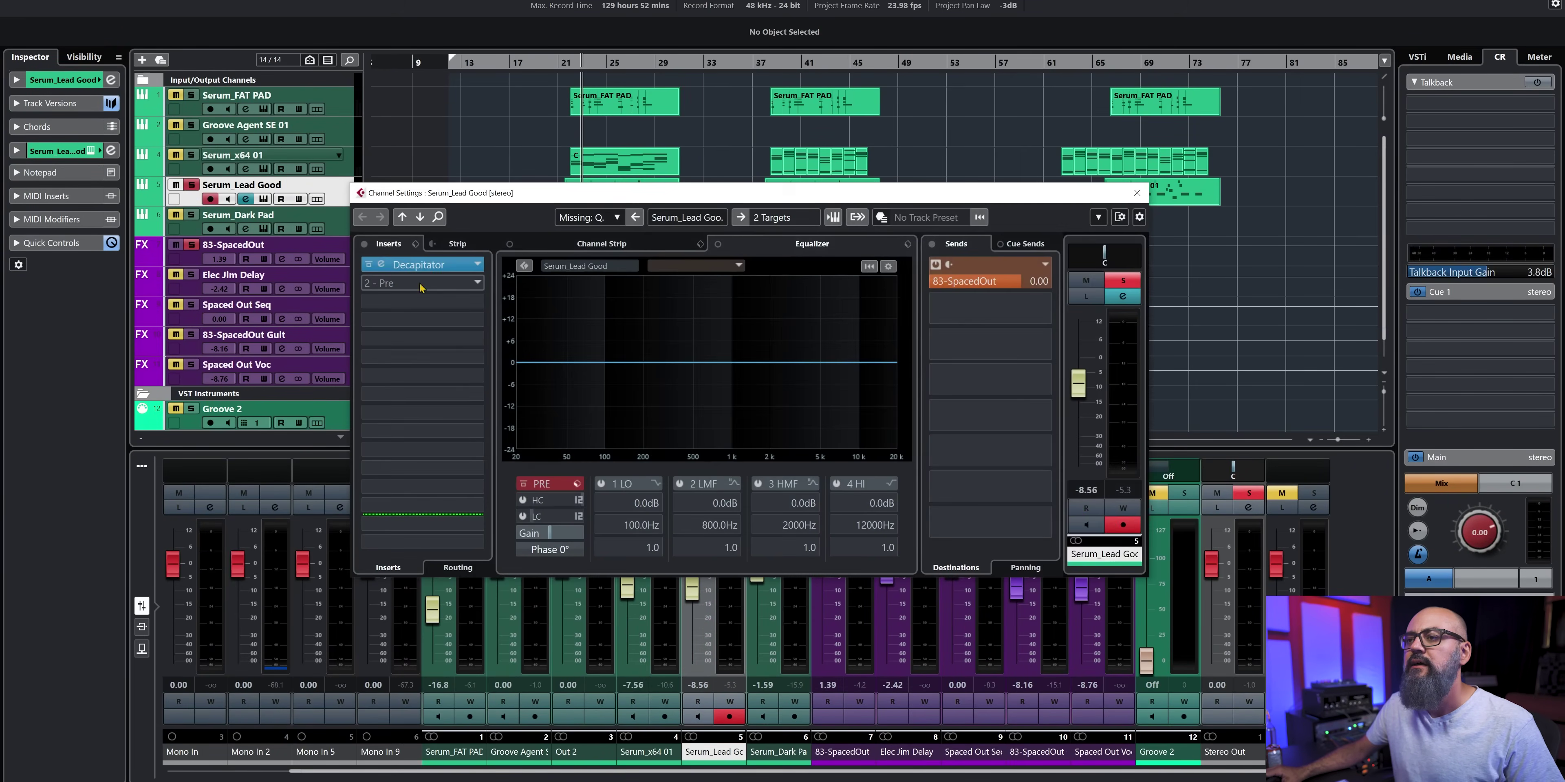
left_click(384, 269)
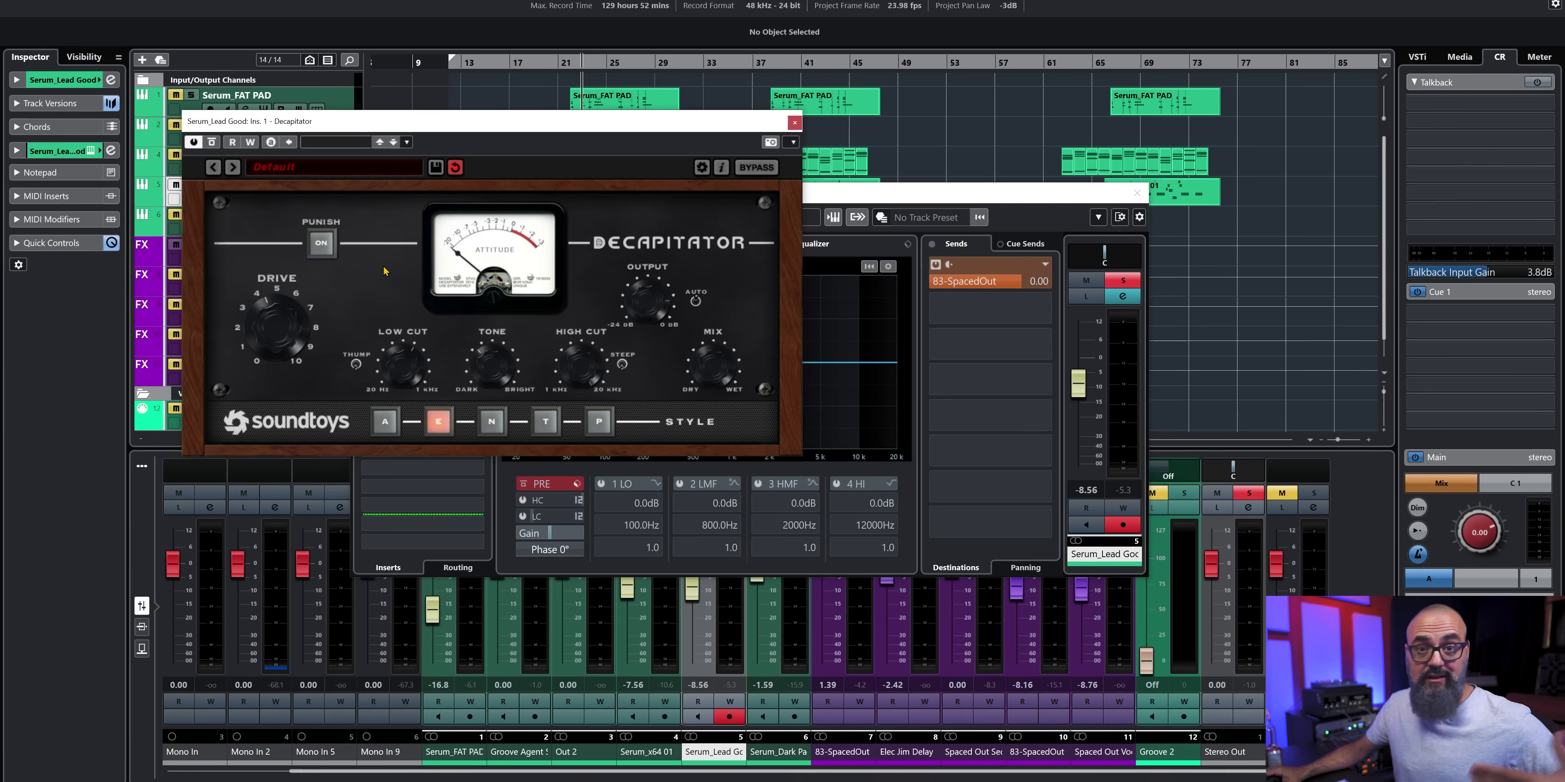
left_click(793, 123)
left_click(1136, 193)
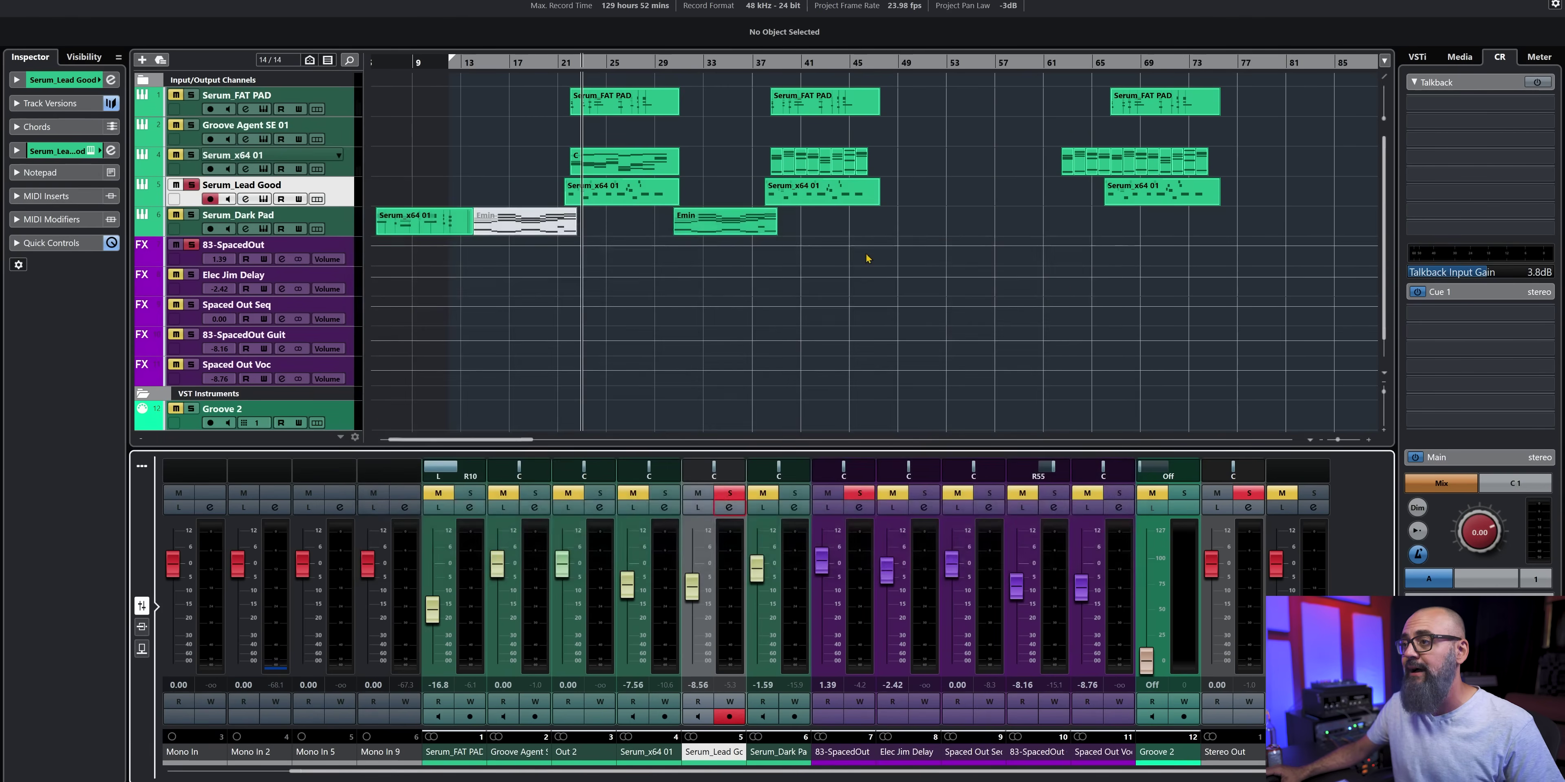
Step: Select all MIDI events on the Serum_Lead Good track and open the Render in Place settings for them
left_click_drag(482, 206, 1201, 180)
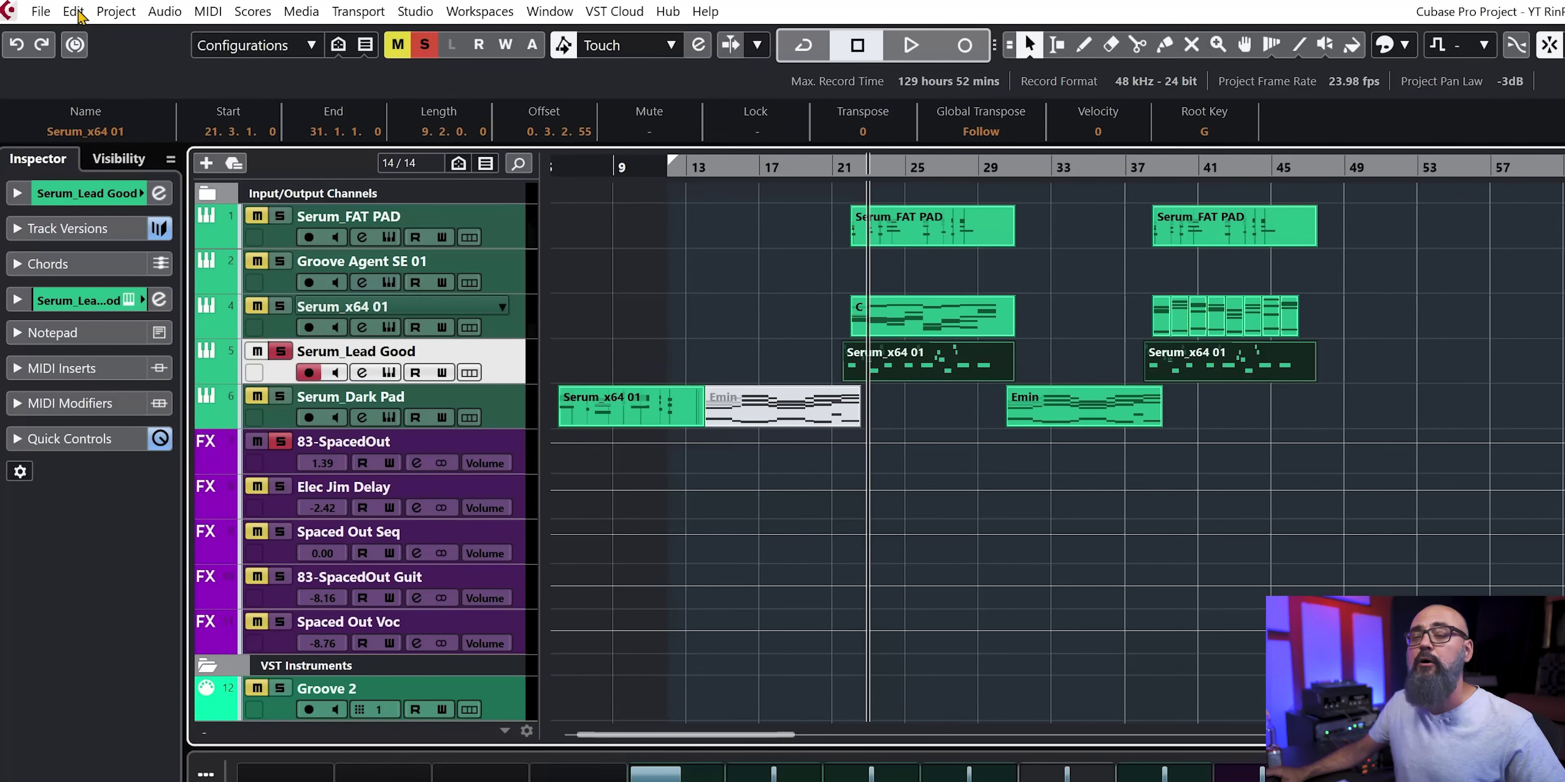
left_click(74, 11)
mouse_move(131, 231)
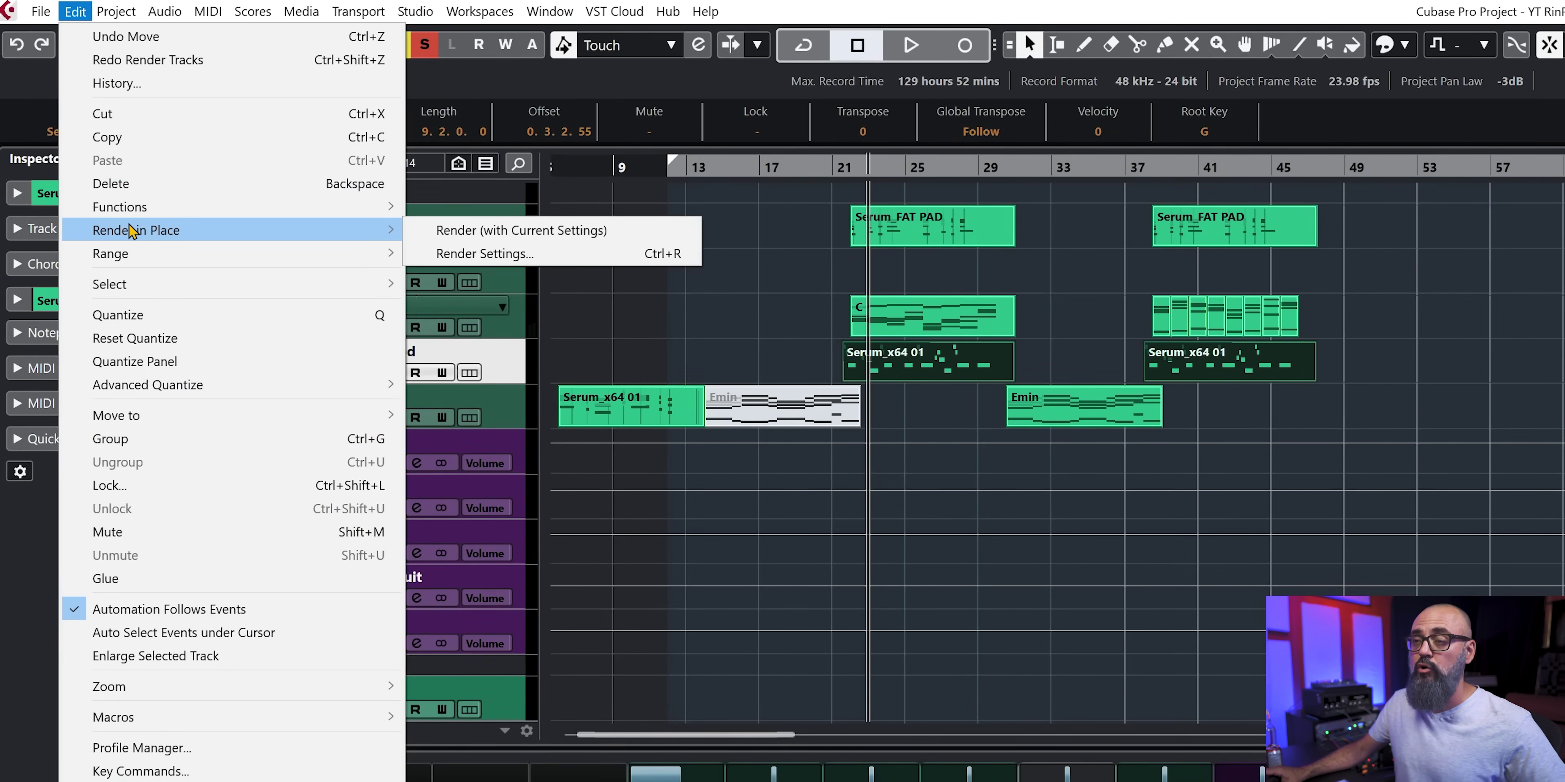
left_click(594, 258)
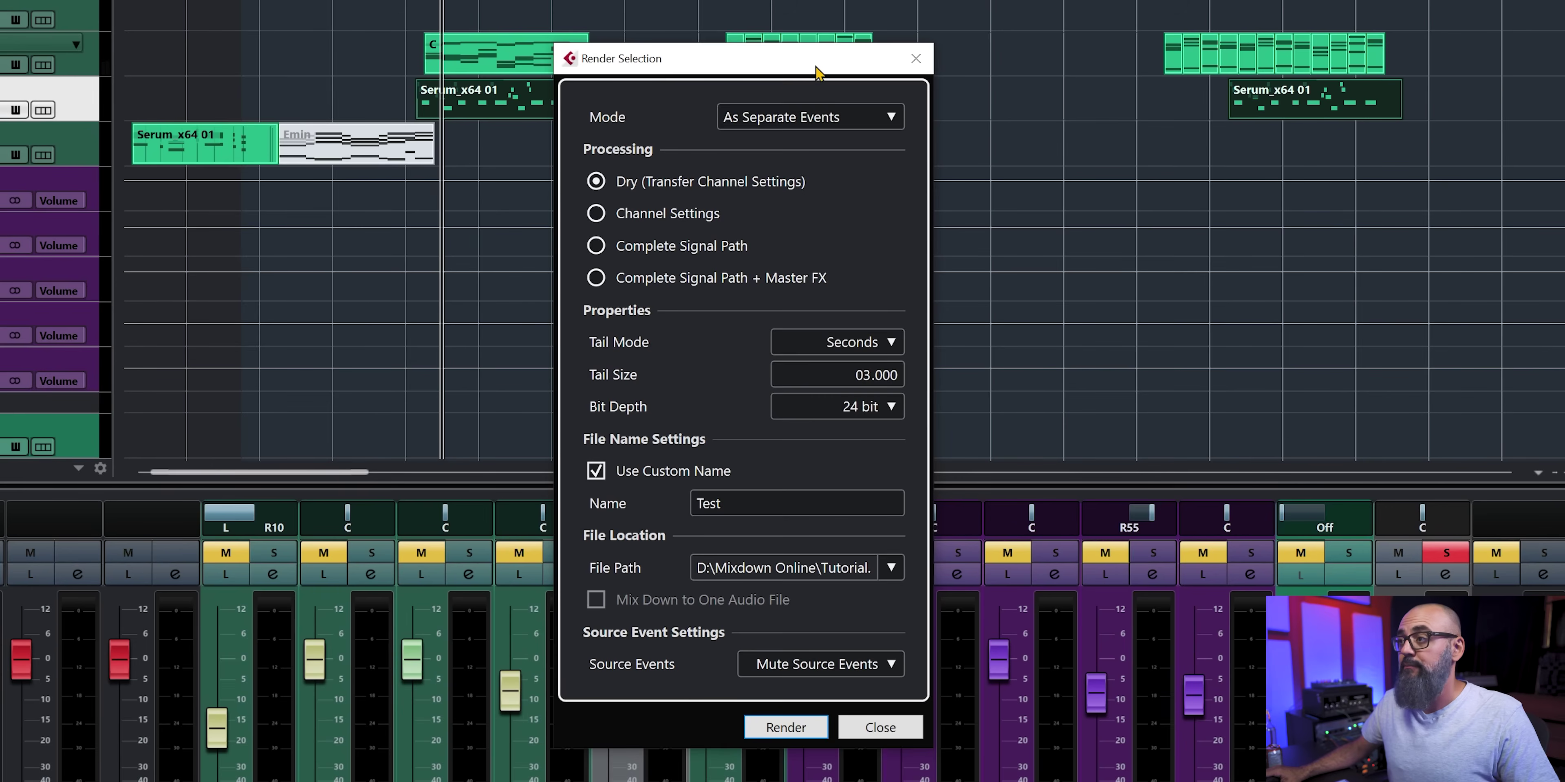
Step: Move the render dialog clear of the events and set the render mode to As One Event
left_click_drag(816, 66, 831, 230)
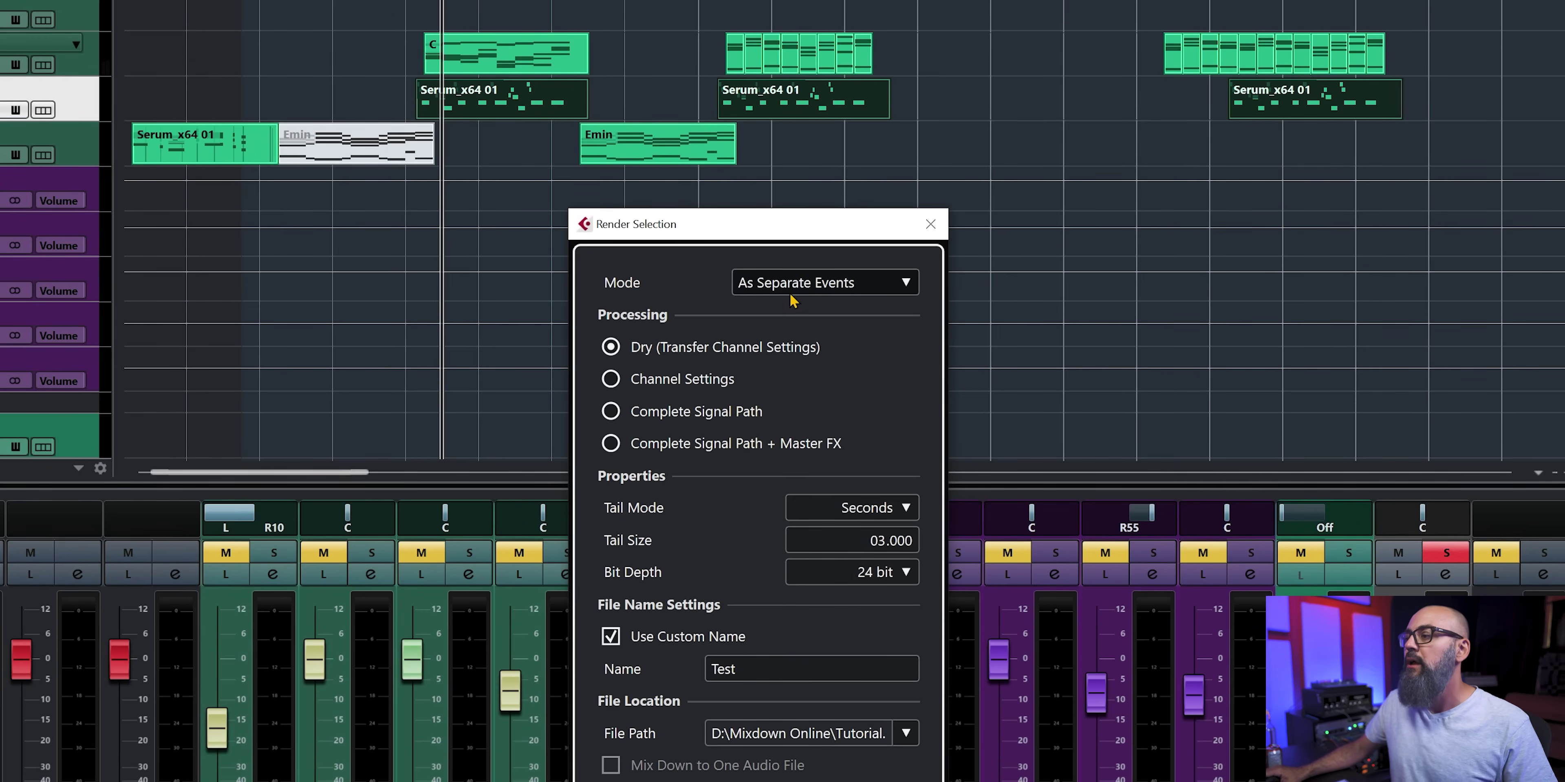
left_click(789, 293)
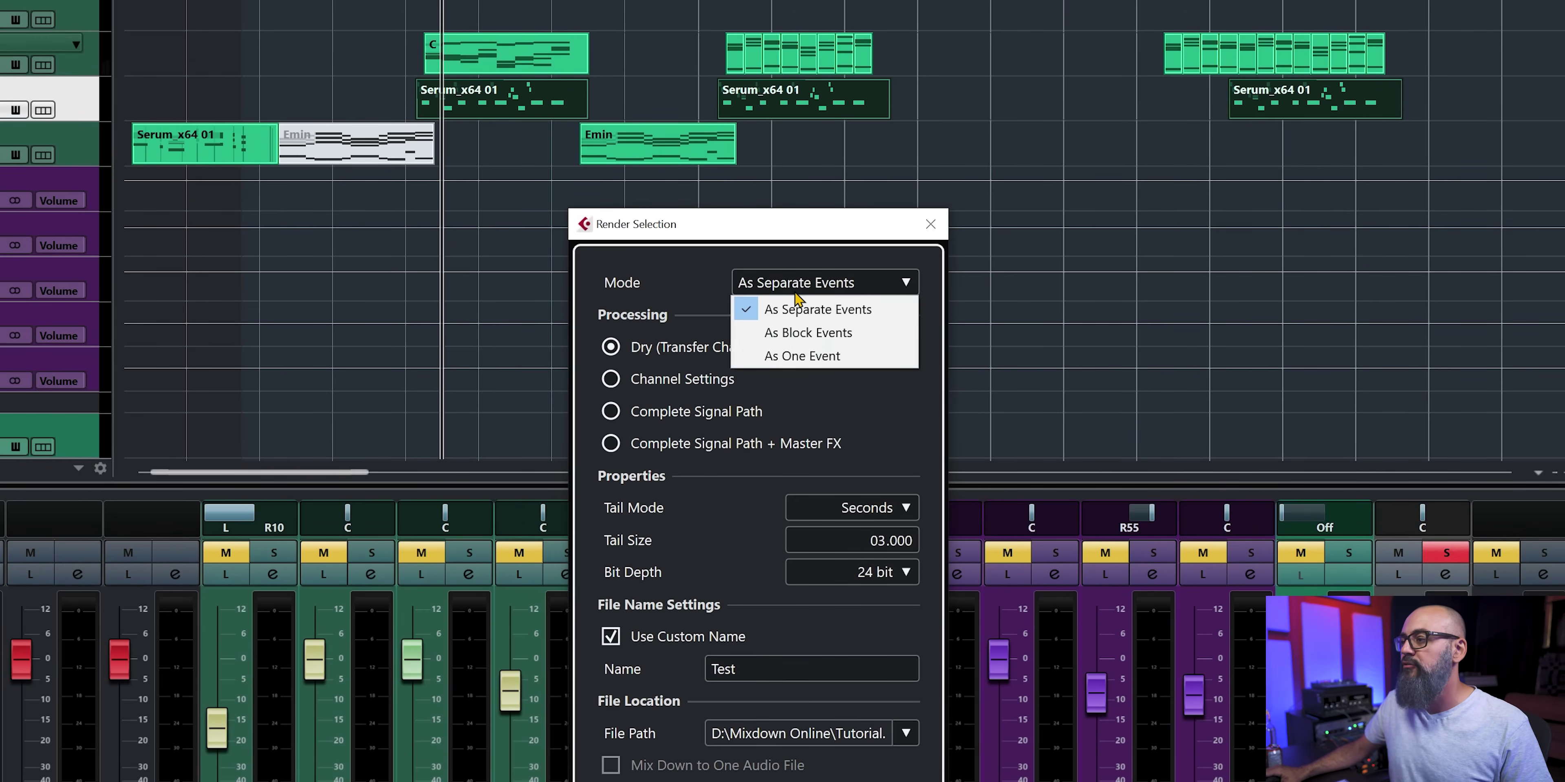
left_click(838, 358)
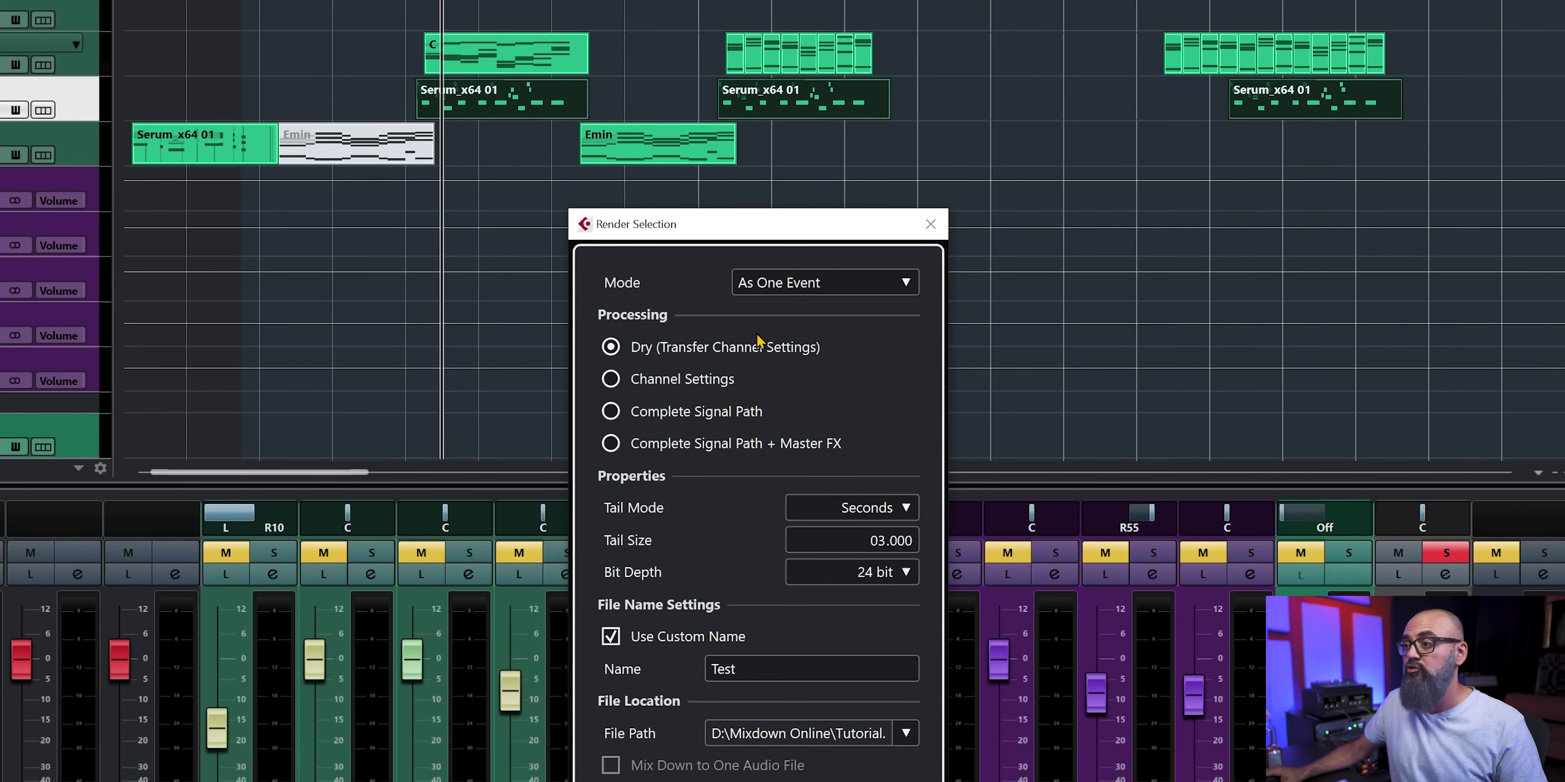
mouse_move(760, 360)
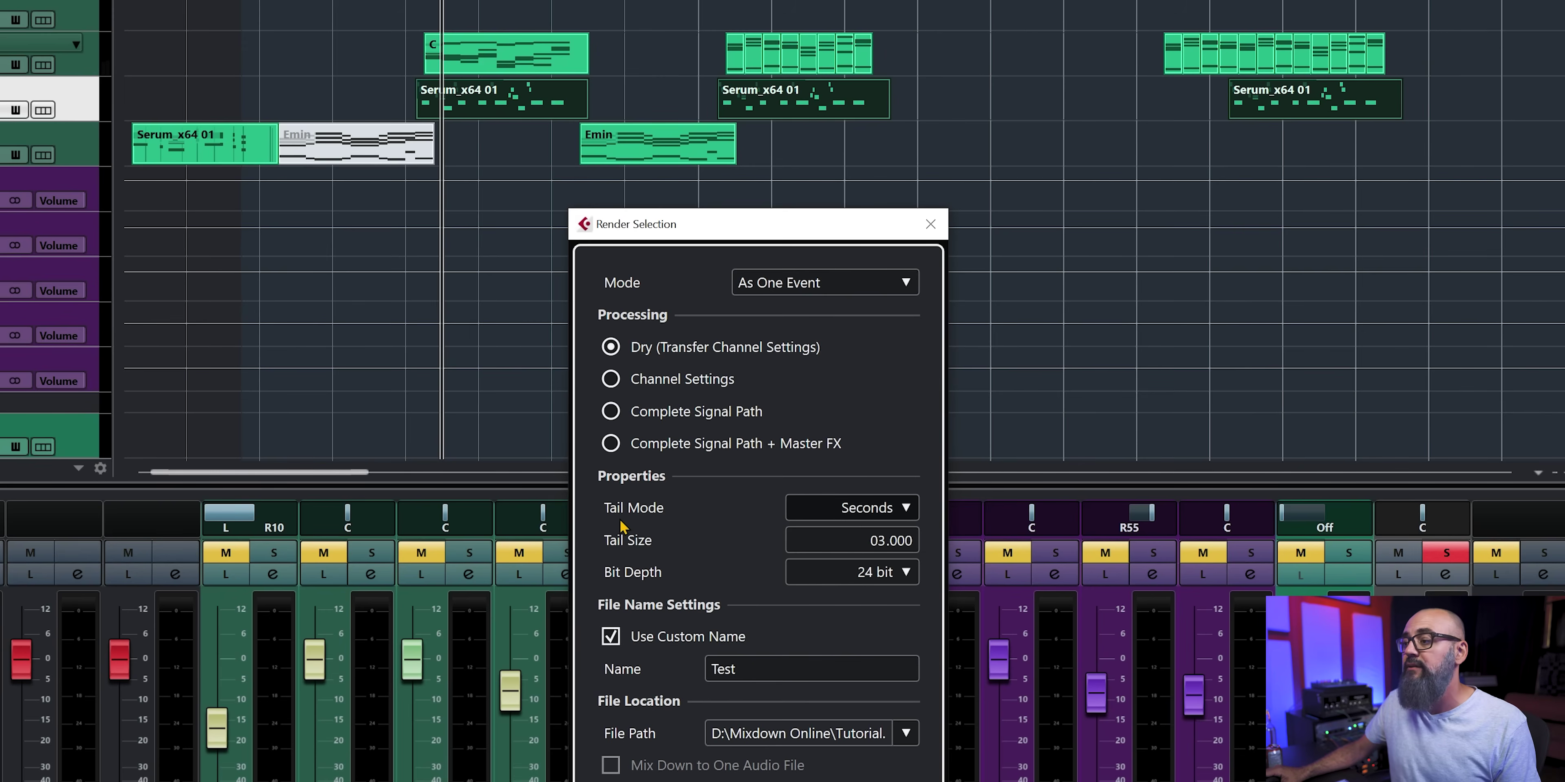
Step: Review the available tail mode and bit depth options for the render
left_click(891, 517)
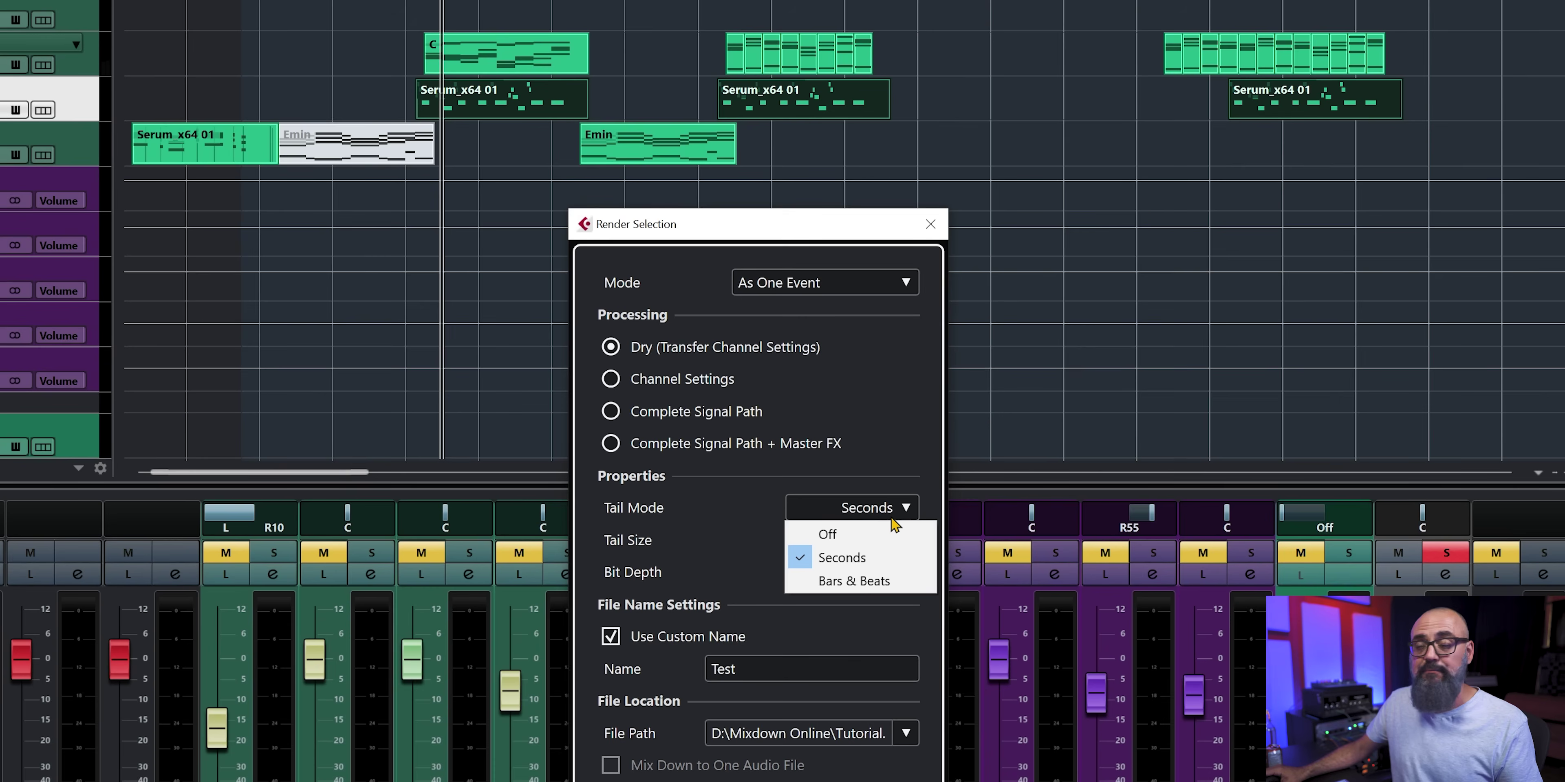
left_click(892, 510)
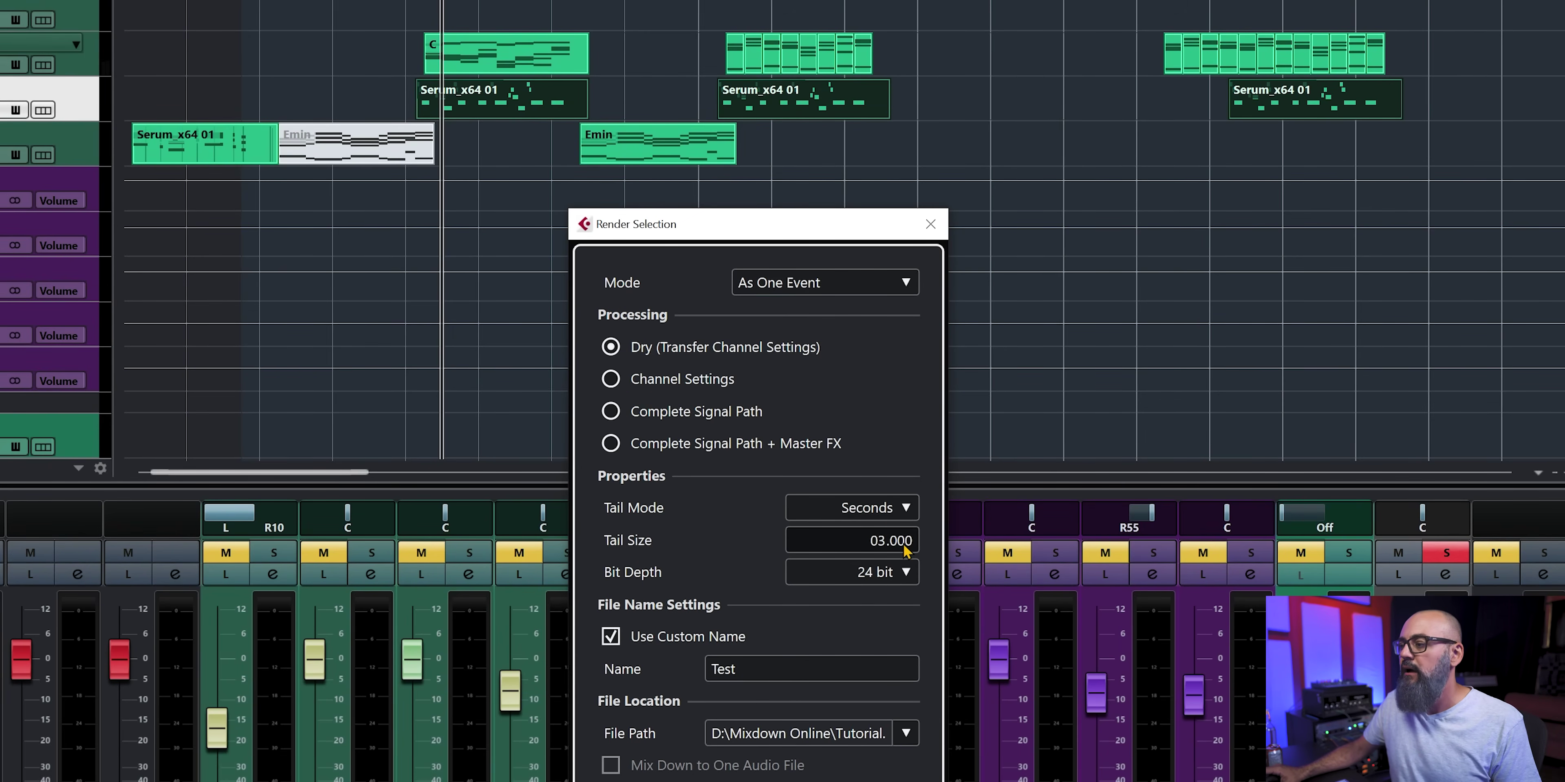
left_click(863, 579)
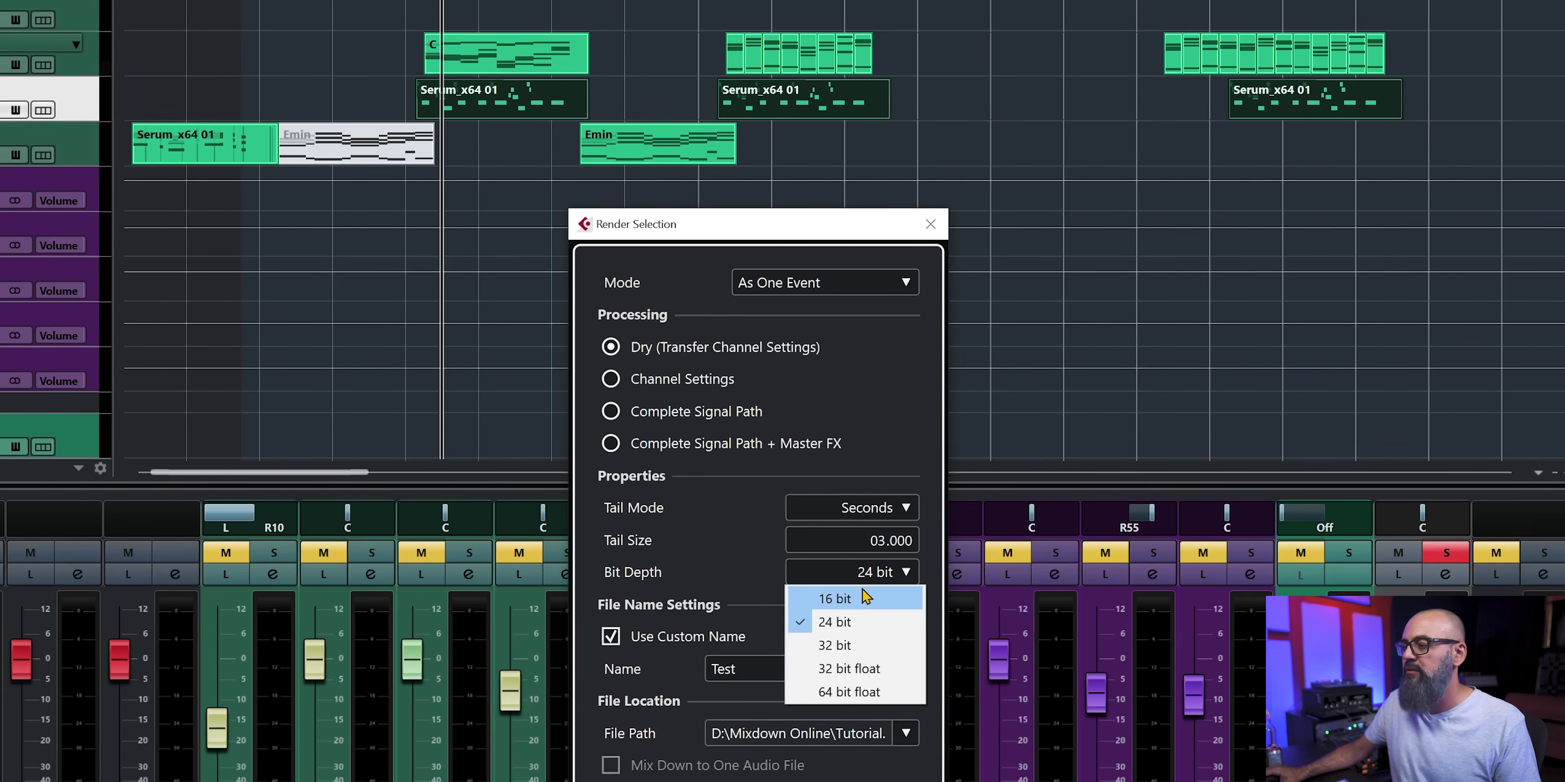
left_click(767, 556)
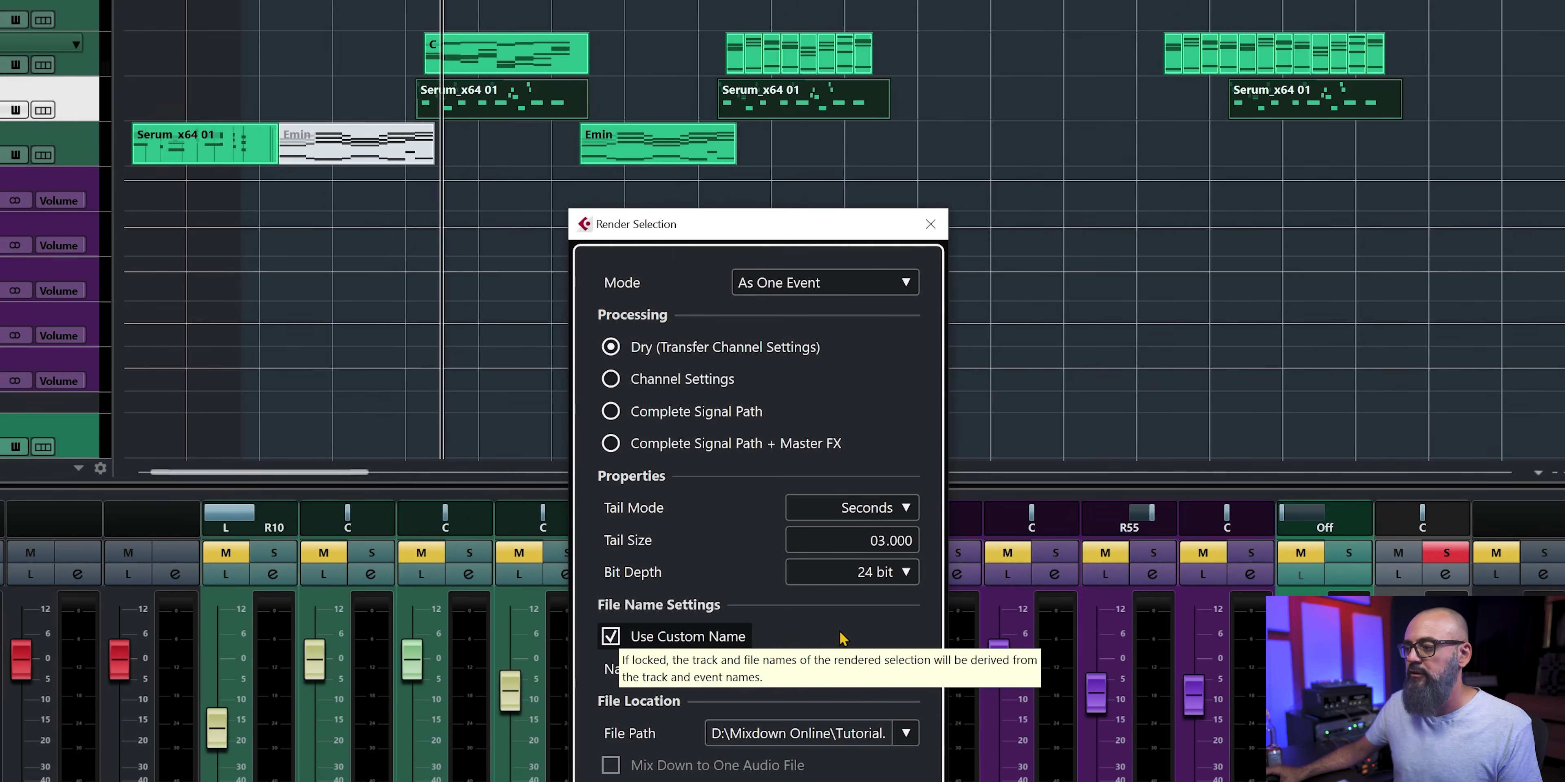
Step: Set the custom name of the rendered file to "Lead Synth"
left_click(810, 667)
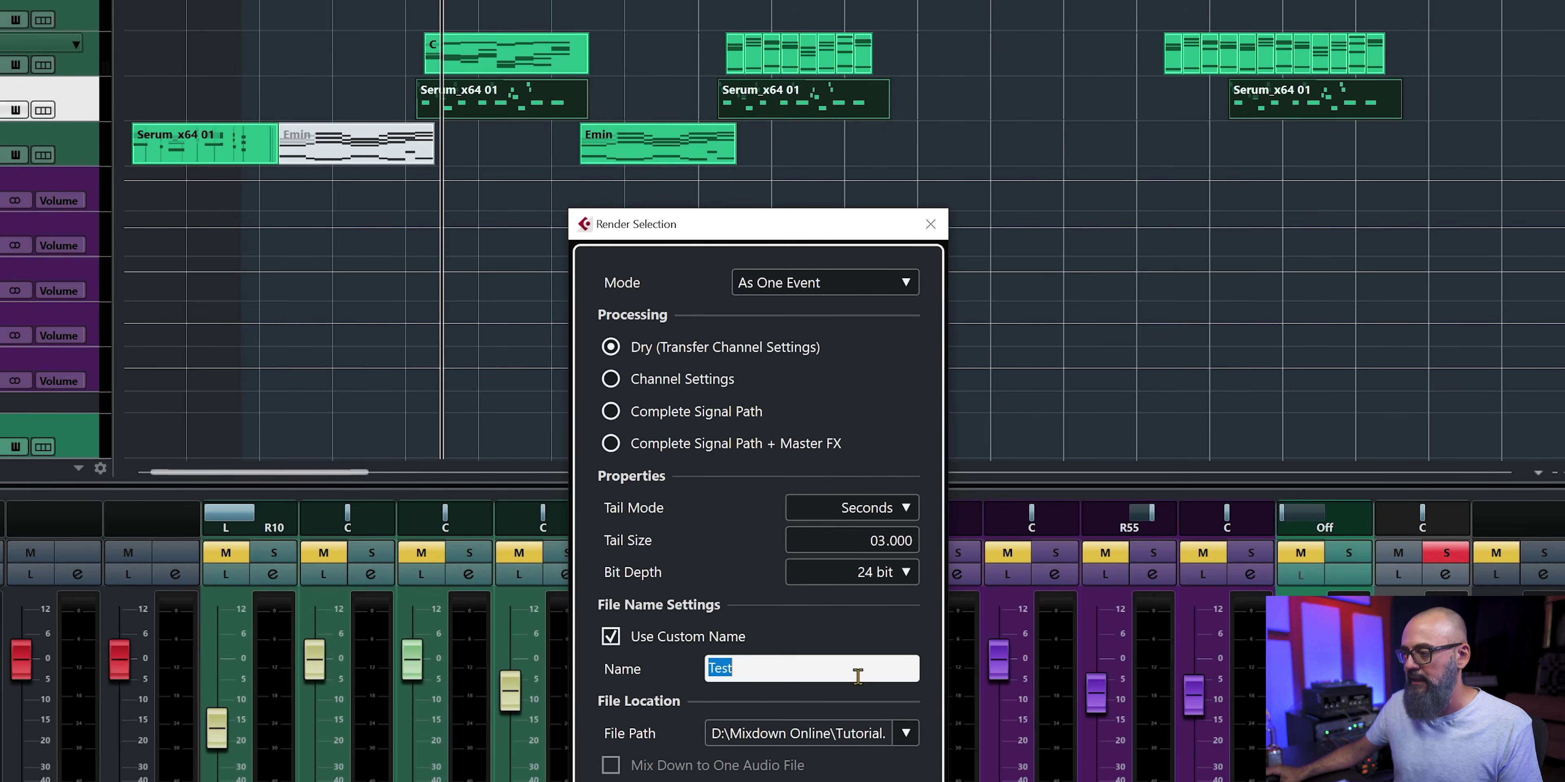
type("Lead")
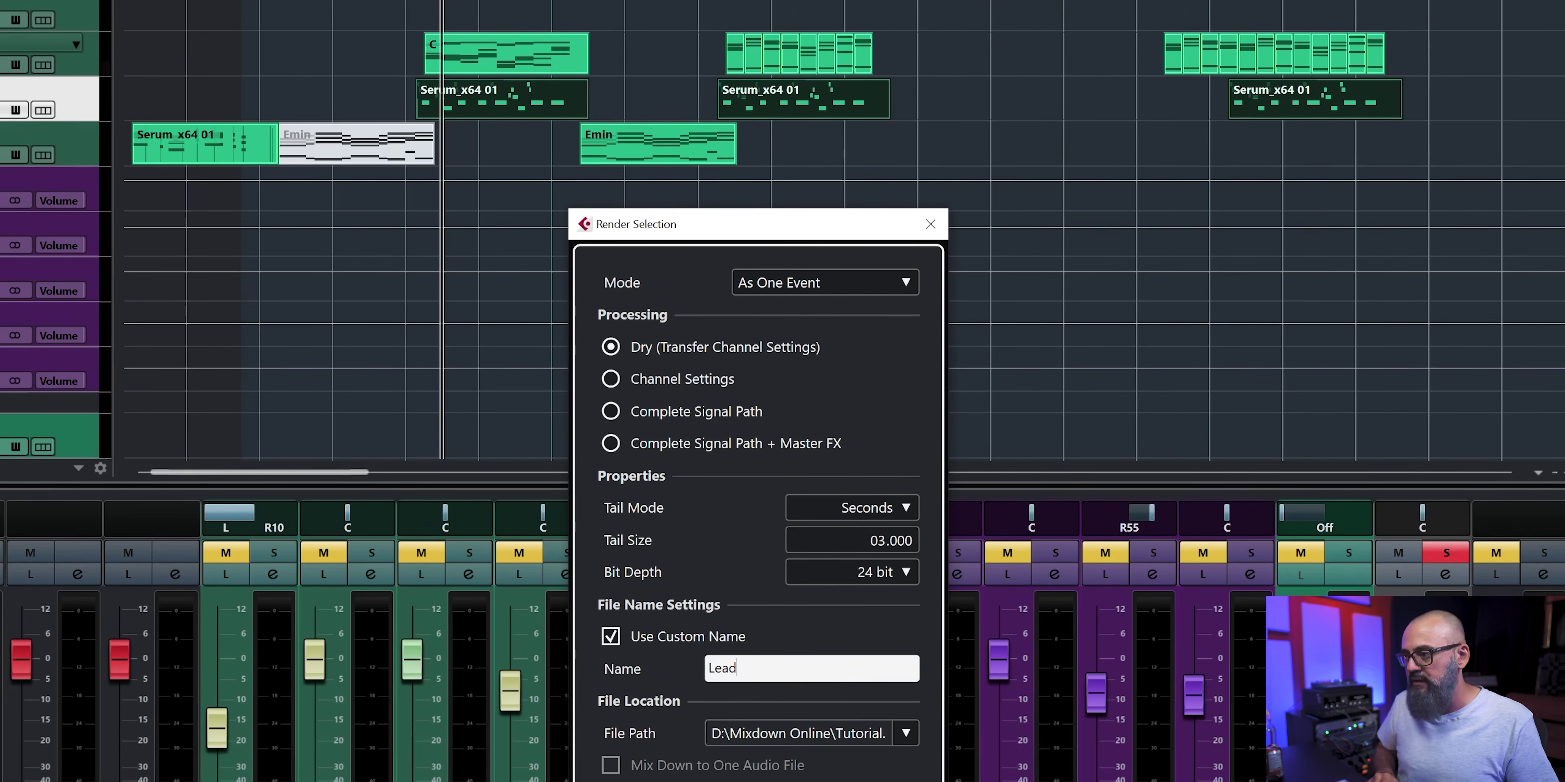
type(" Synth")
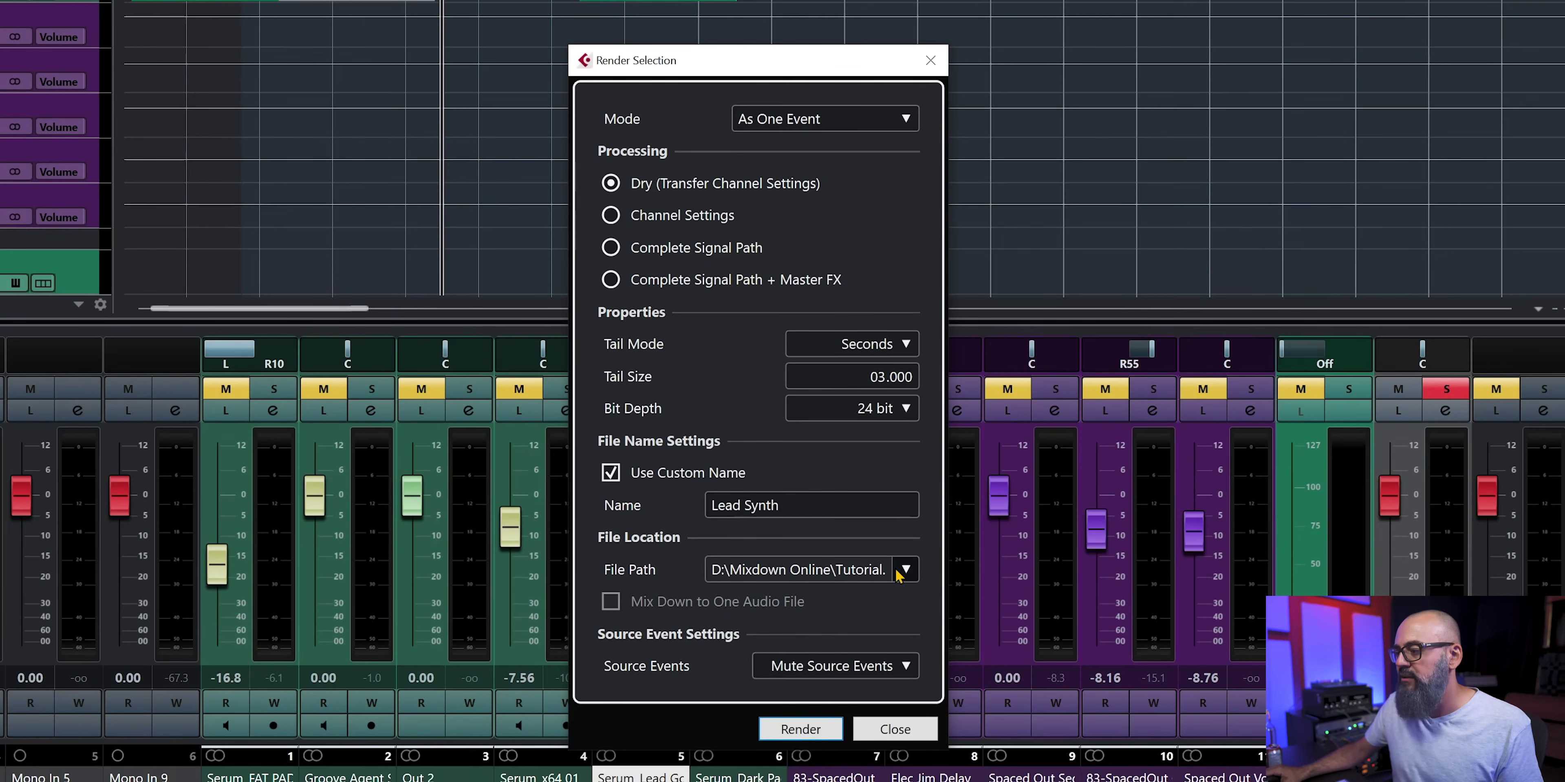
Step: Use the project audio folder as the file location for the render
left_click(906, 708)
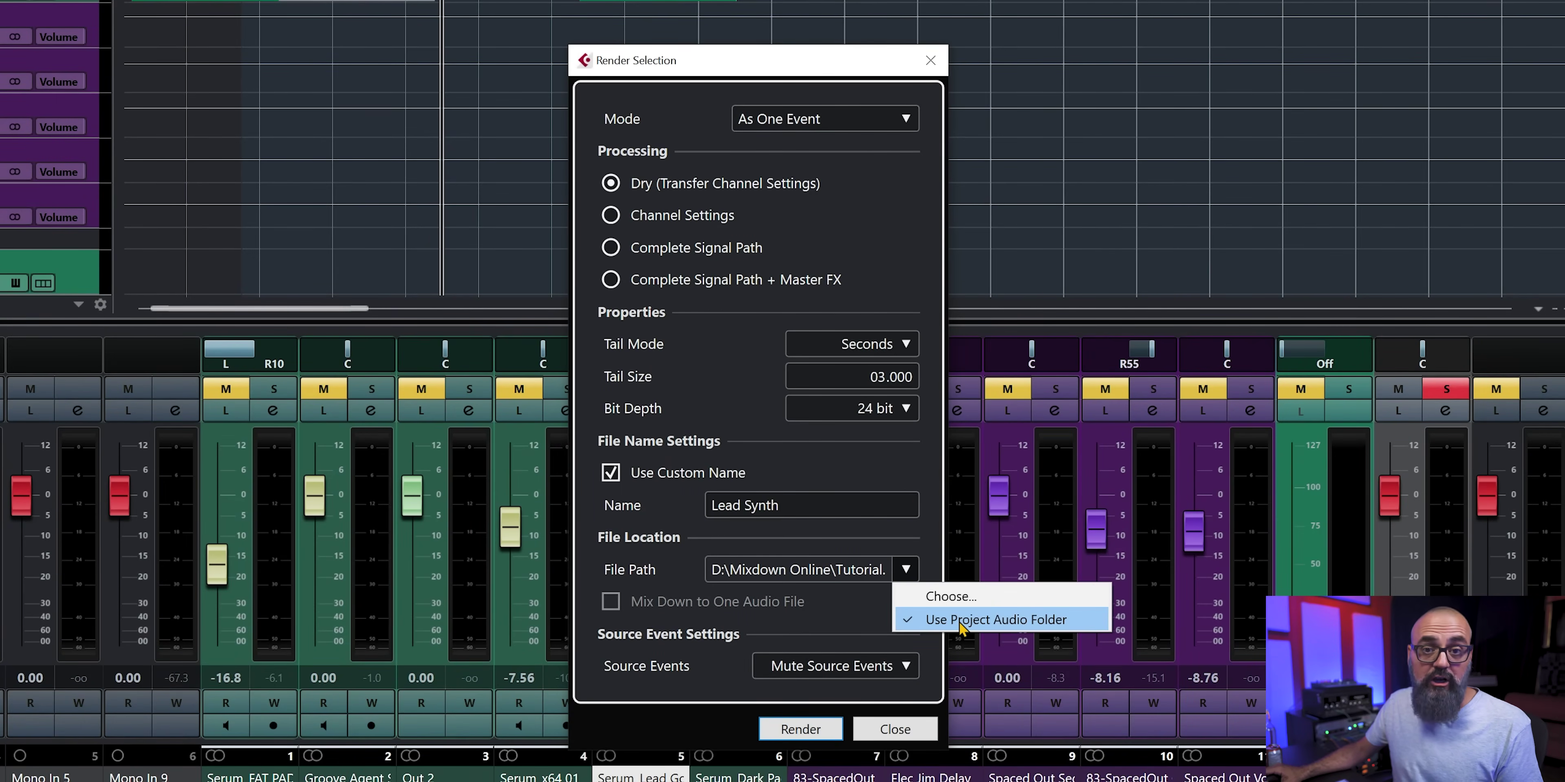
left_click(957, 619)
left_click(913, 577)
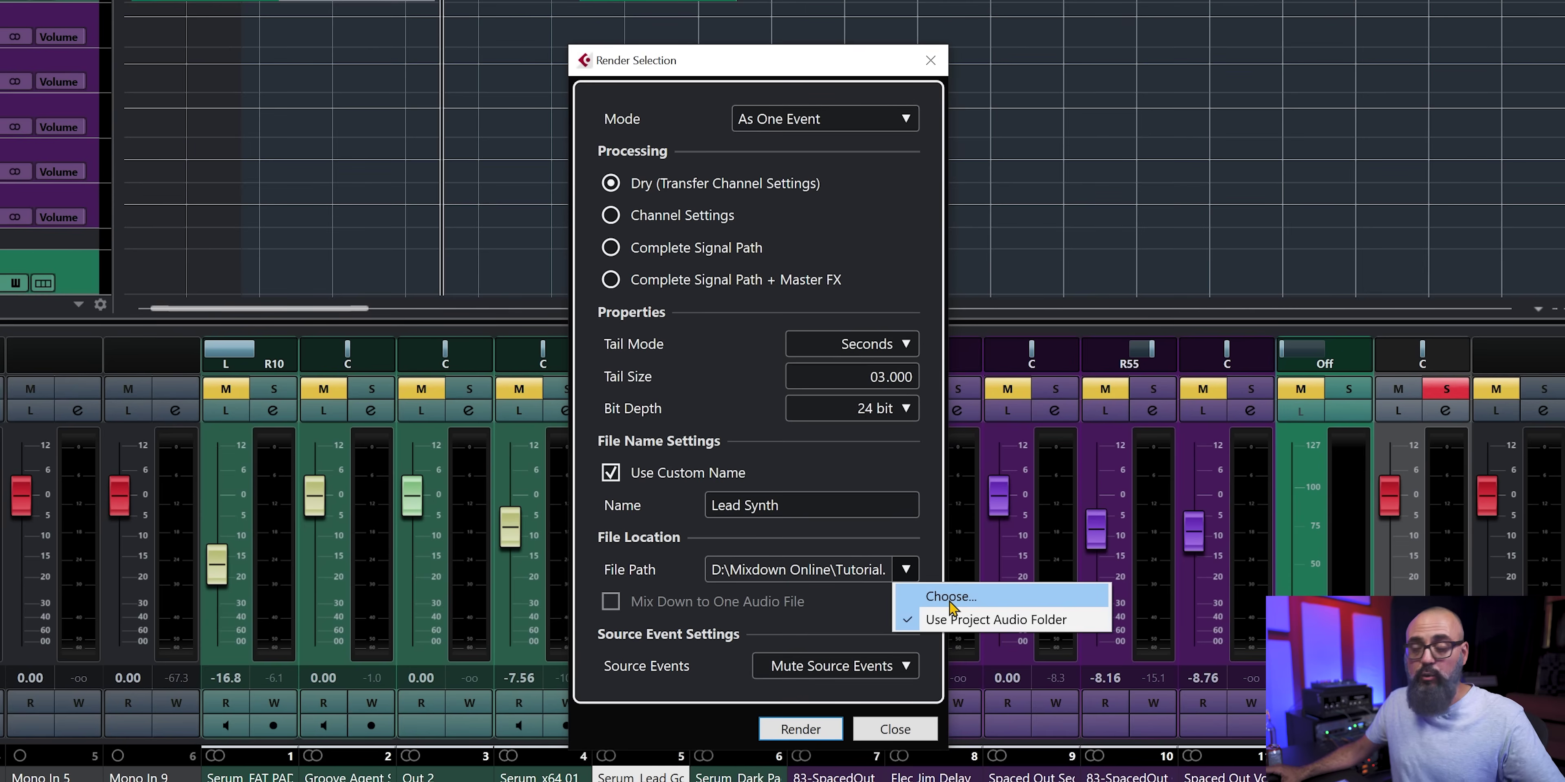
left_click(827, 586)
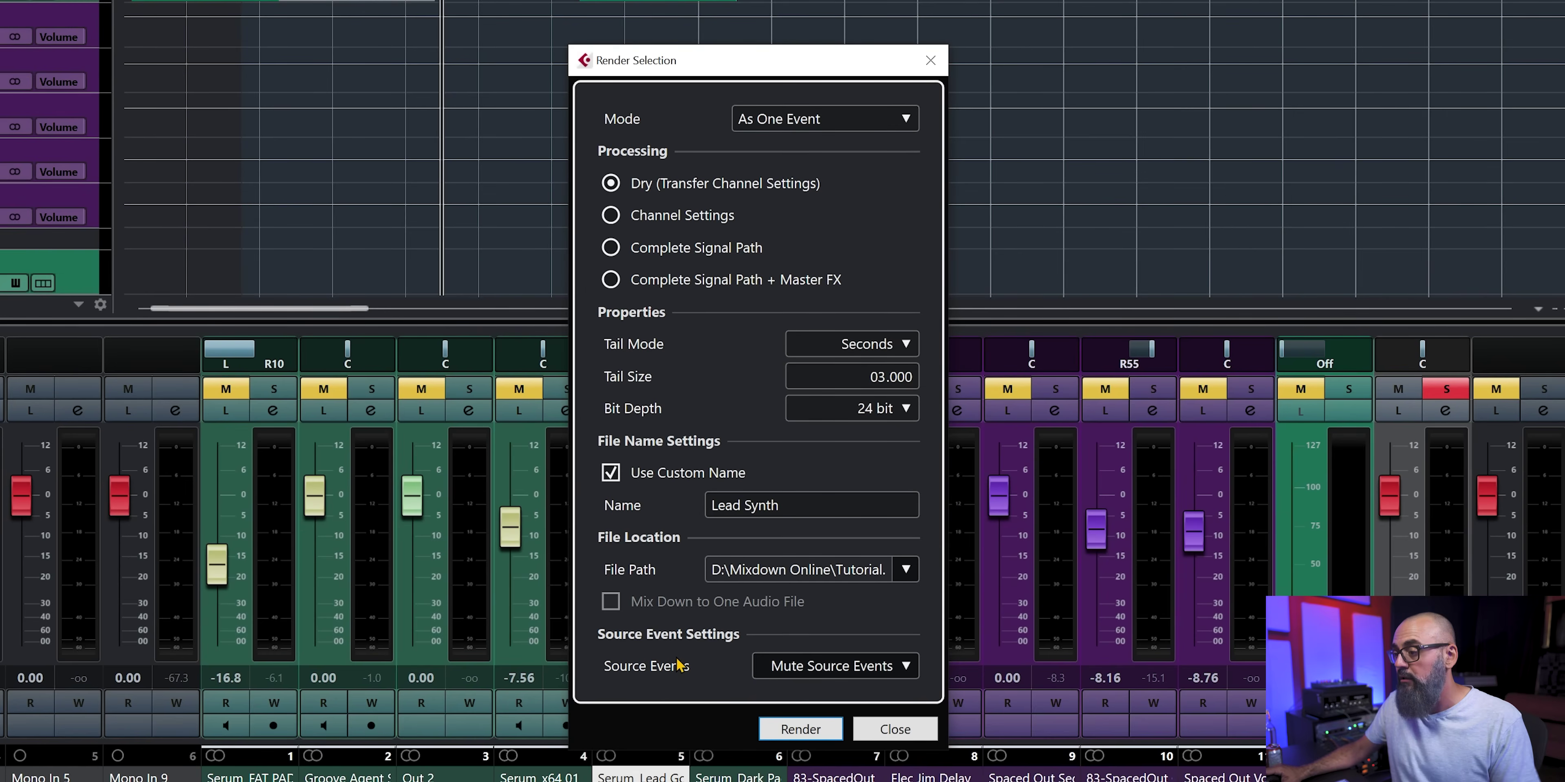
Step: Try the Keep Source Events Unchanged option, and set Source Events back to Mute Source Events
left_click(825, 681)
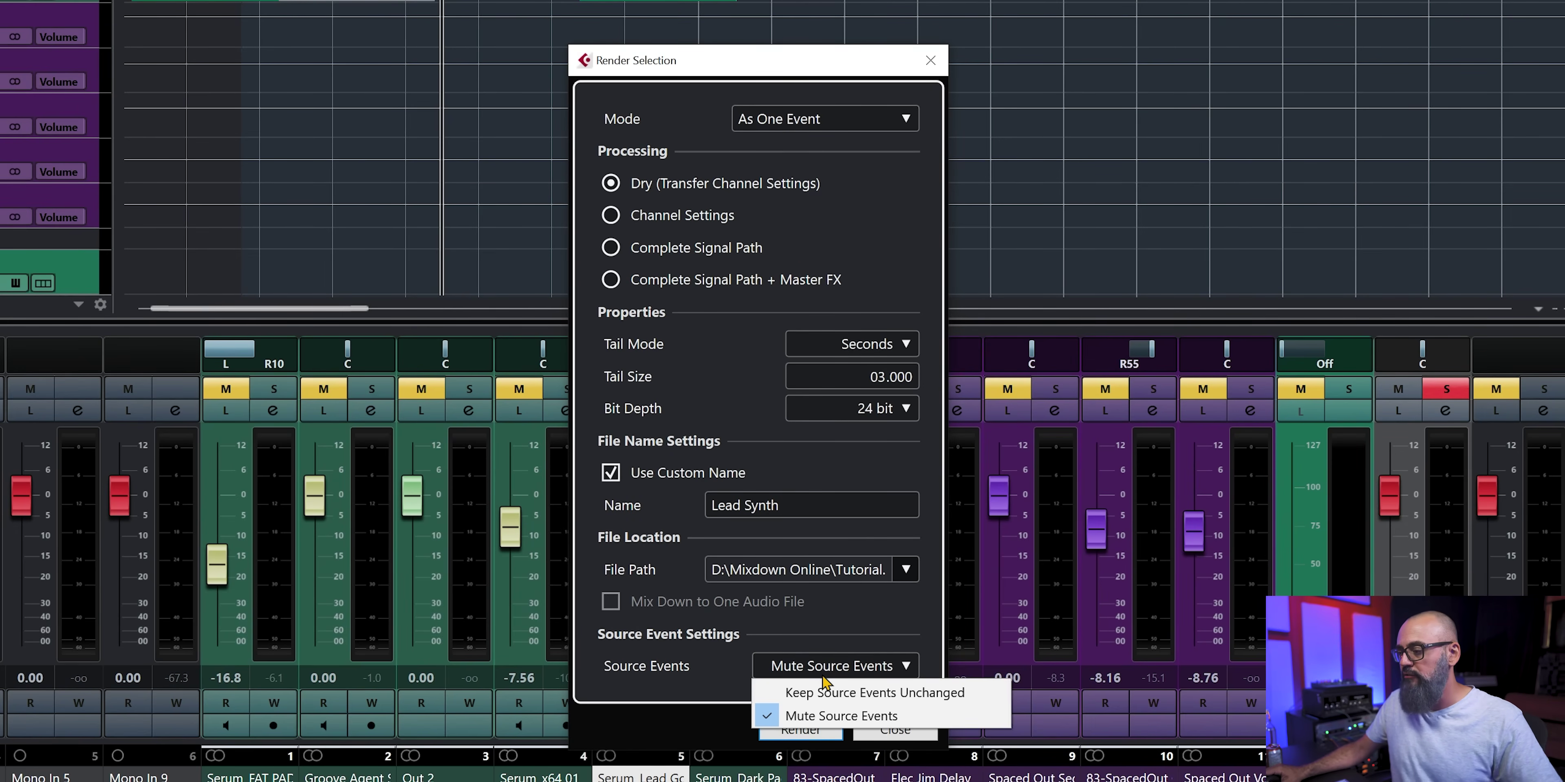
left_click(789, 693)
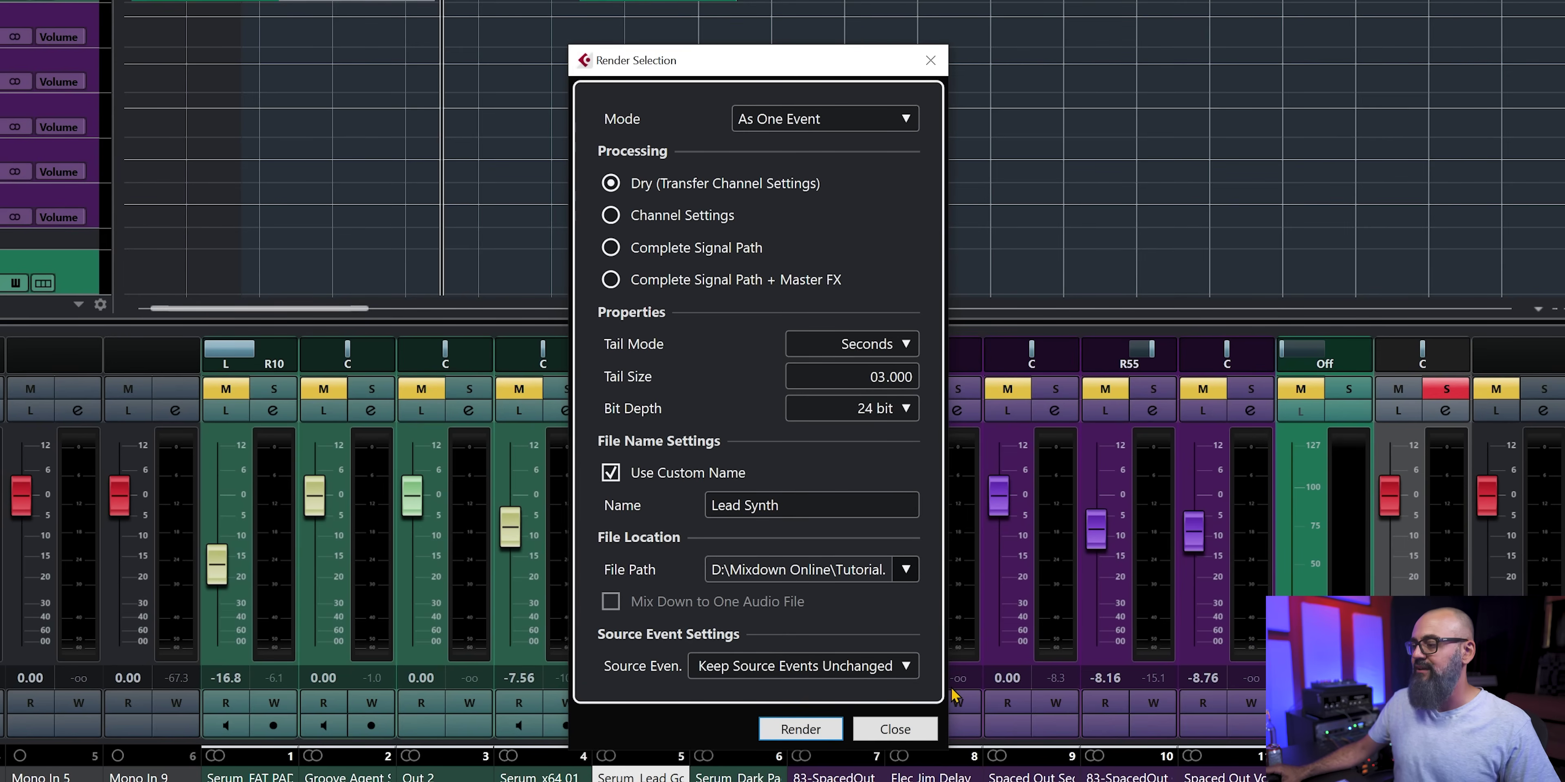
left_click(905, 666)
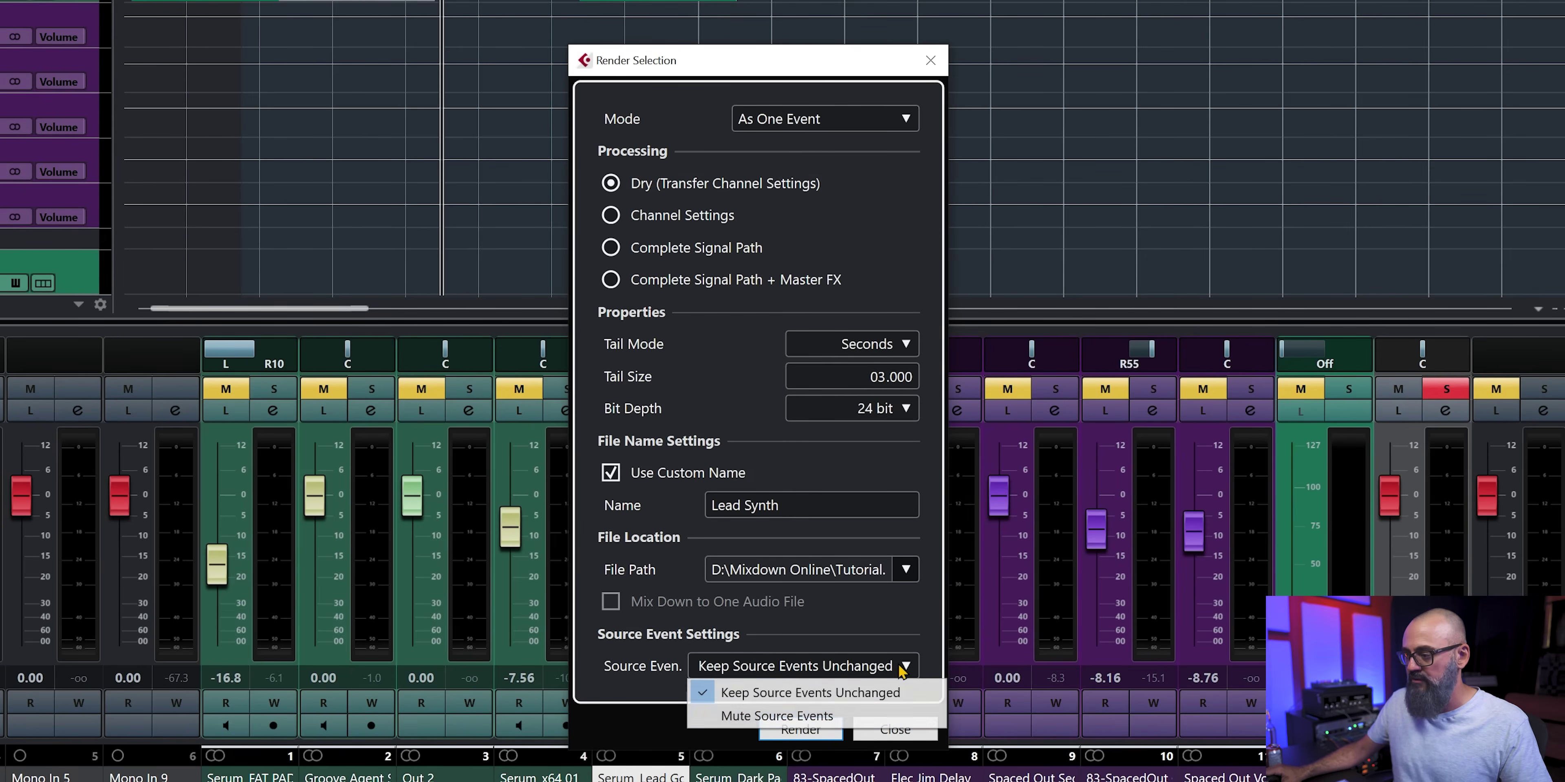
left_click(881, 716)
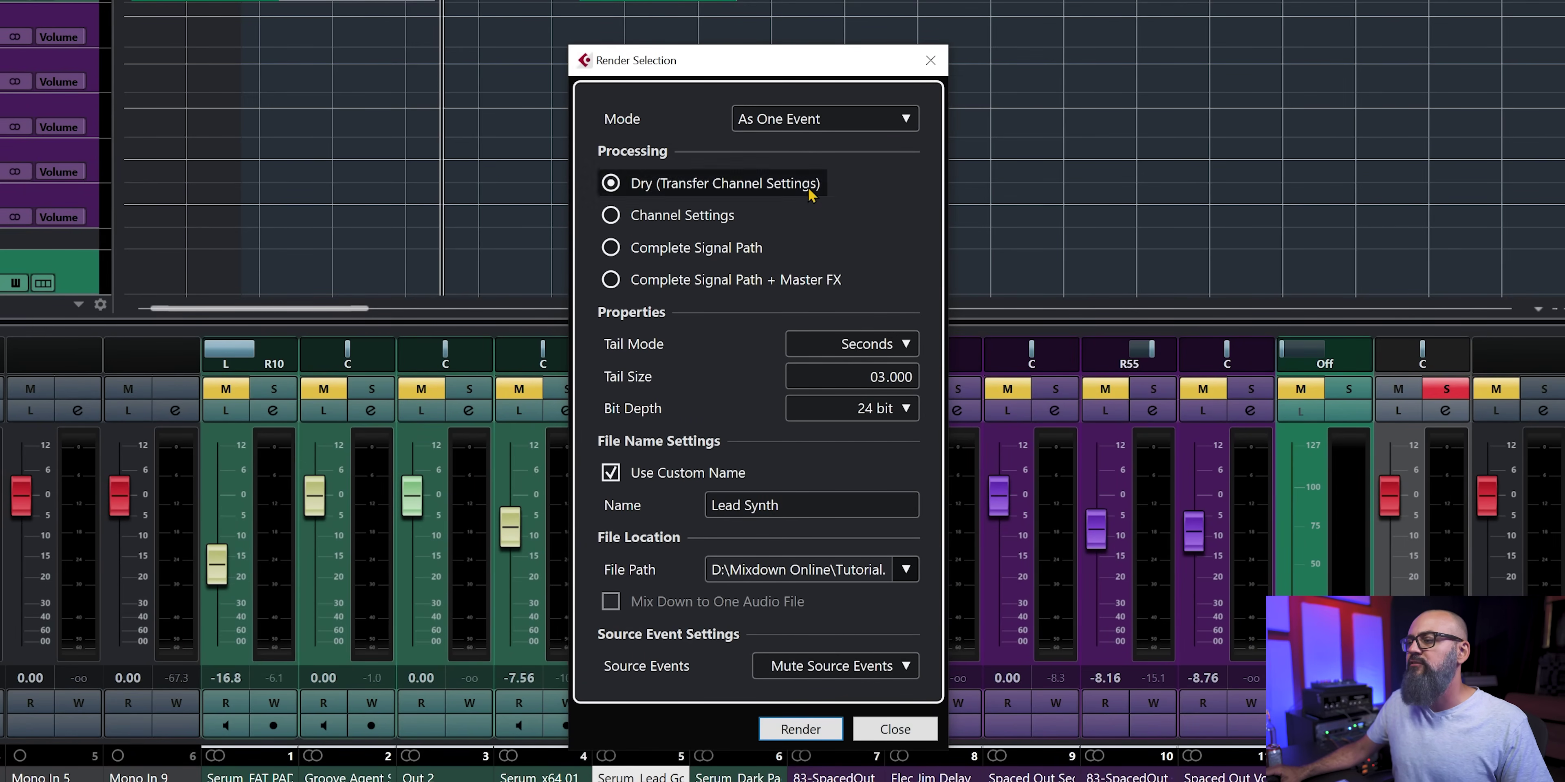
Step: Render the lead events with Dry (Transfer Channel Settings) processing, show the rendered track's sends, and undo the render
left_click(814, 729)
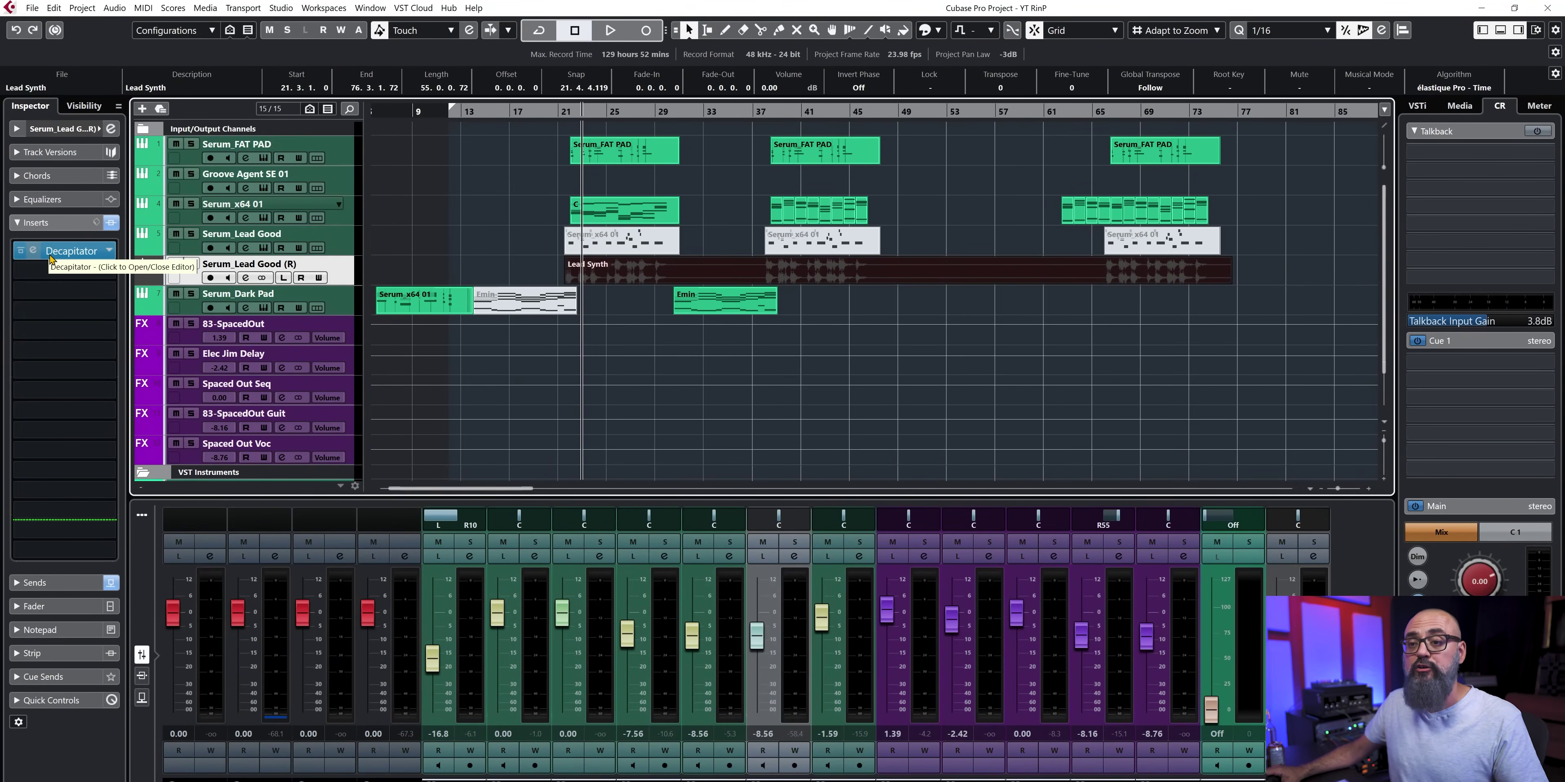
left_click(37, 583)
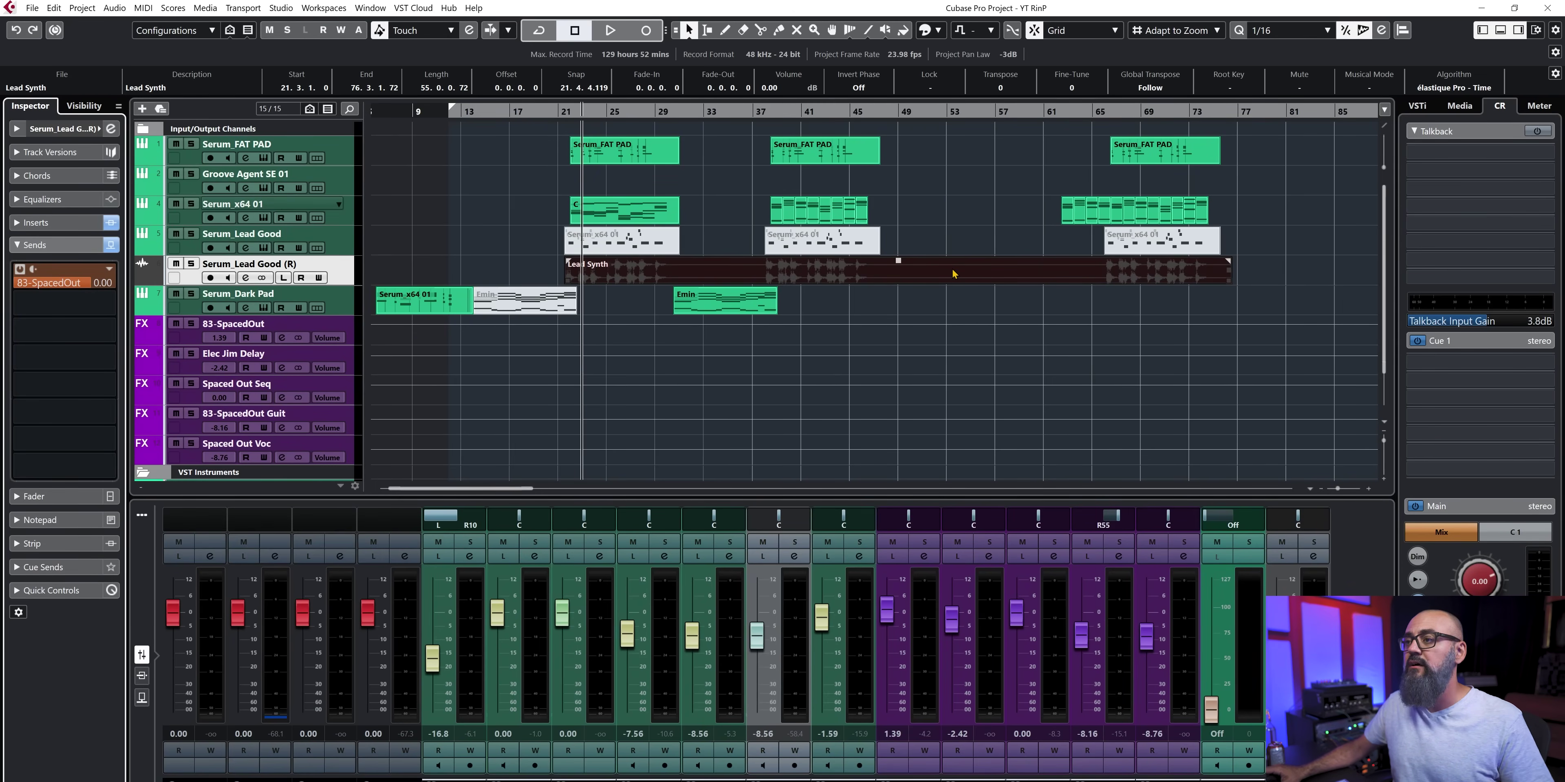
key("ctrl+z")
Step: Select the three Serum_Lead Good events and render them in place with Channel Settings processing
left_click_drag(1278, 248, 564, 247)
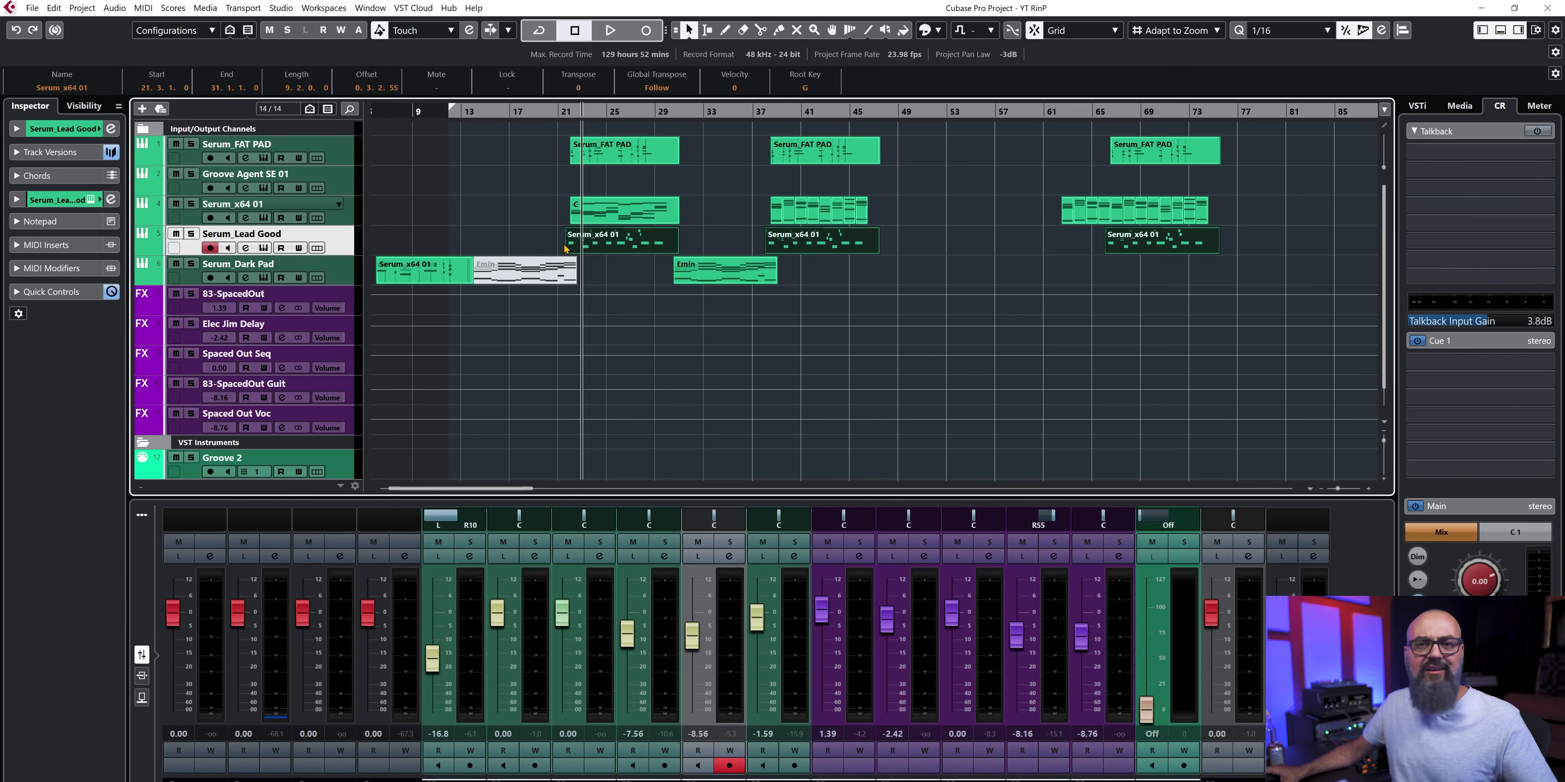
left_click(55, 10)
mouse_move(134, 154)
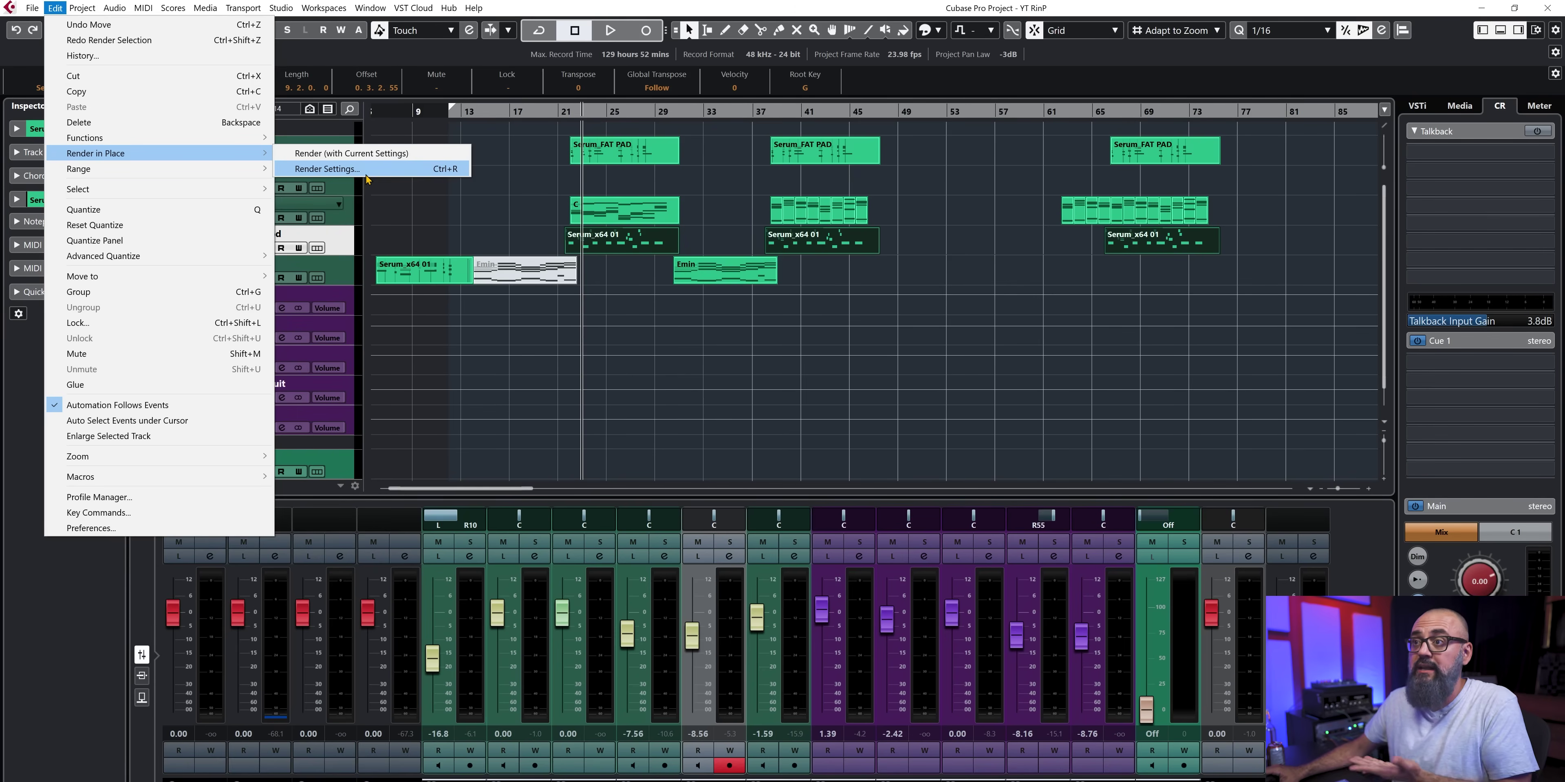
left_click(341, 169)
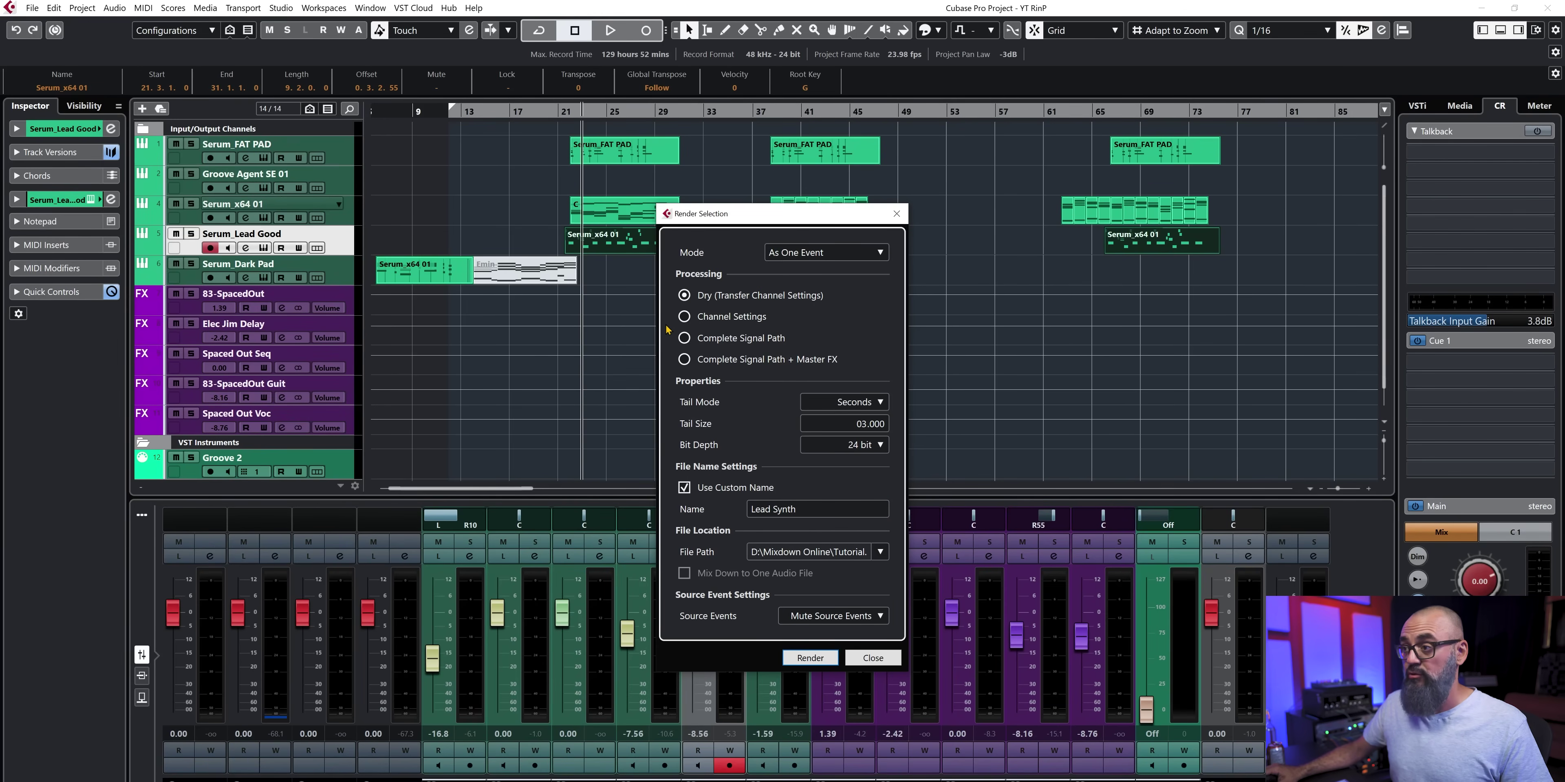
left_click(757, 317)
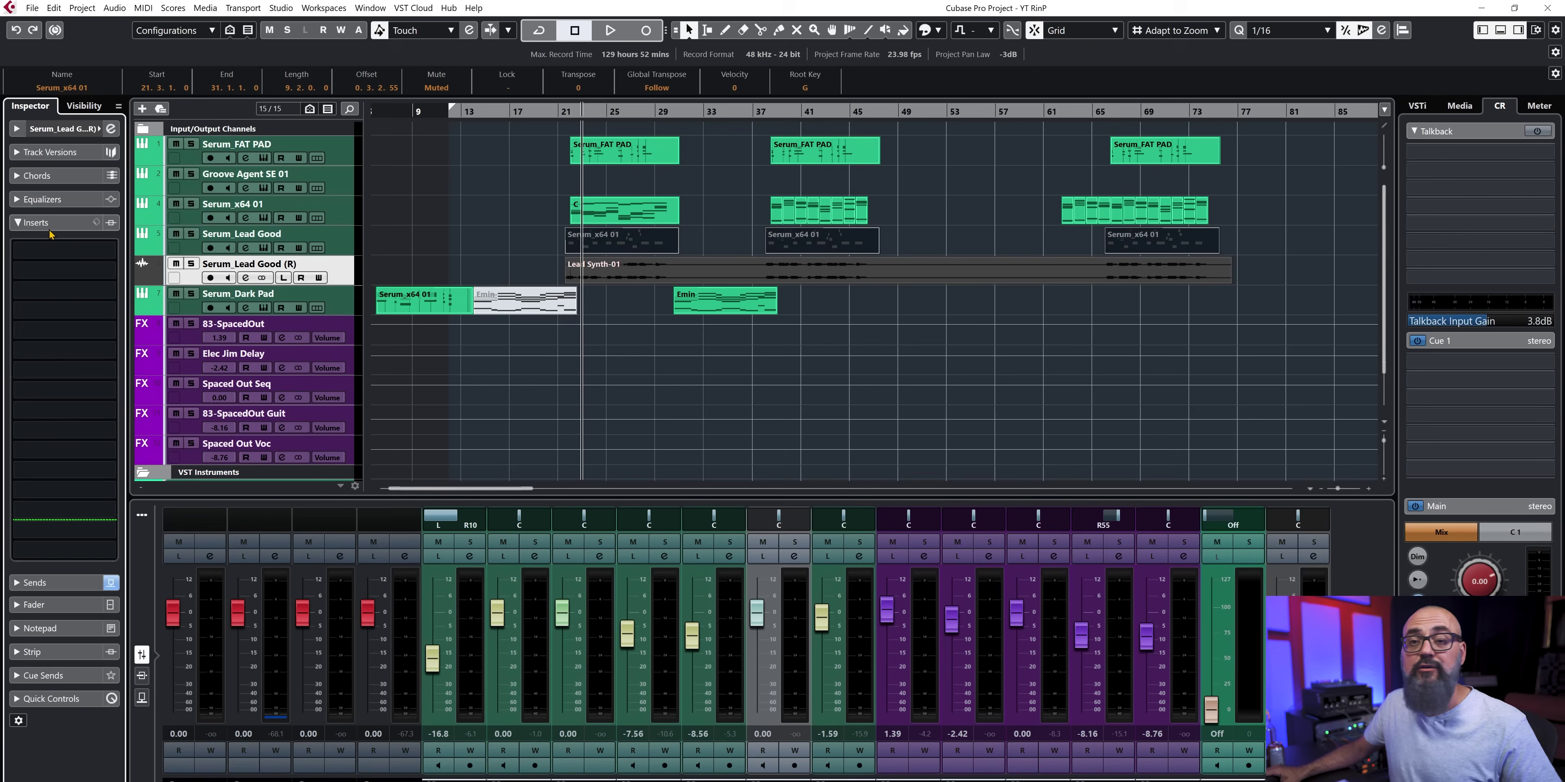
Step: Audition the rendered Serum_Lead Good (R) track in solo and examine its sends
left_click(641, 277)
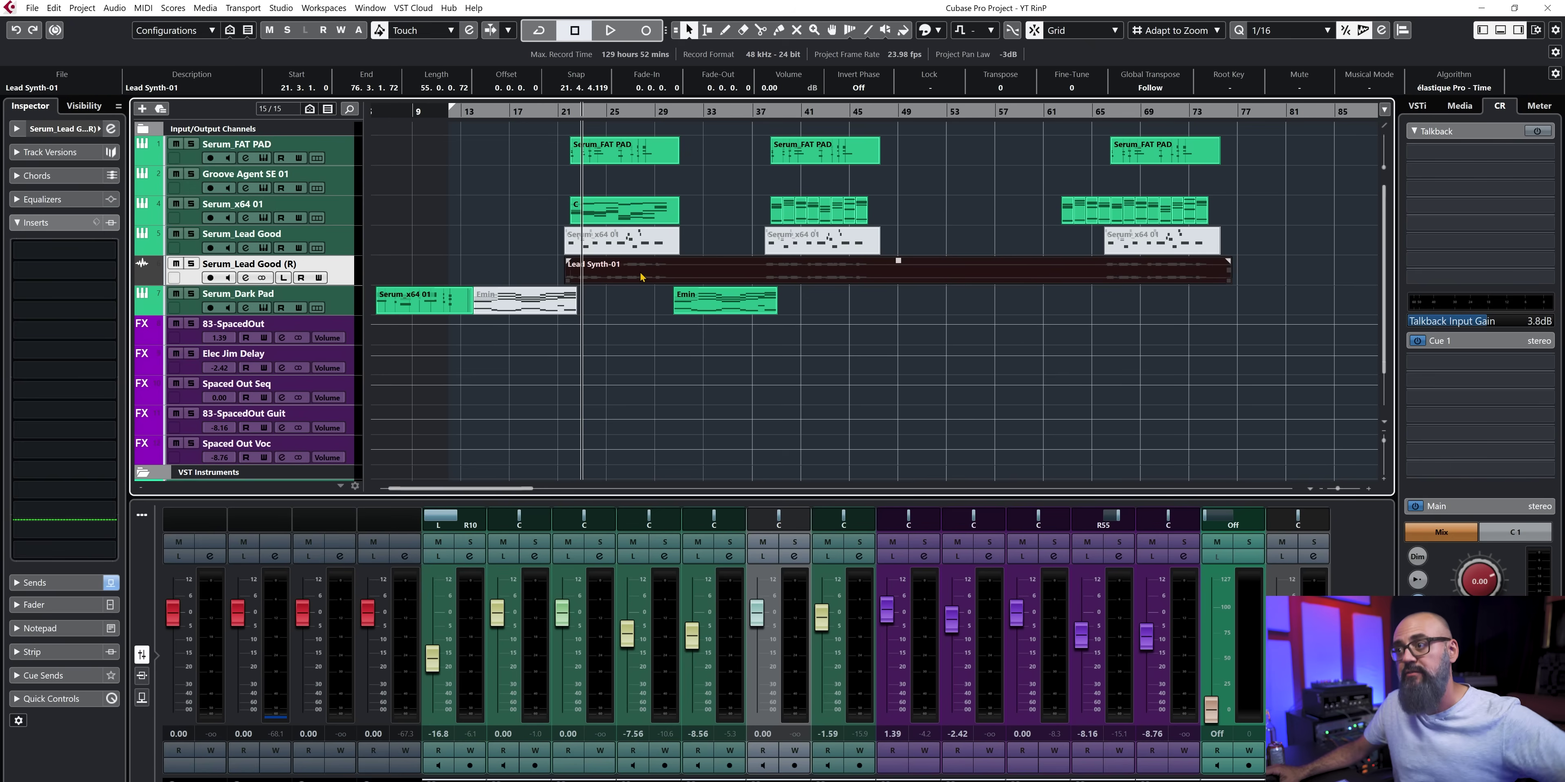
left_click(192, 265)
key("space")
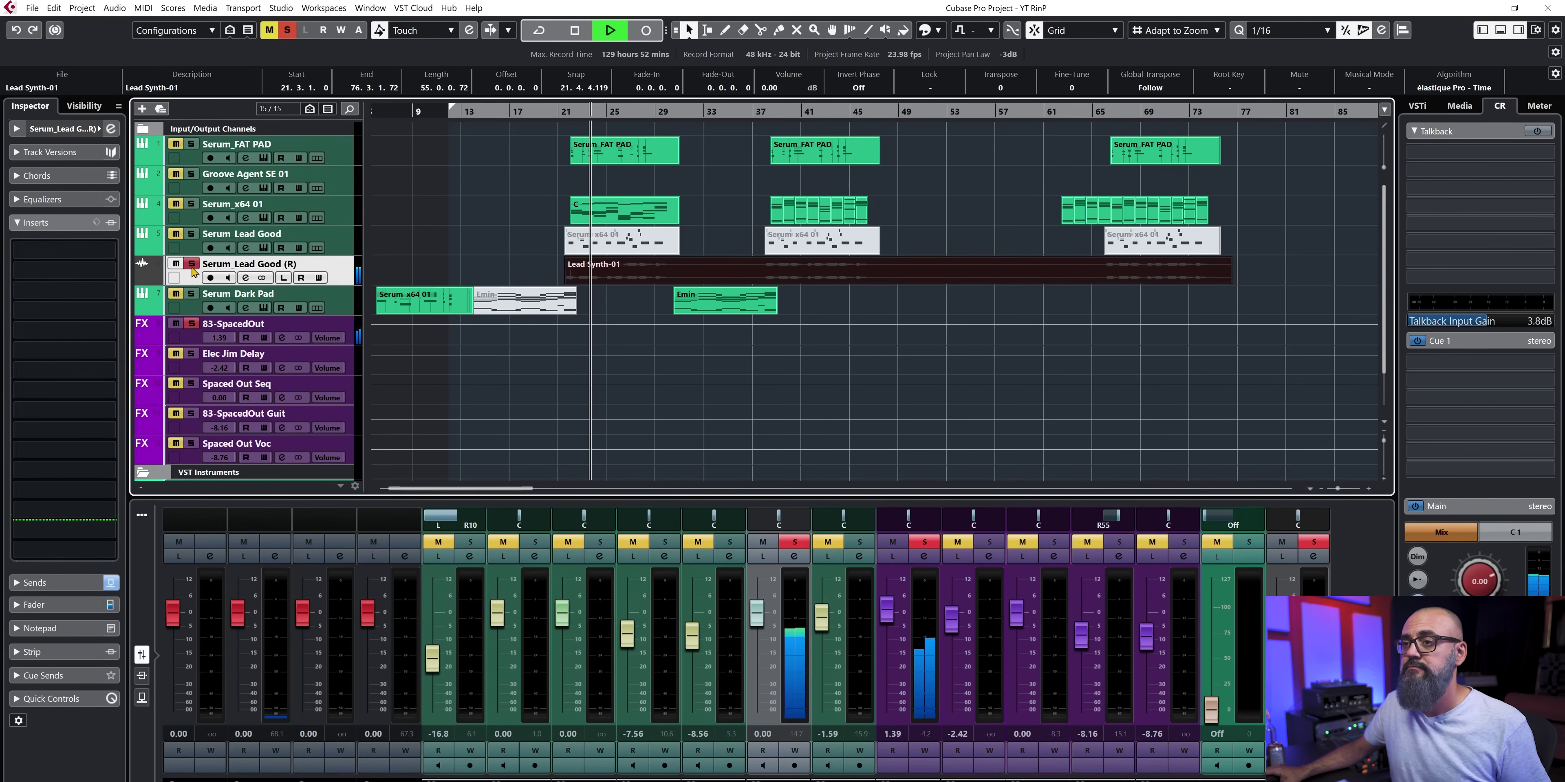
key("space")
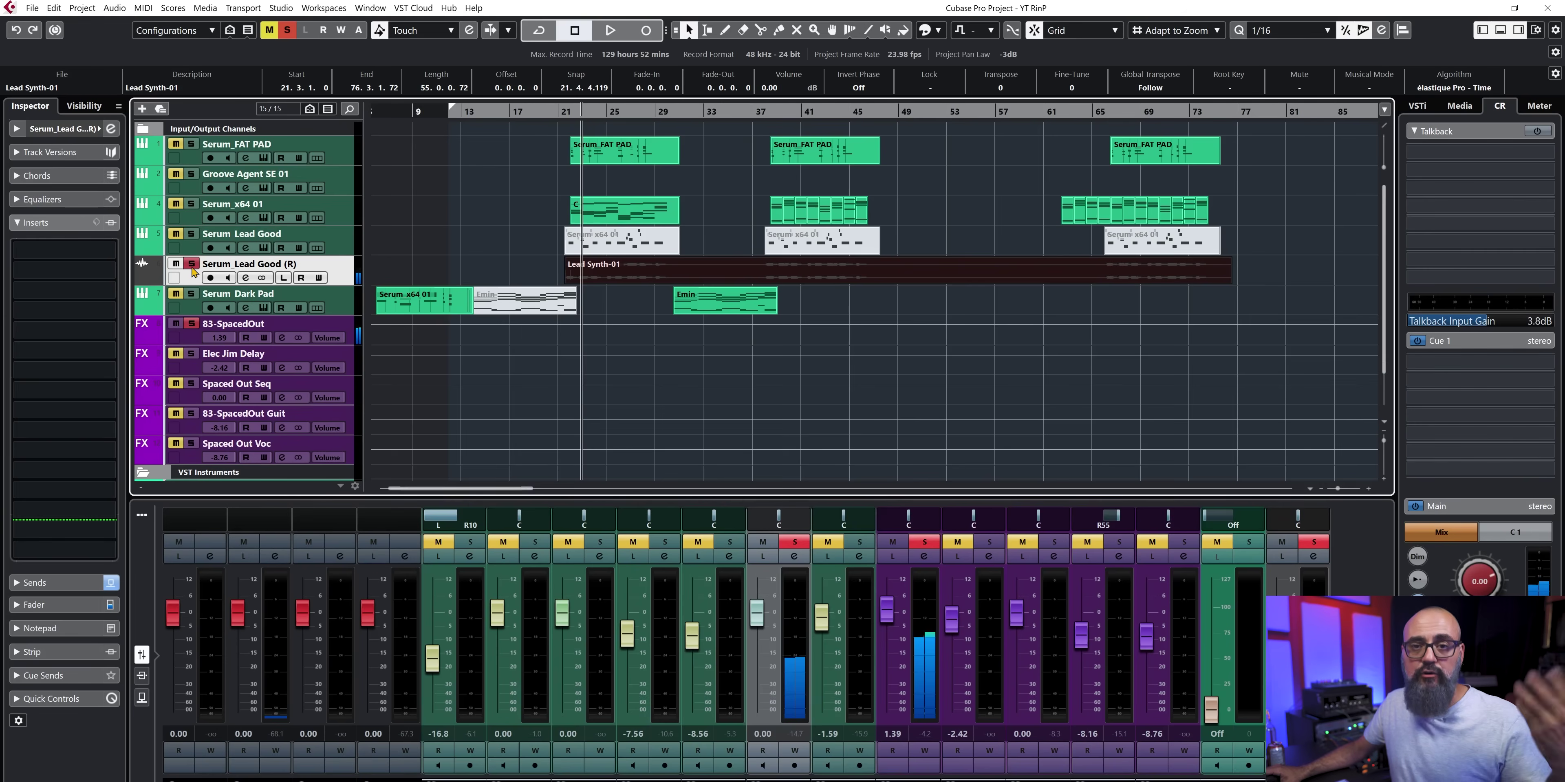
left_click(192, 265)
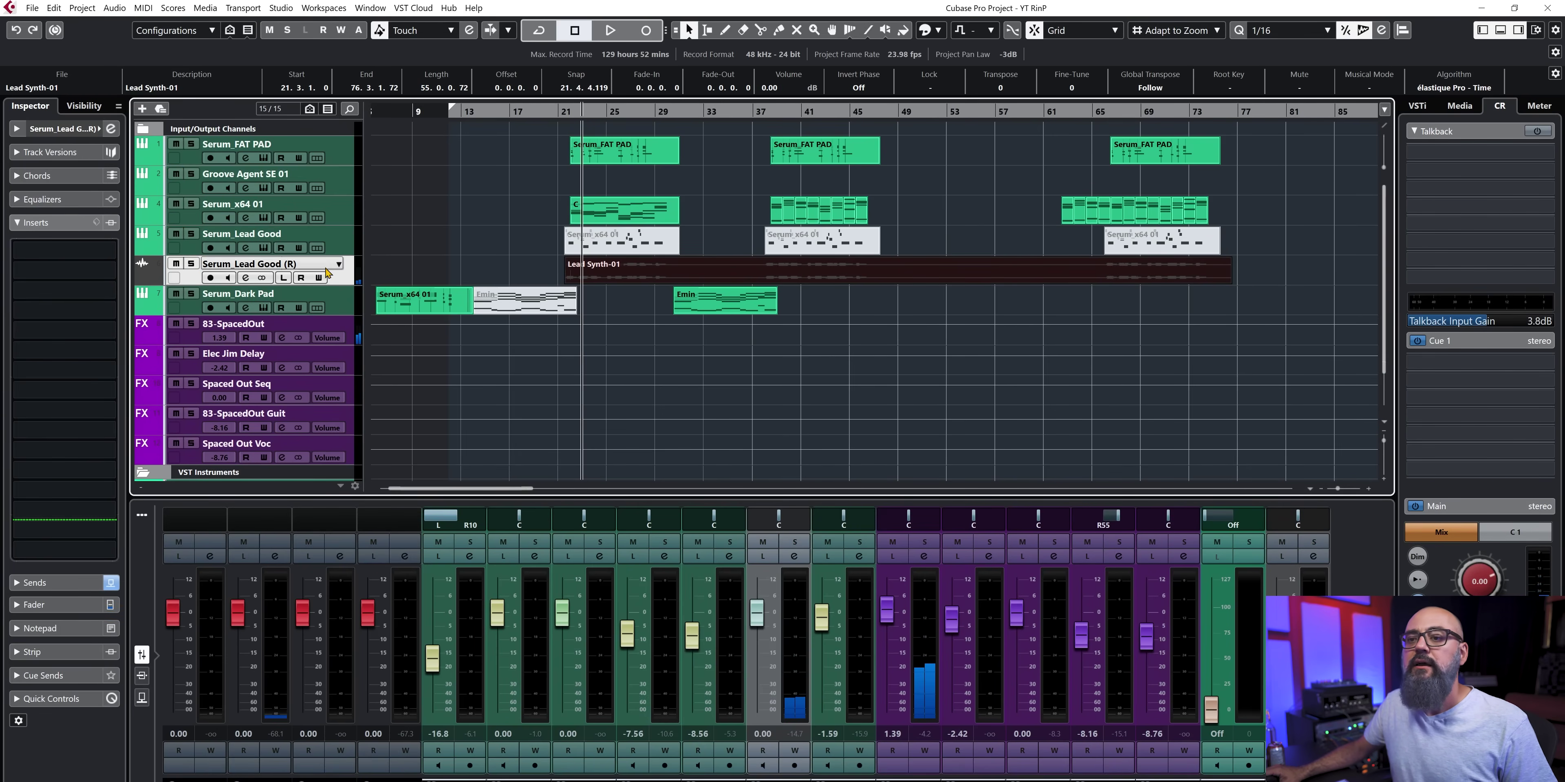
left_click(49, 583)
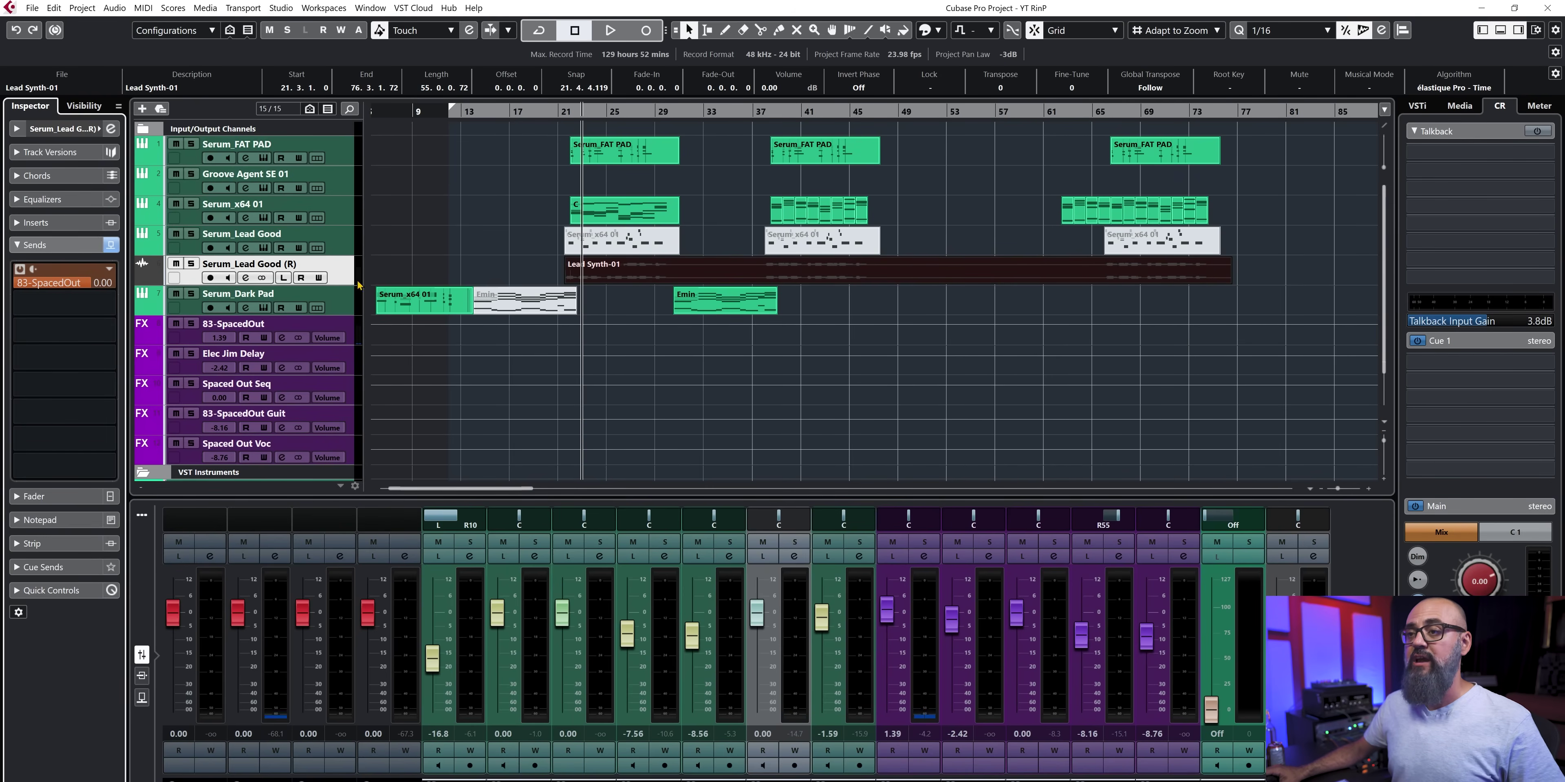
Step: Undo the Channel Settings render and render the Serum_Lead Good events with Complete Signal Path processing
key("Delete")
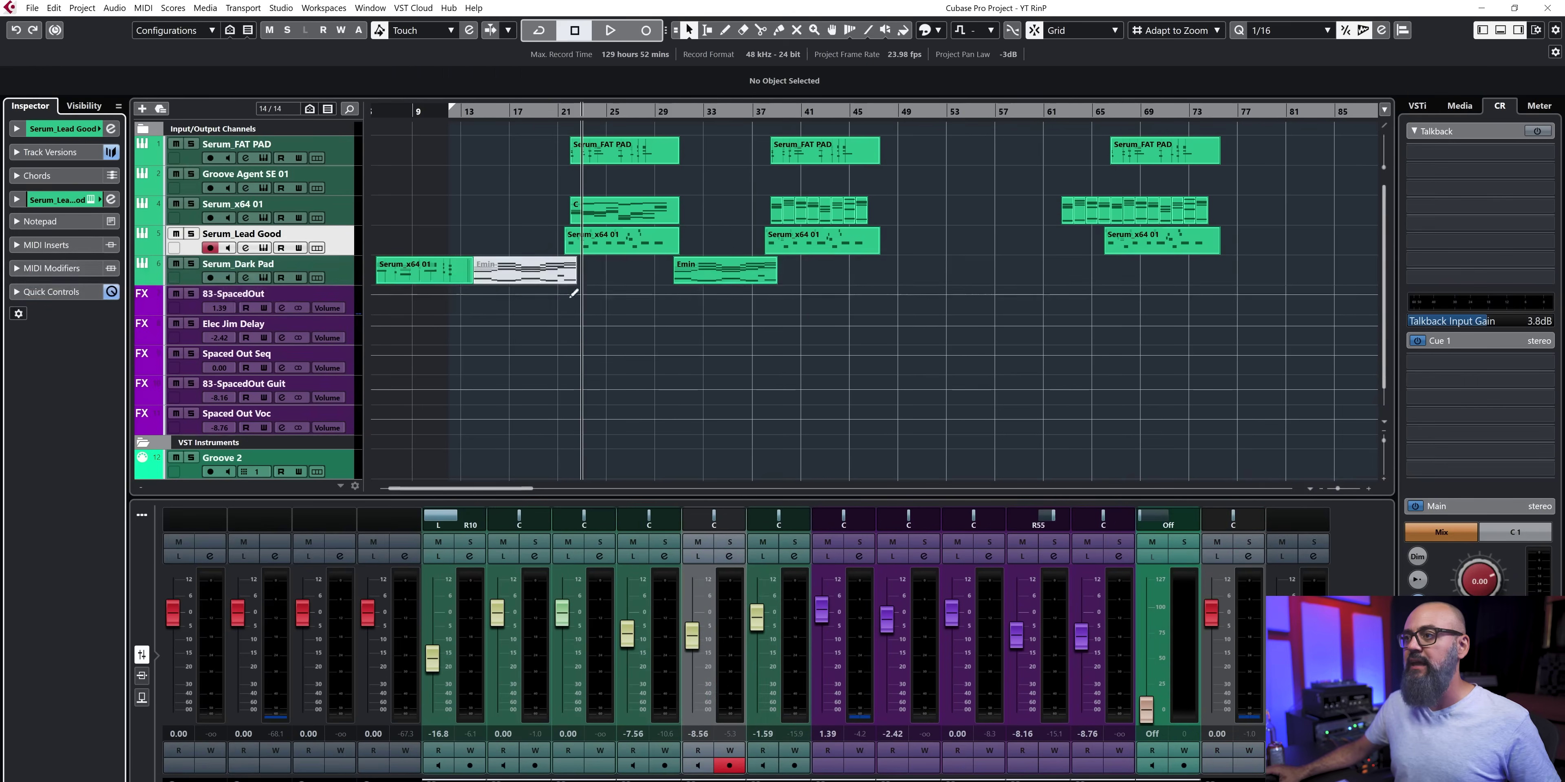
left_click(586, 230)
key("ctrl+shift+r")
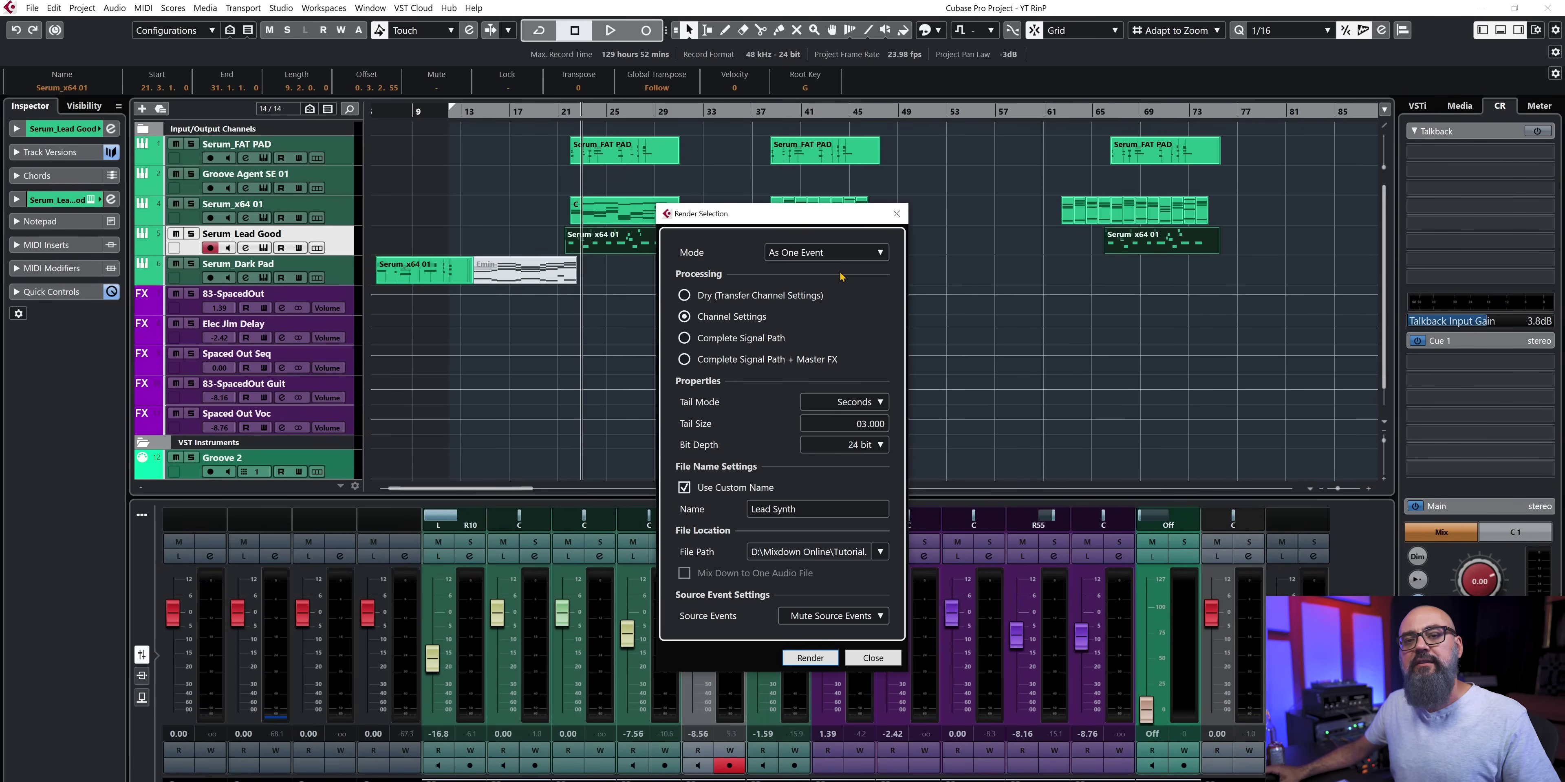
left_click(728, 339)
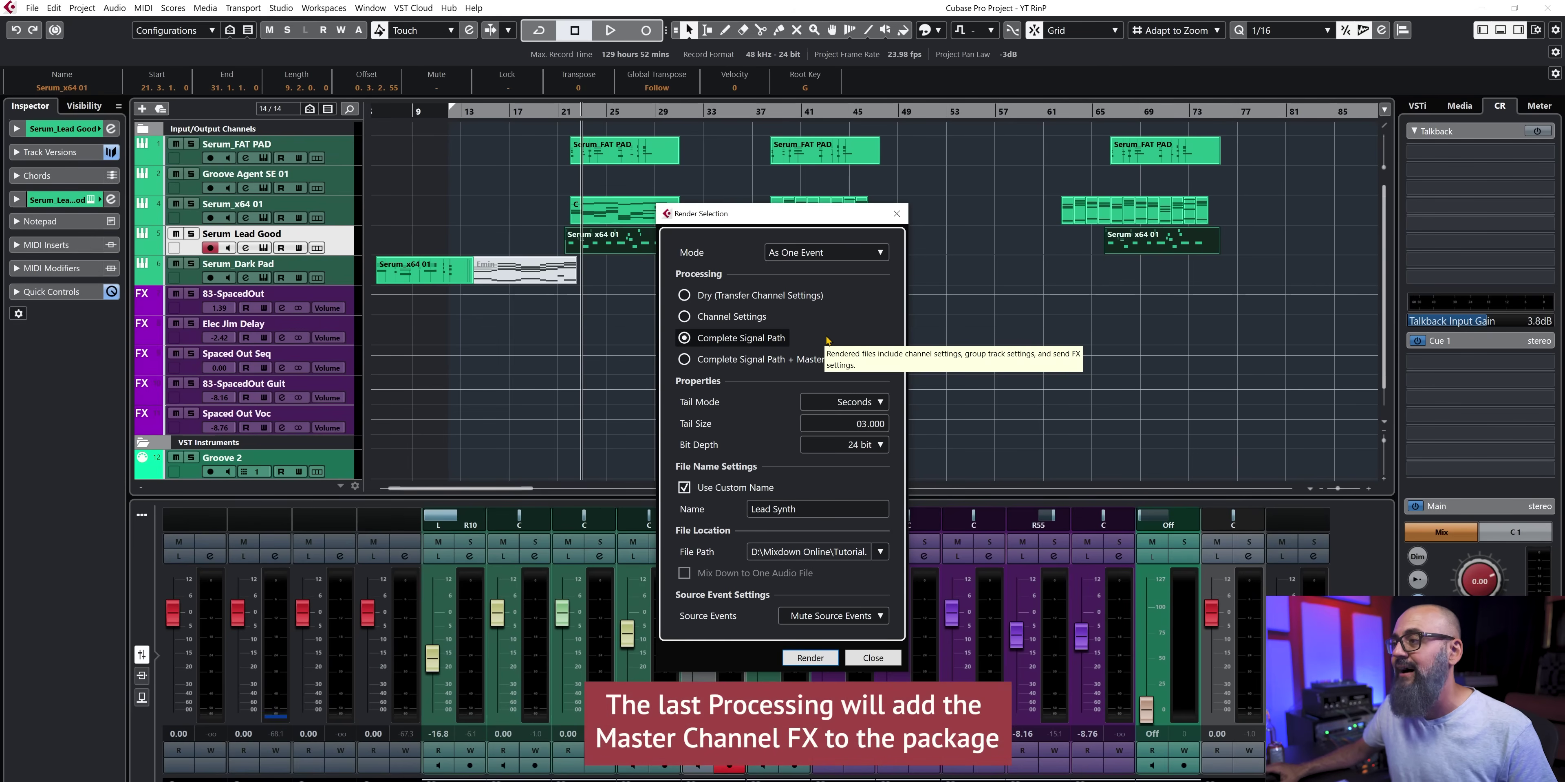
key("Return")
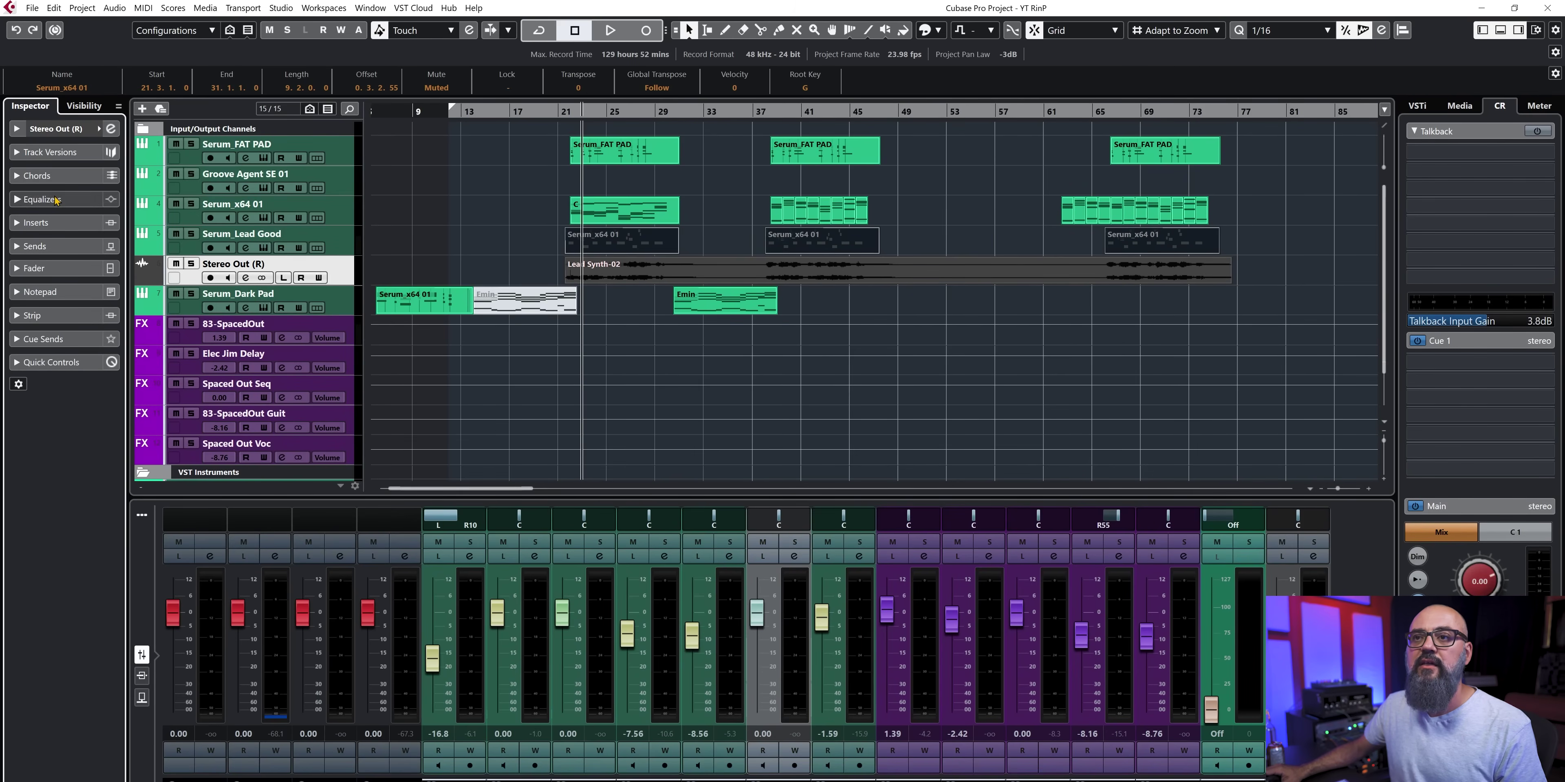
Step: Check the inserts of the rendered Stereo Out (R) track and audition the track in solo
left_click(55, 223)
left_click(55, 225)
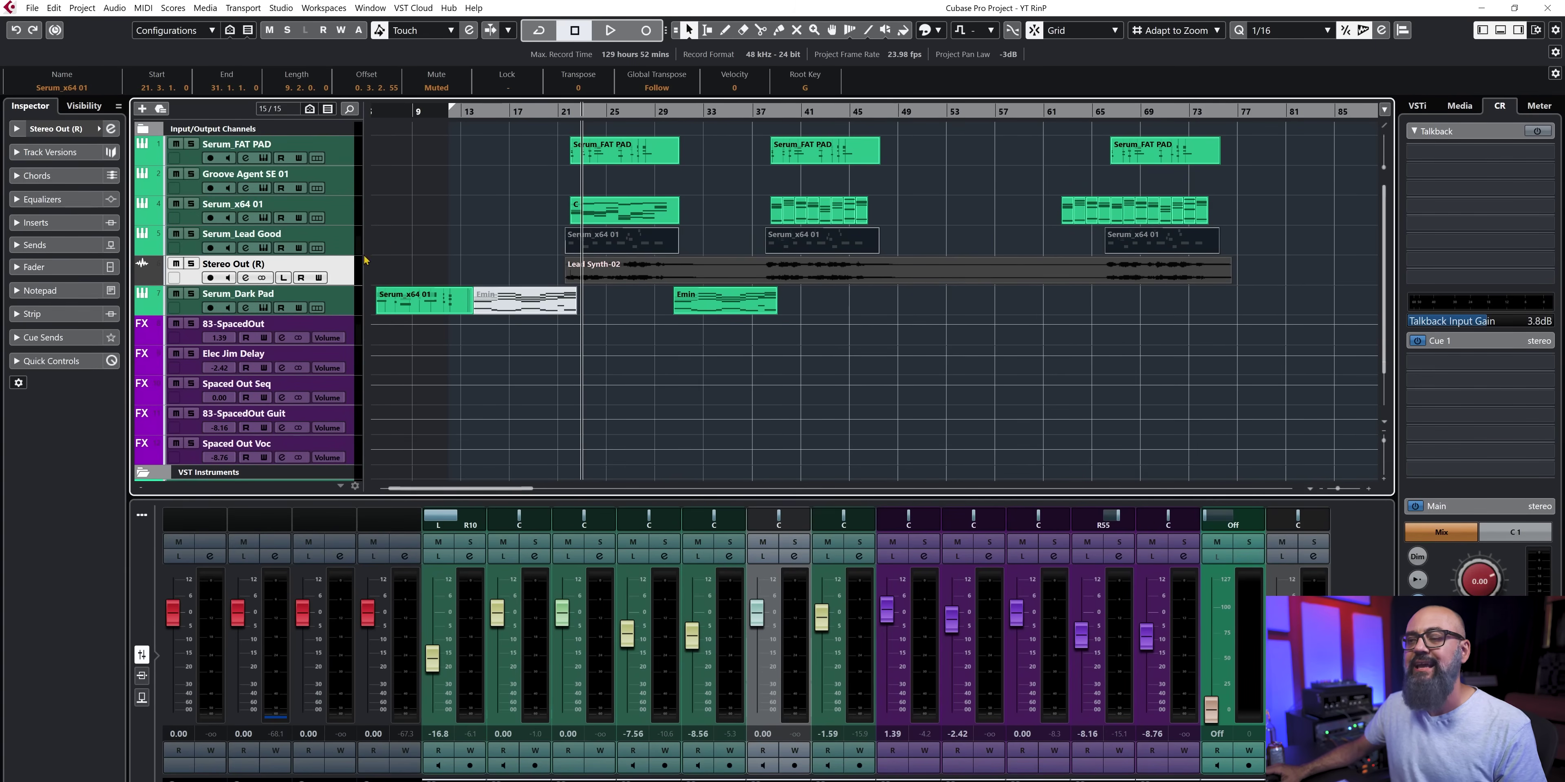
left_click(191, 265)
key("space")
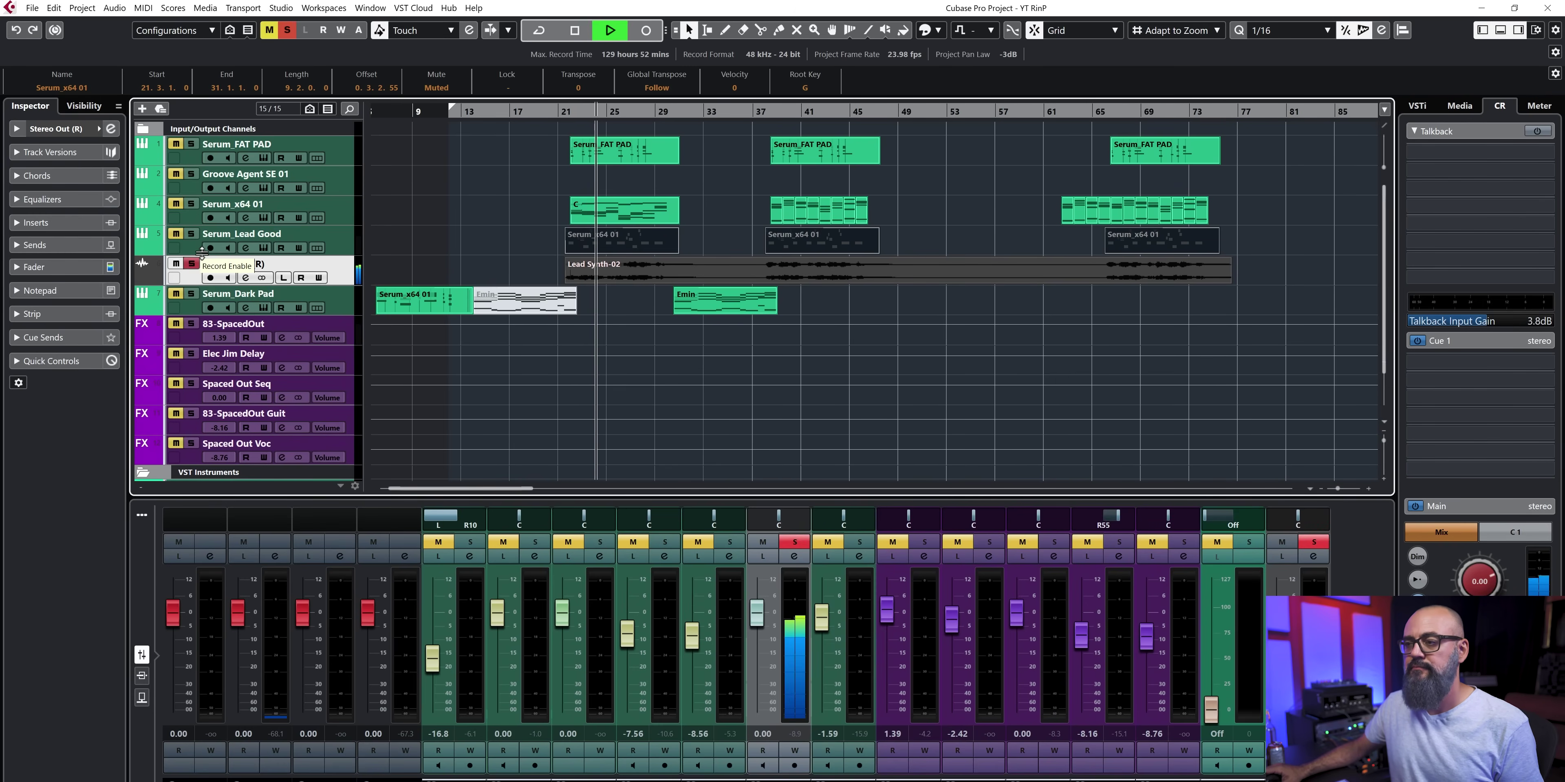
key("space")
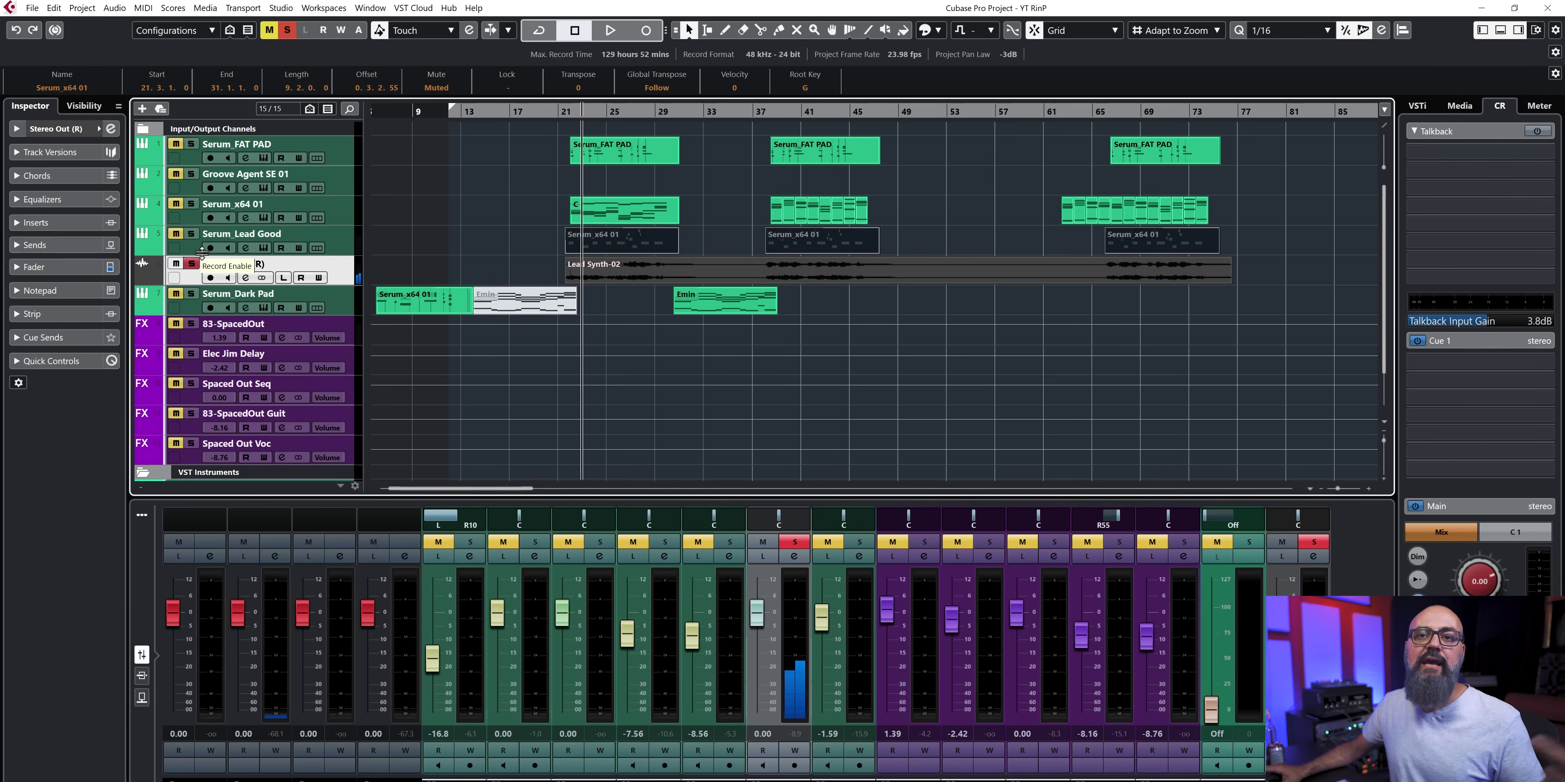
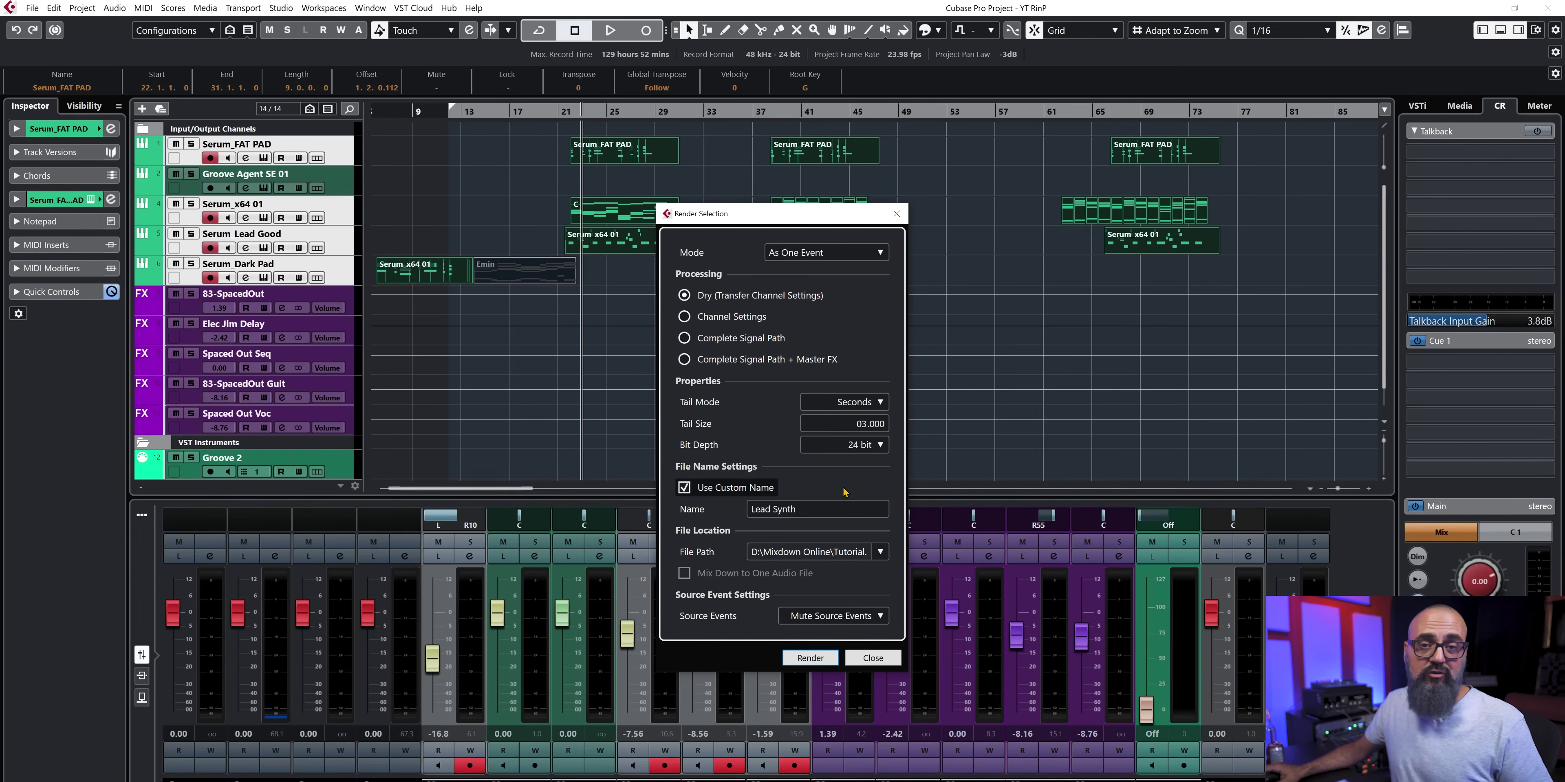
Step: Set the custom name for the render of the selected synth events to "VST Synths"
left_click(839, 511)
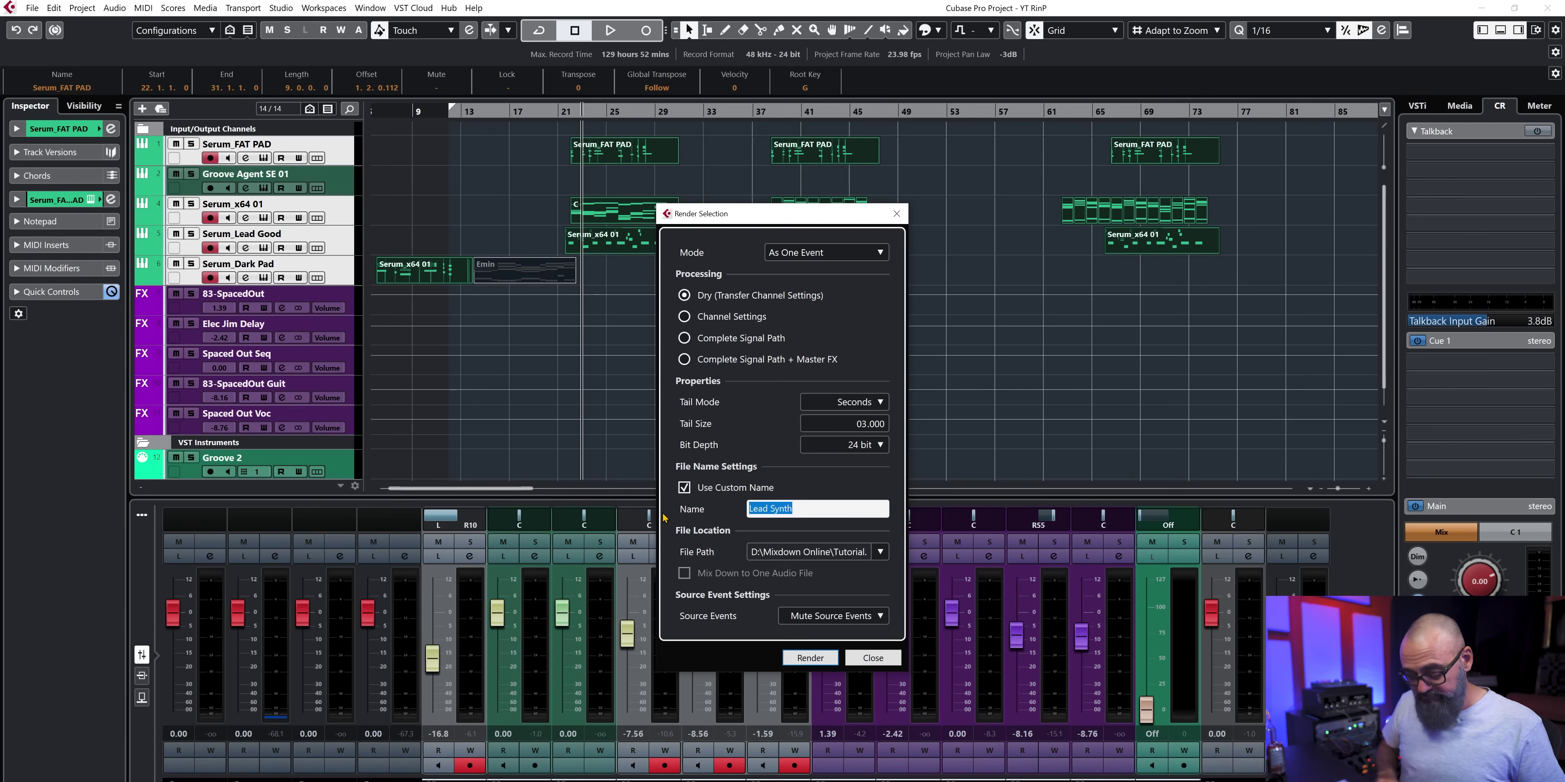
type("VSY")
type(" S")
type("ynths")
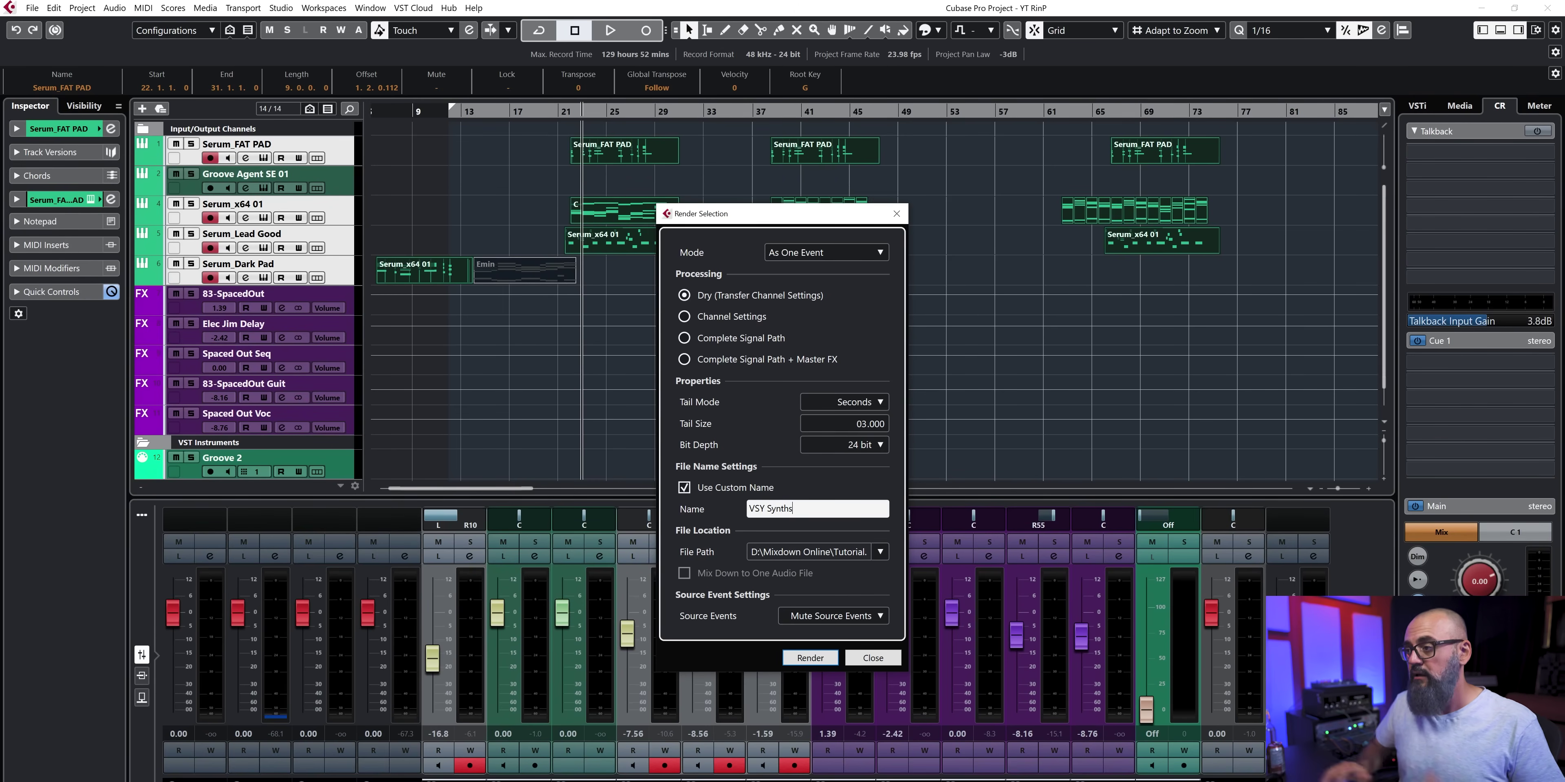
left_click(763, 509)
key("BackSpace")
type("T")
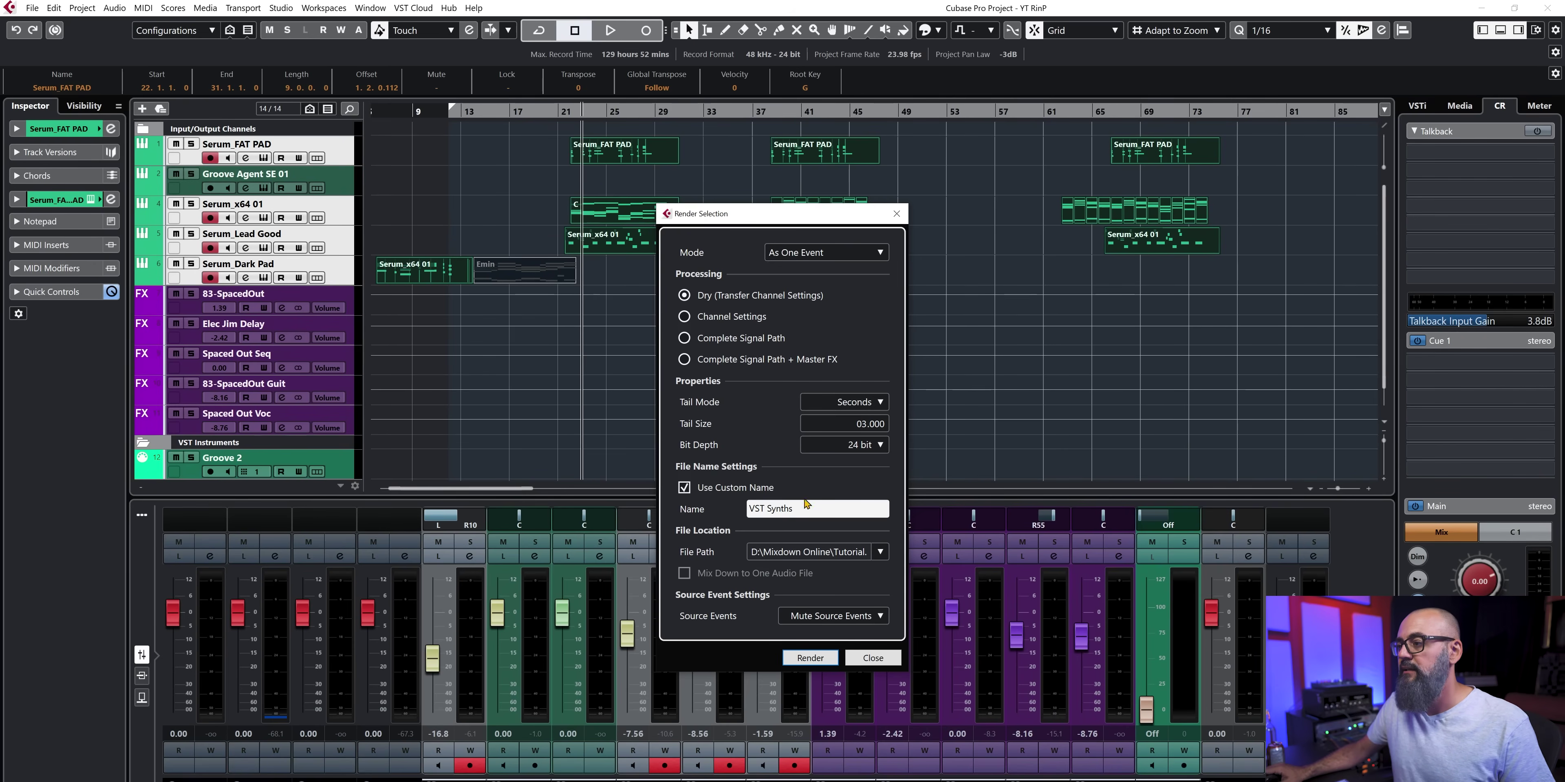
key("Return")
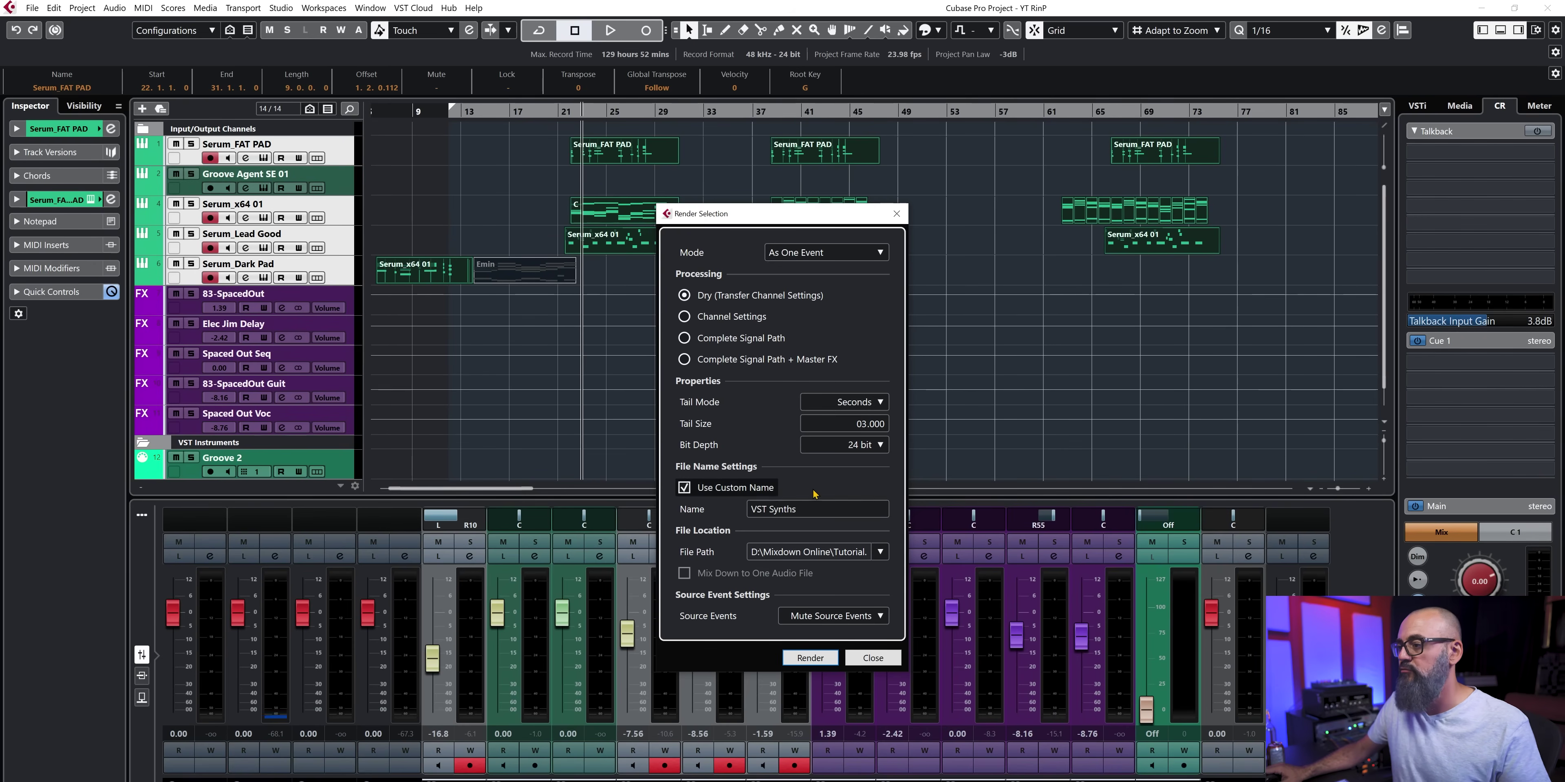
Step: Render the selected events of the four synth tracks dry as separate audio tracks, and undo the render
left_click(826, 662)
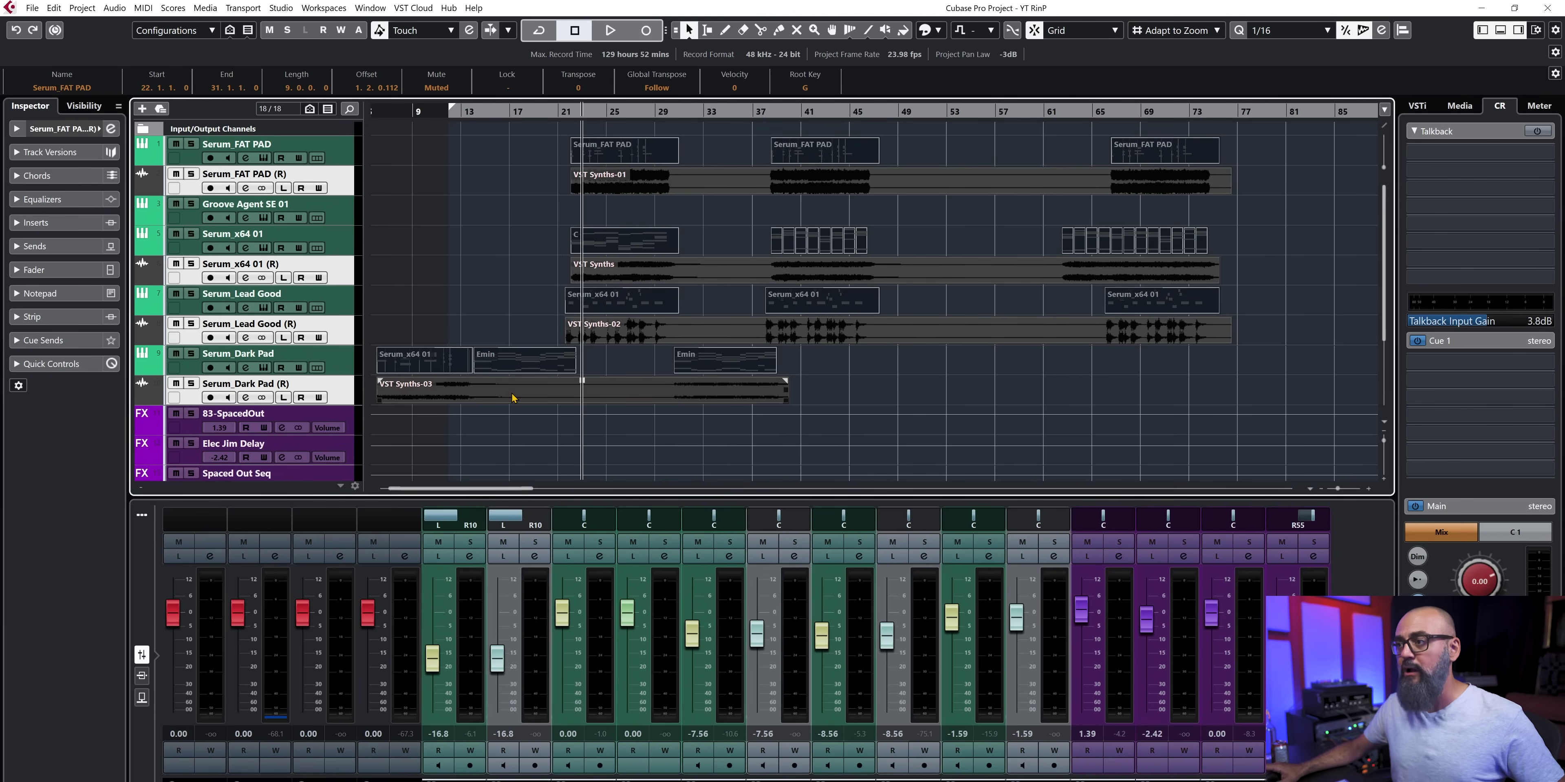
key("ctrl+z")
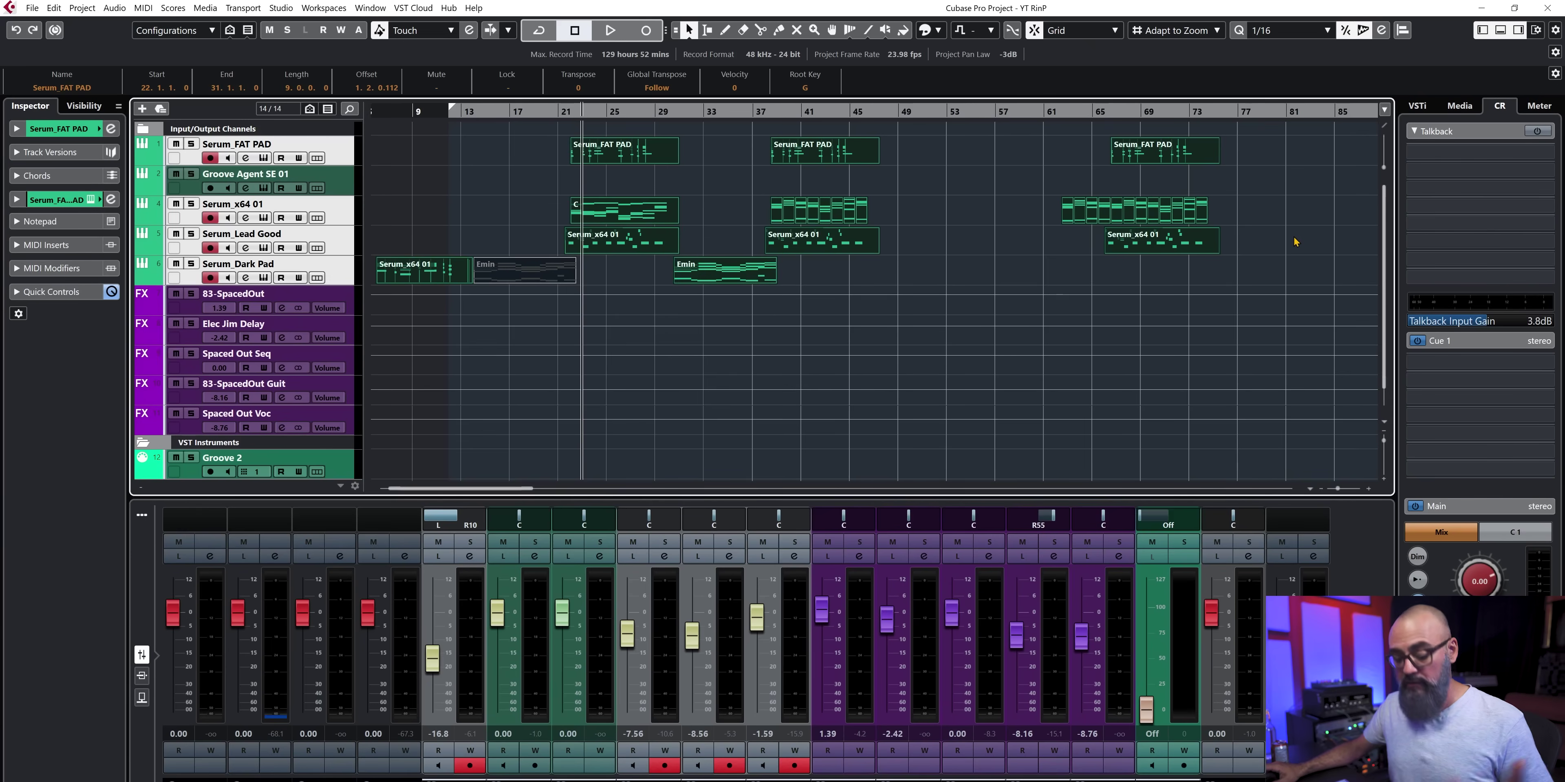
Step: Render the selected synth events with Channel Settings processing, mixed down to one audio file
right_click(665, 210)
left_click(850, 220)
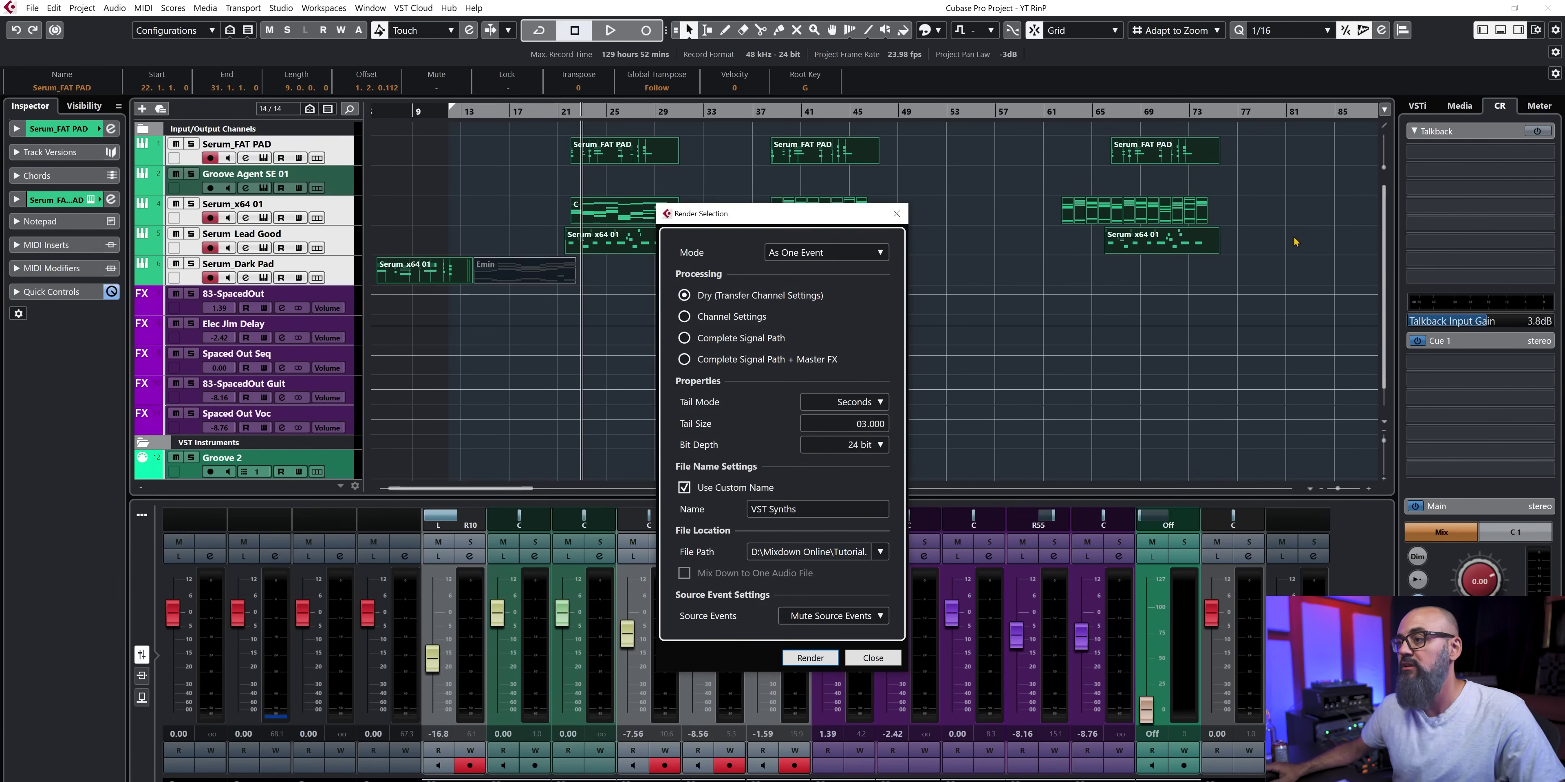
left_click(734, 326)
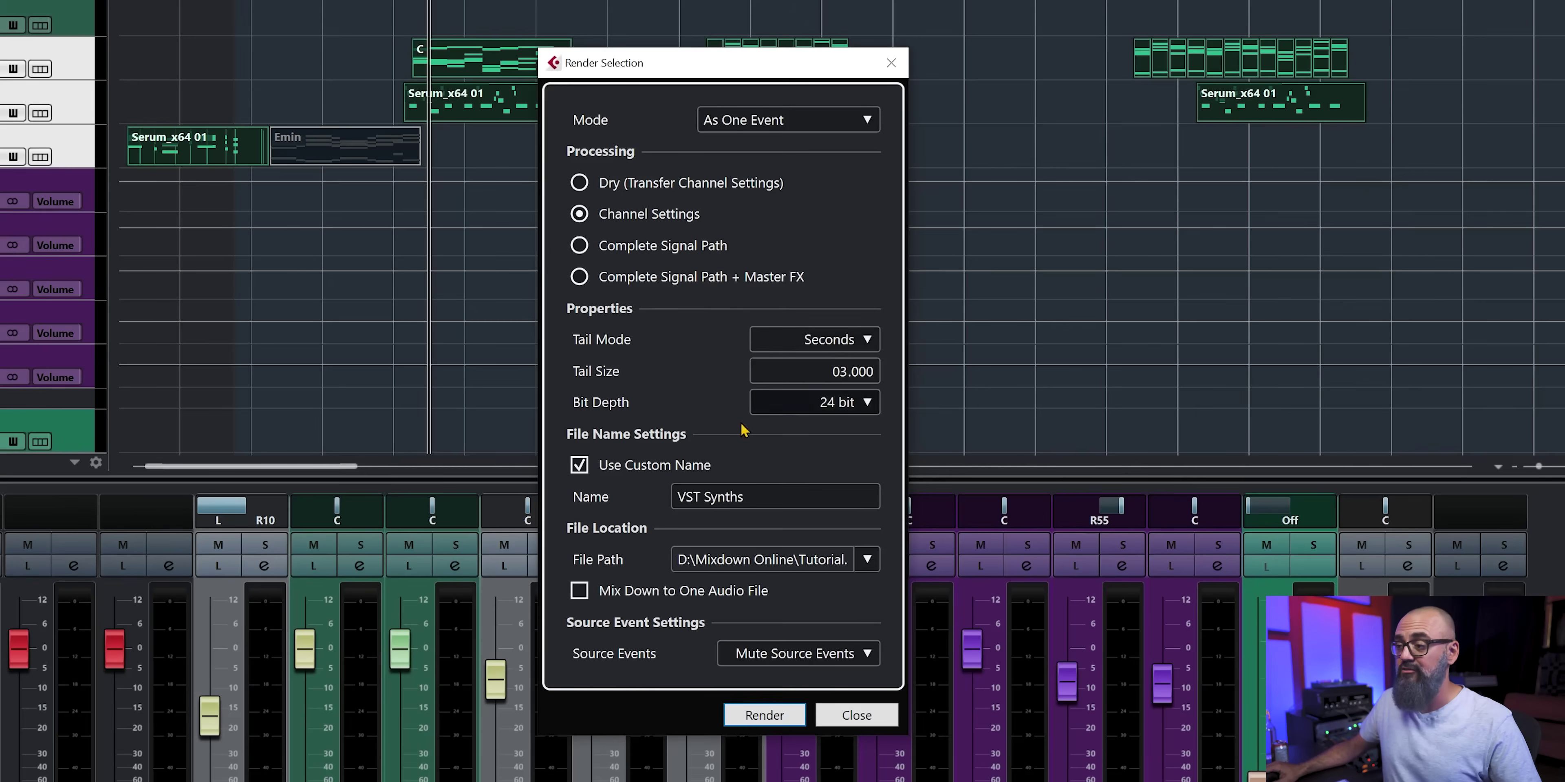
left_click(592, 592)
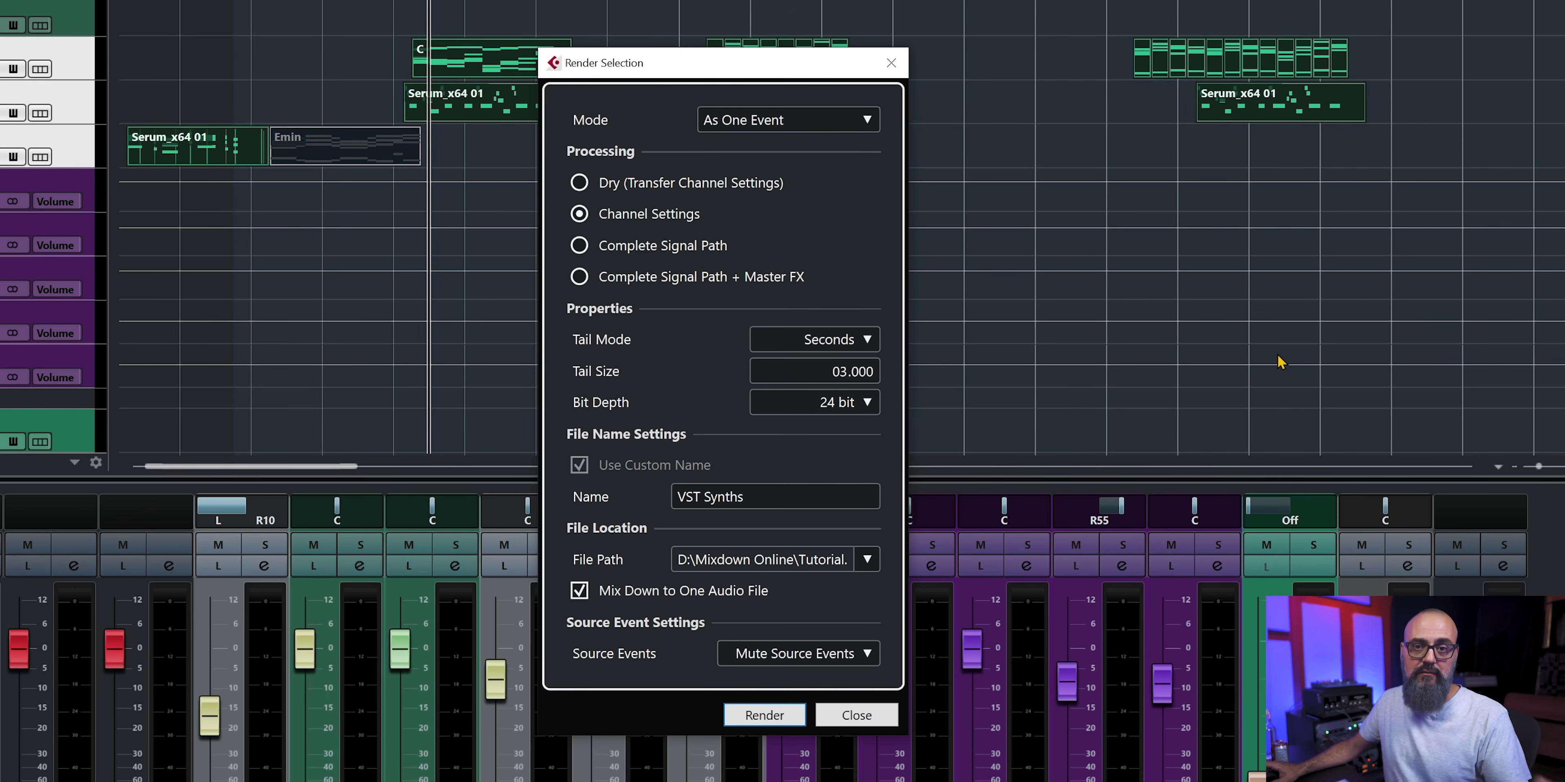
left_click(727, 710)
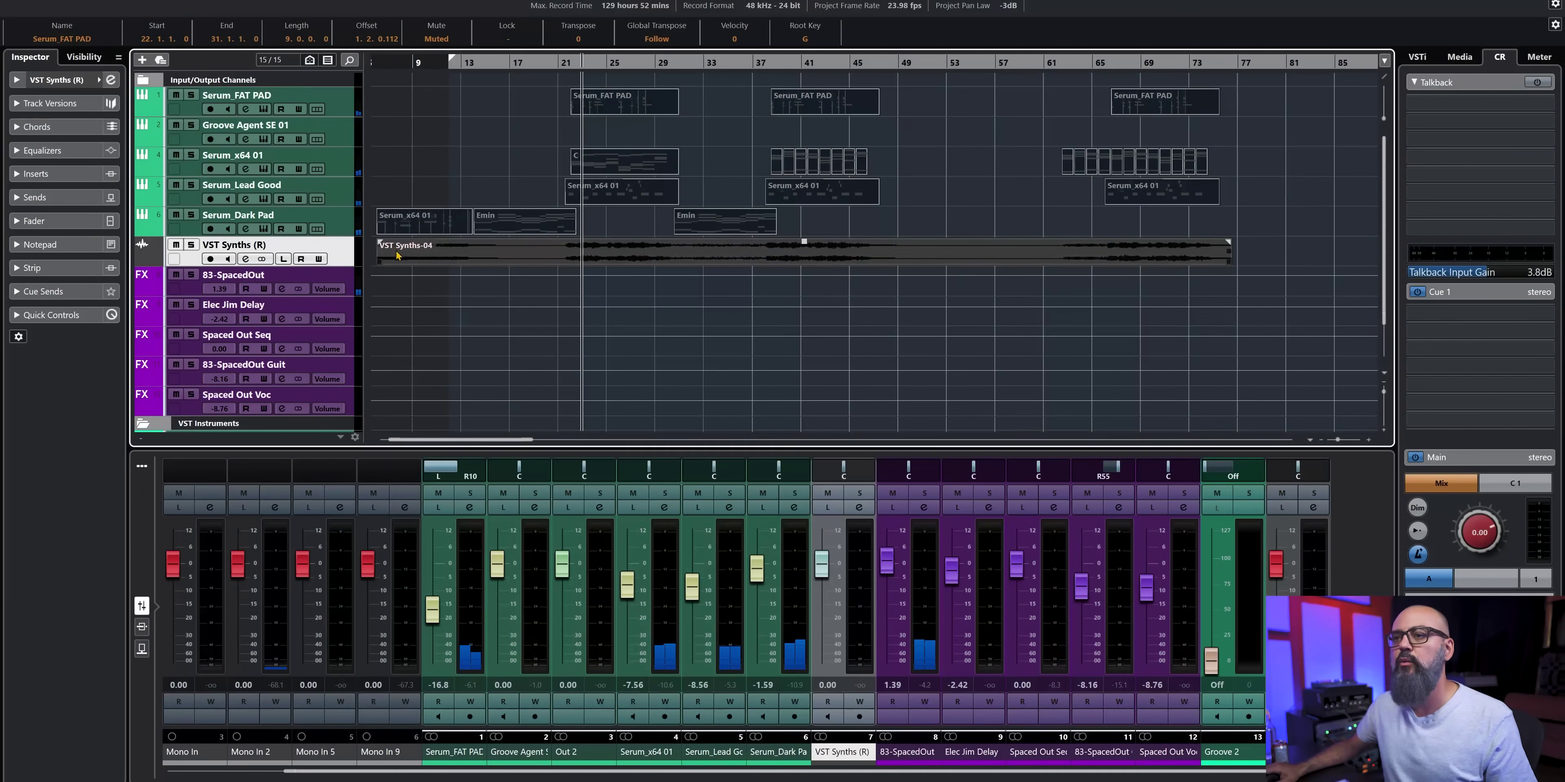
Step: Audition the mixed-down VST Synths (R) track in solo
left_click(192, 245)
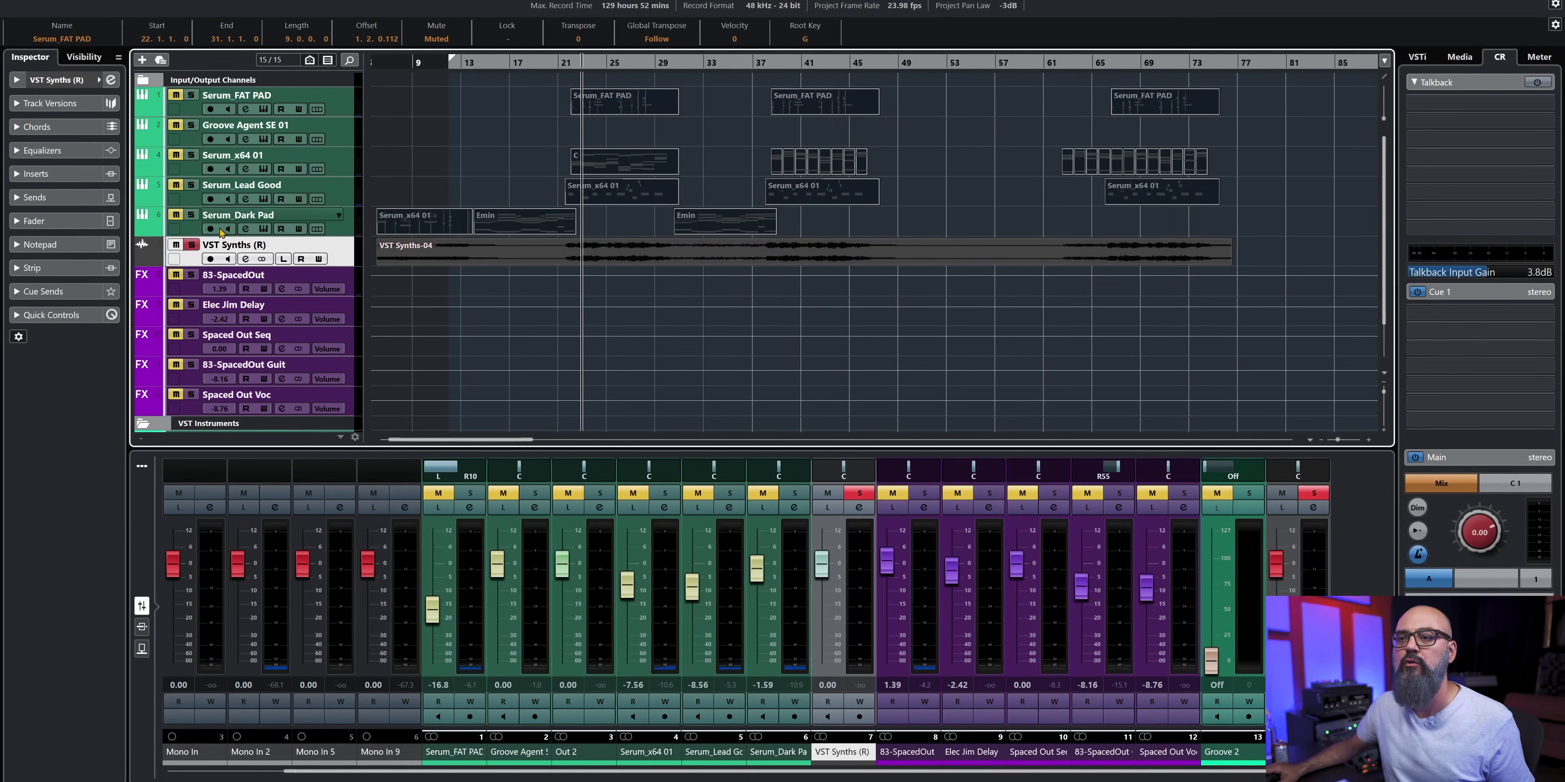
key("space")
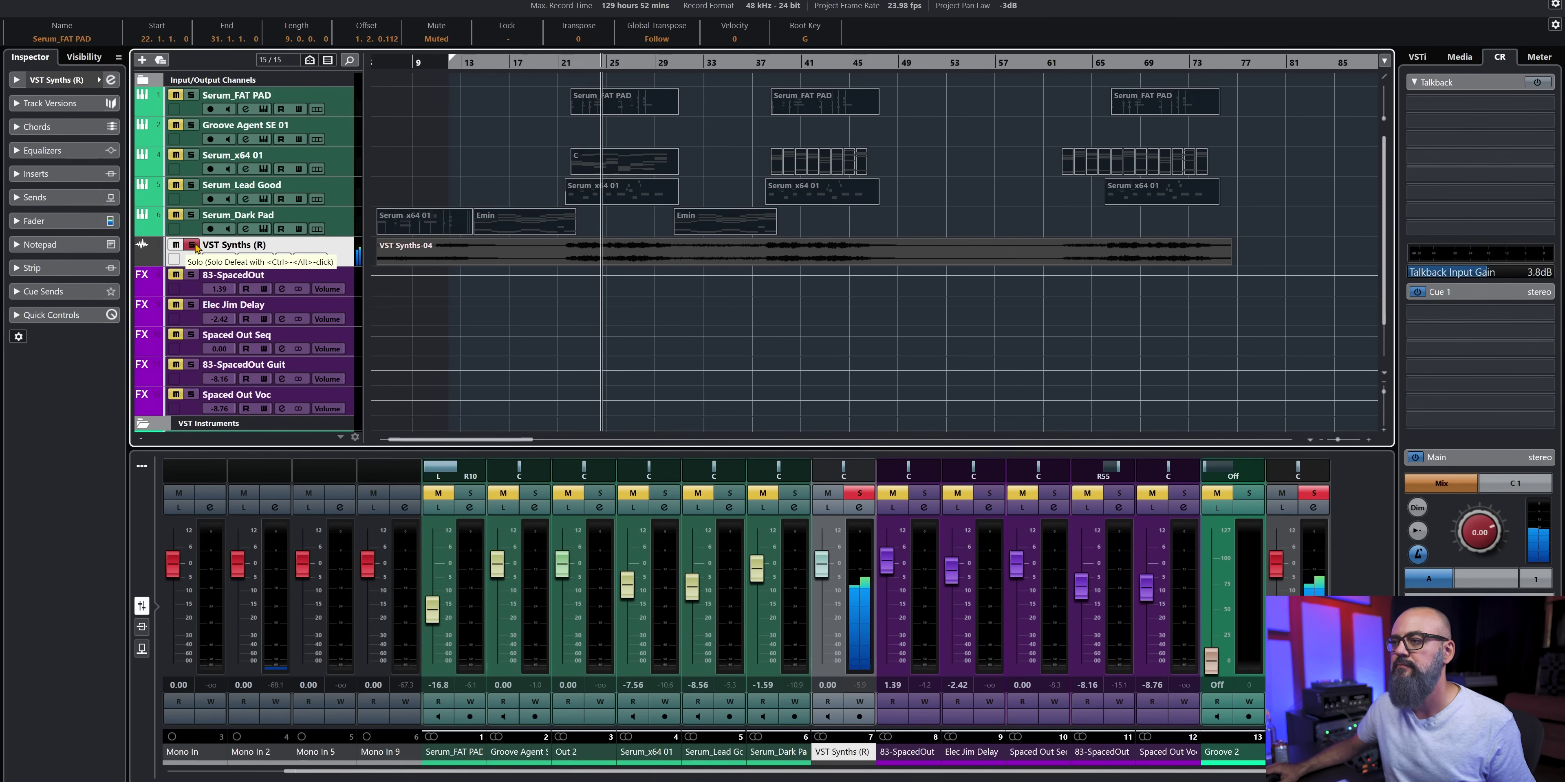
Step: Stop playback and turn off solo on the VST Synths (R) track
key("space")
left_click(192, 245)
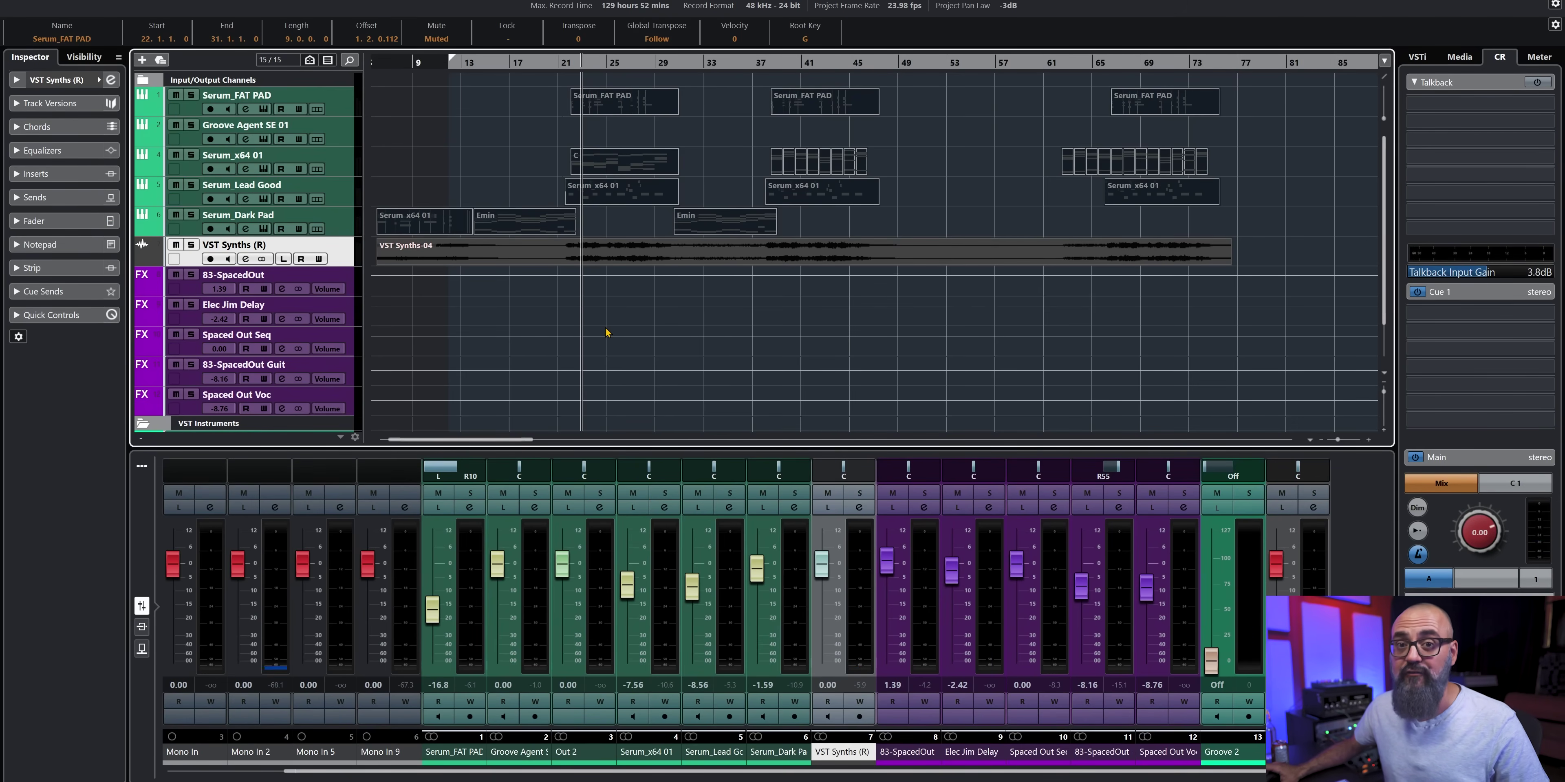
key("ctrl+a")
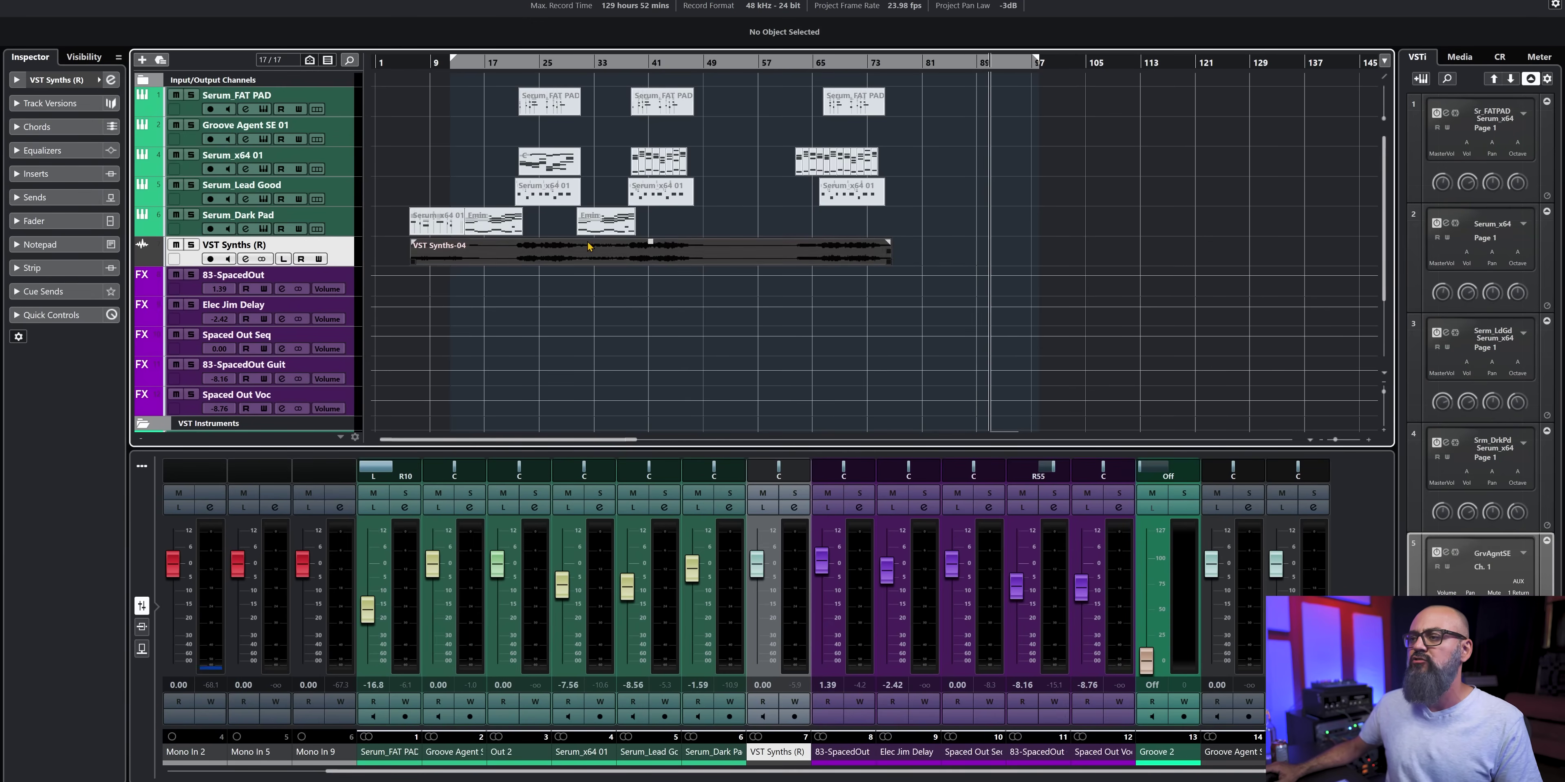
Step: Load the Stam external effect in the first insert slot of the VST Synths (R) track
left_click(518, 263)
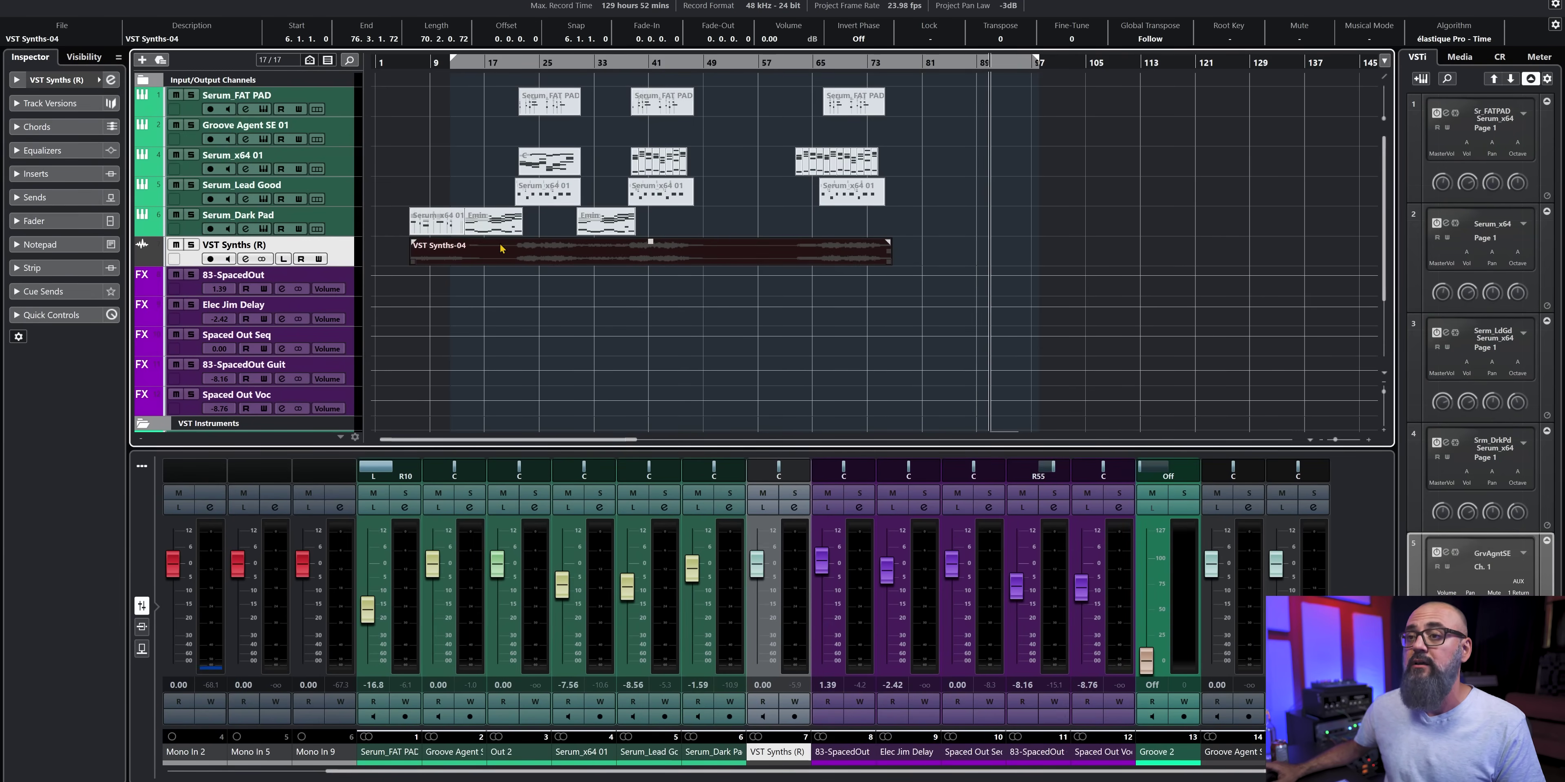
left_click(525, 63)
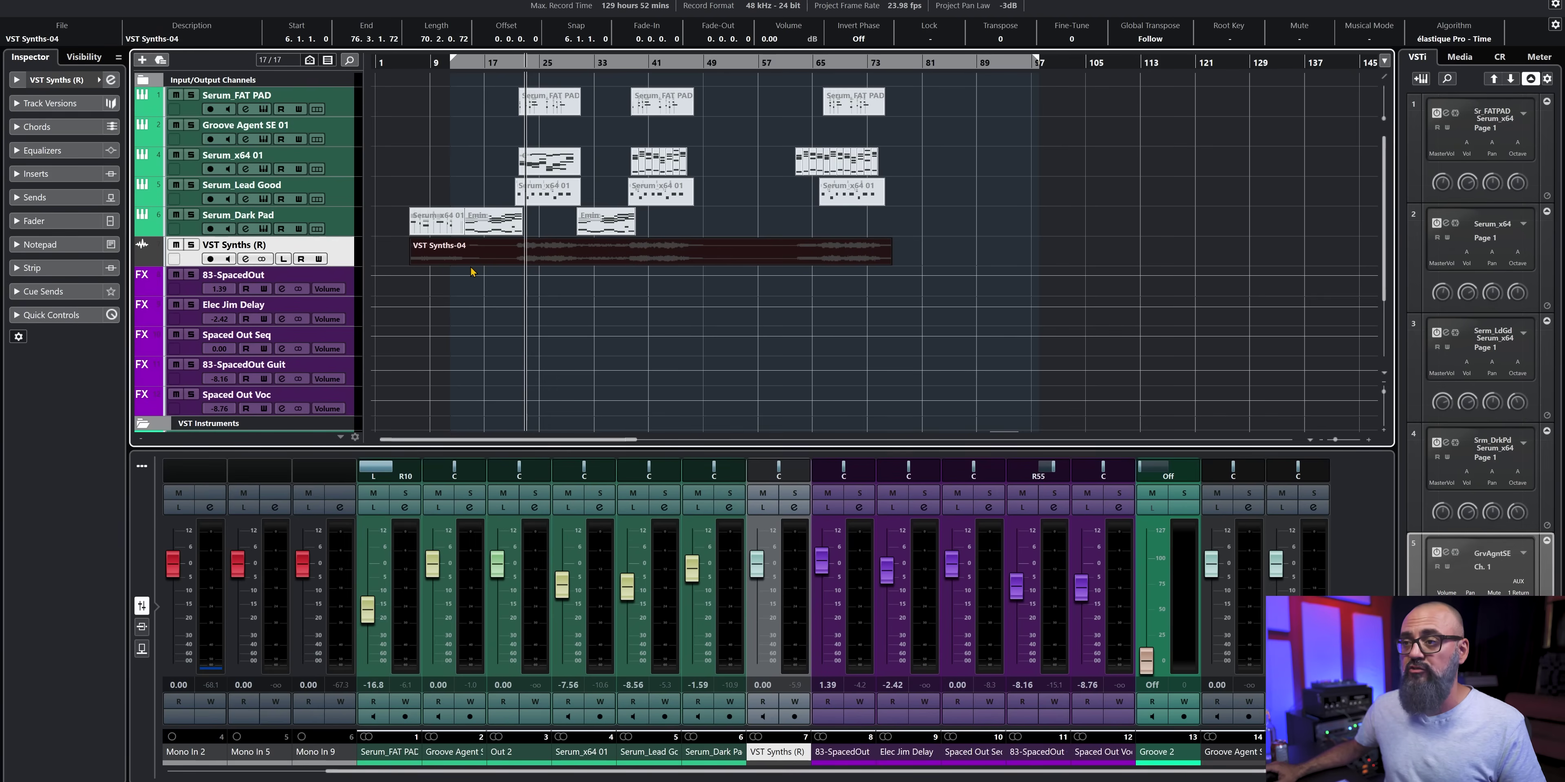
left_click(67, 174)
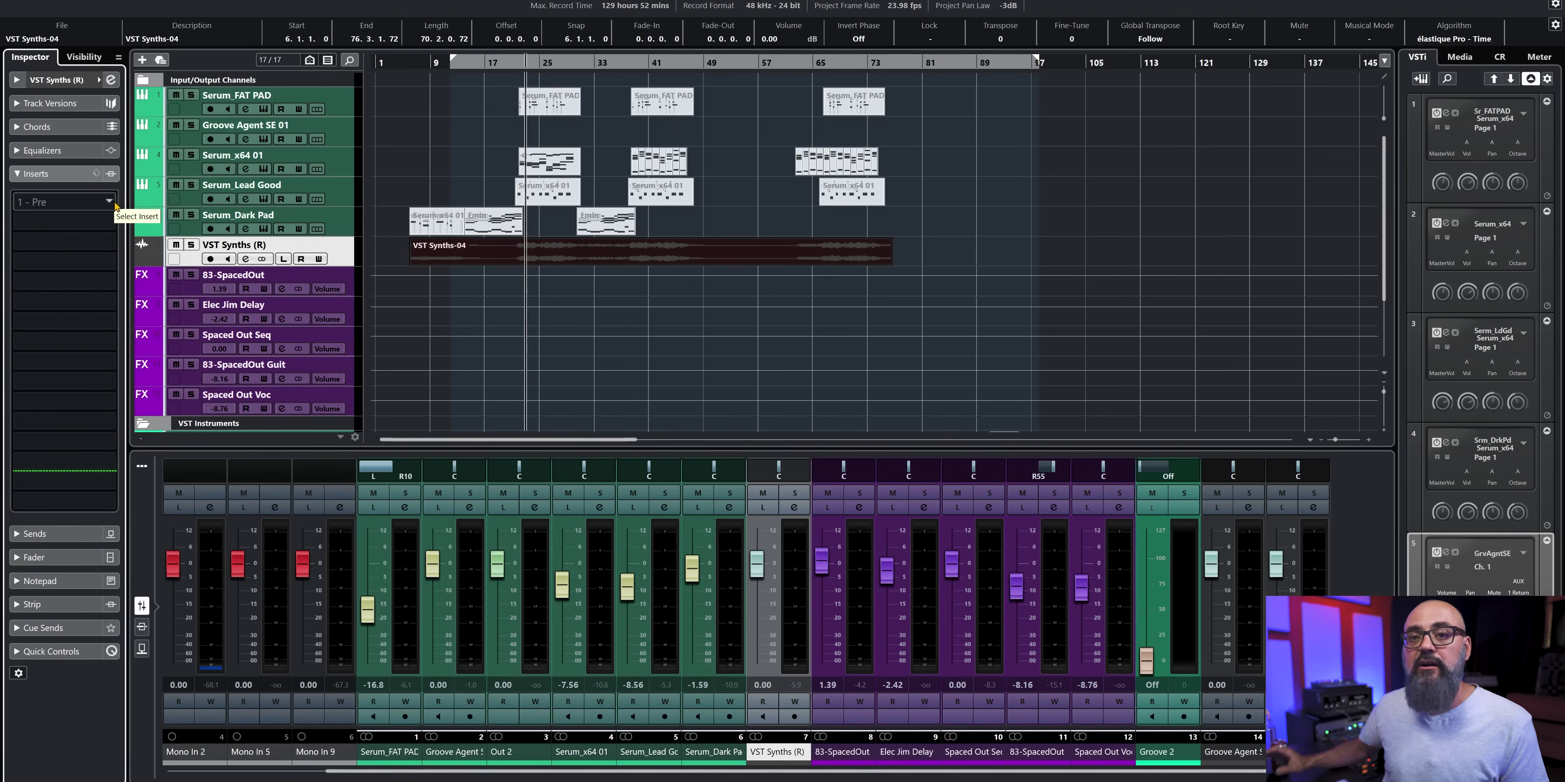
left_click(115, 205)
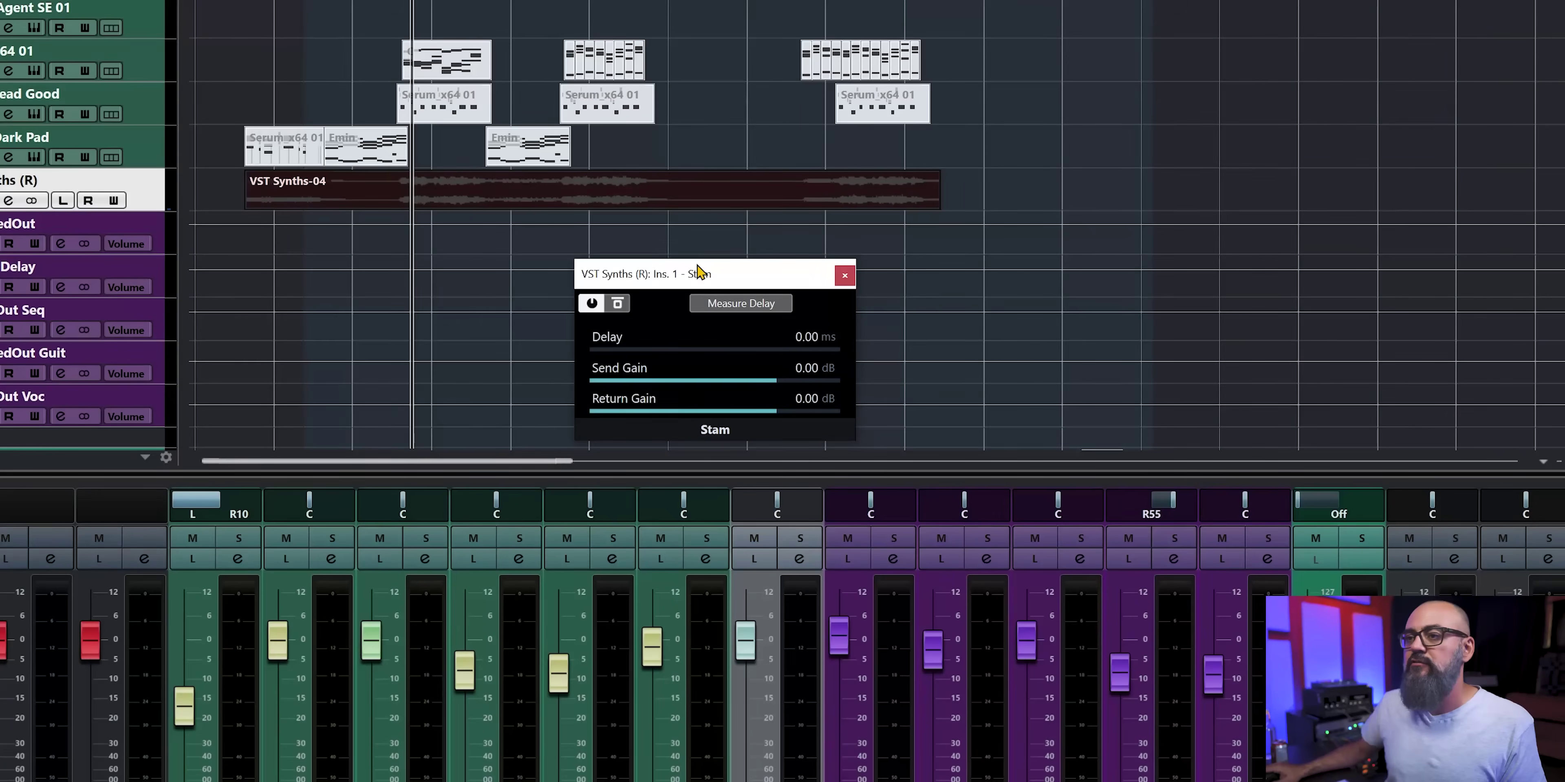
Step: Audition the VST Synths (R) track with the Stam insert active and bypassed, leave it active, and close the effect's window
key("space")
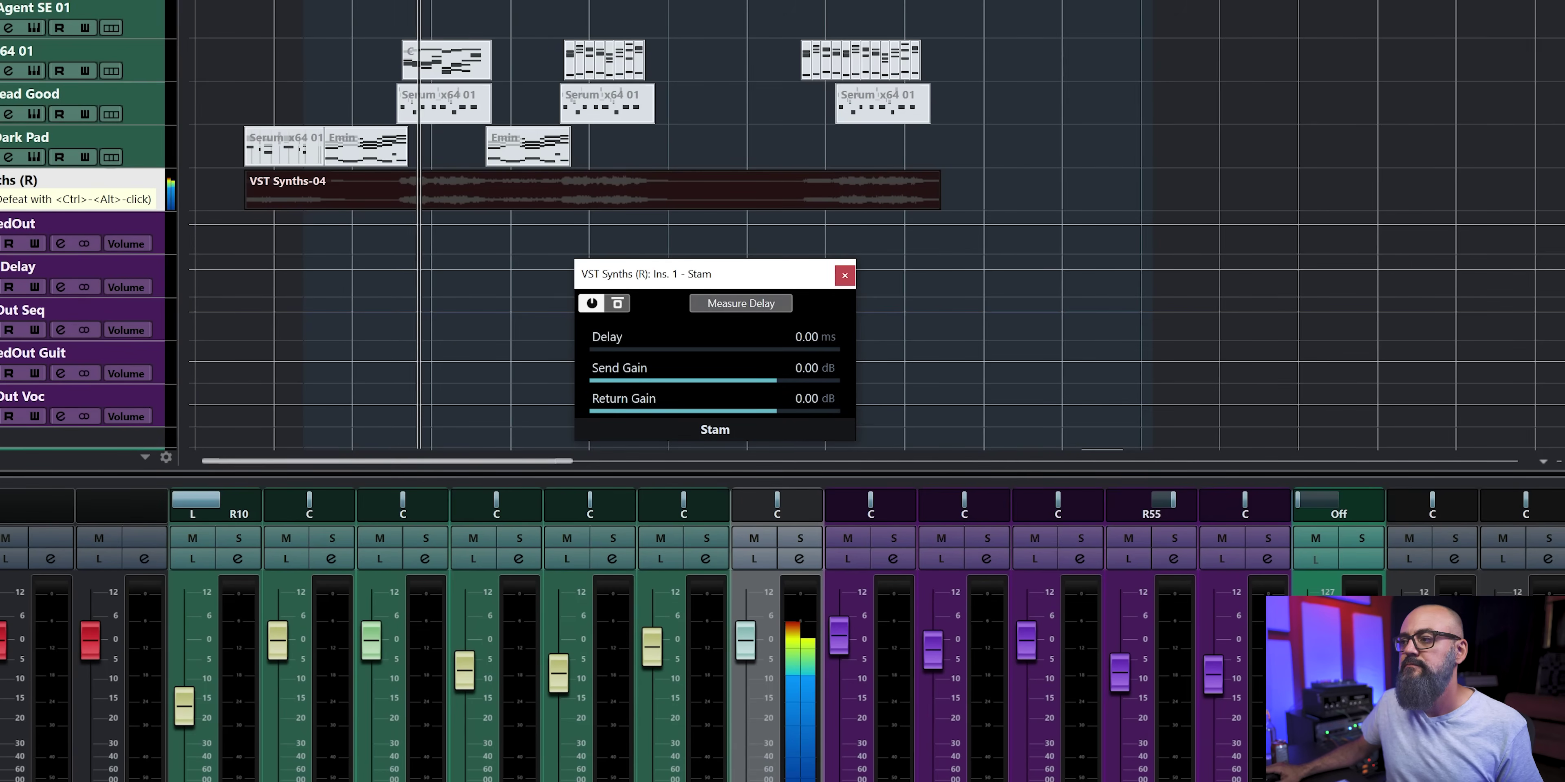
key("space")
key("space")
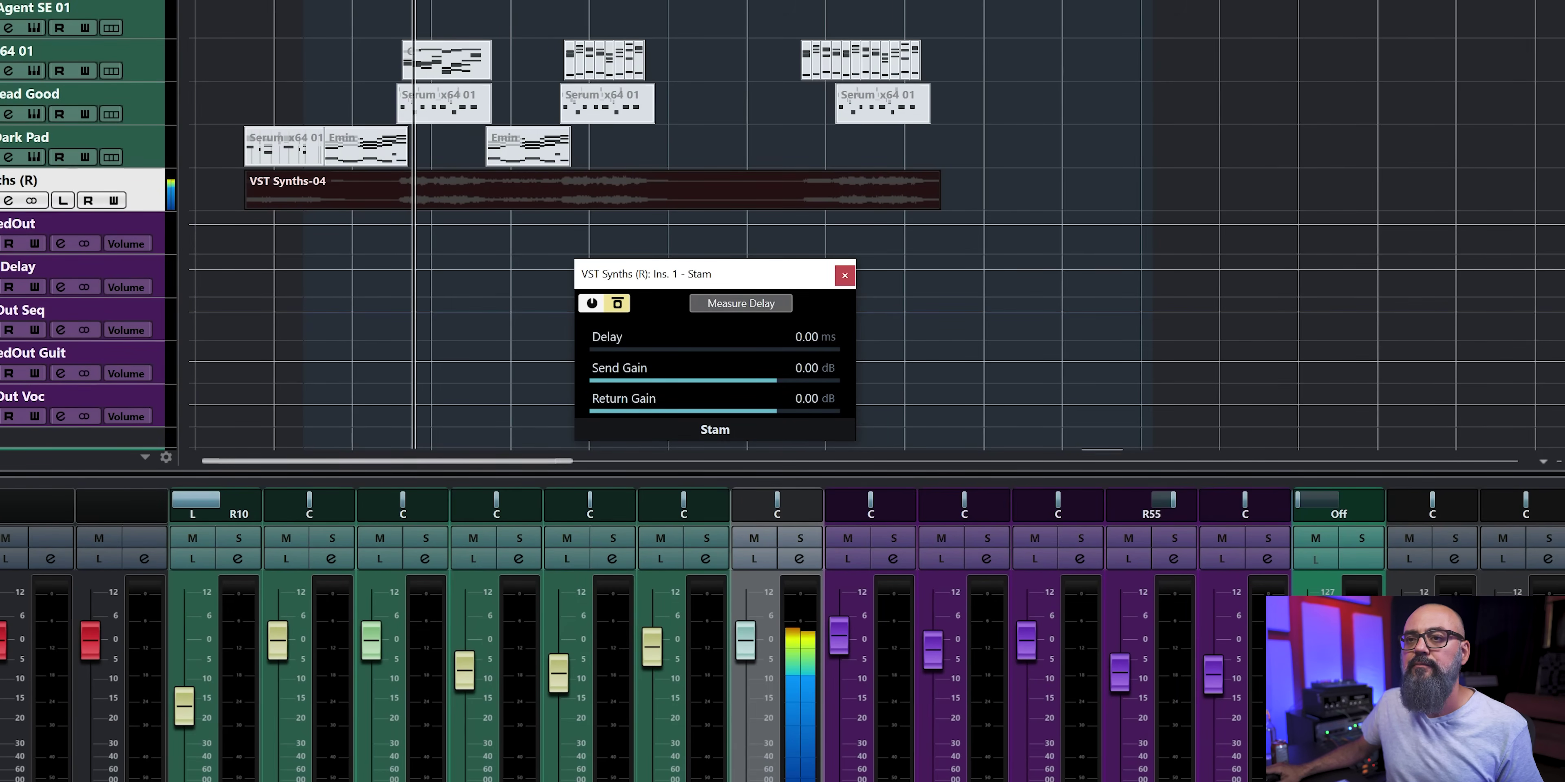
left_click(618, 305)
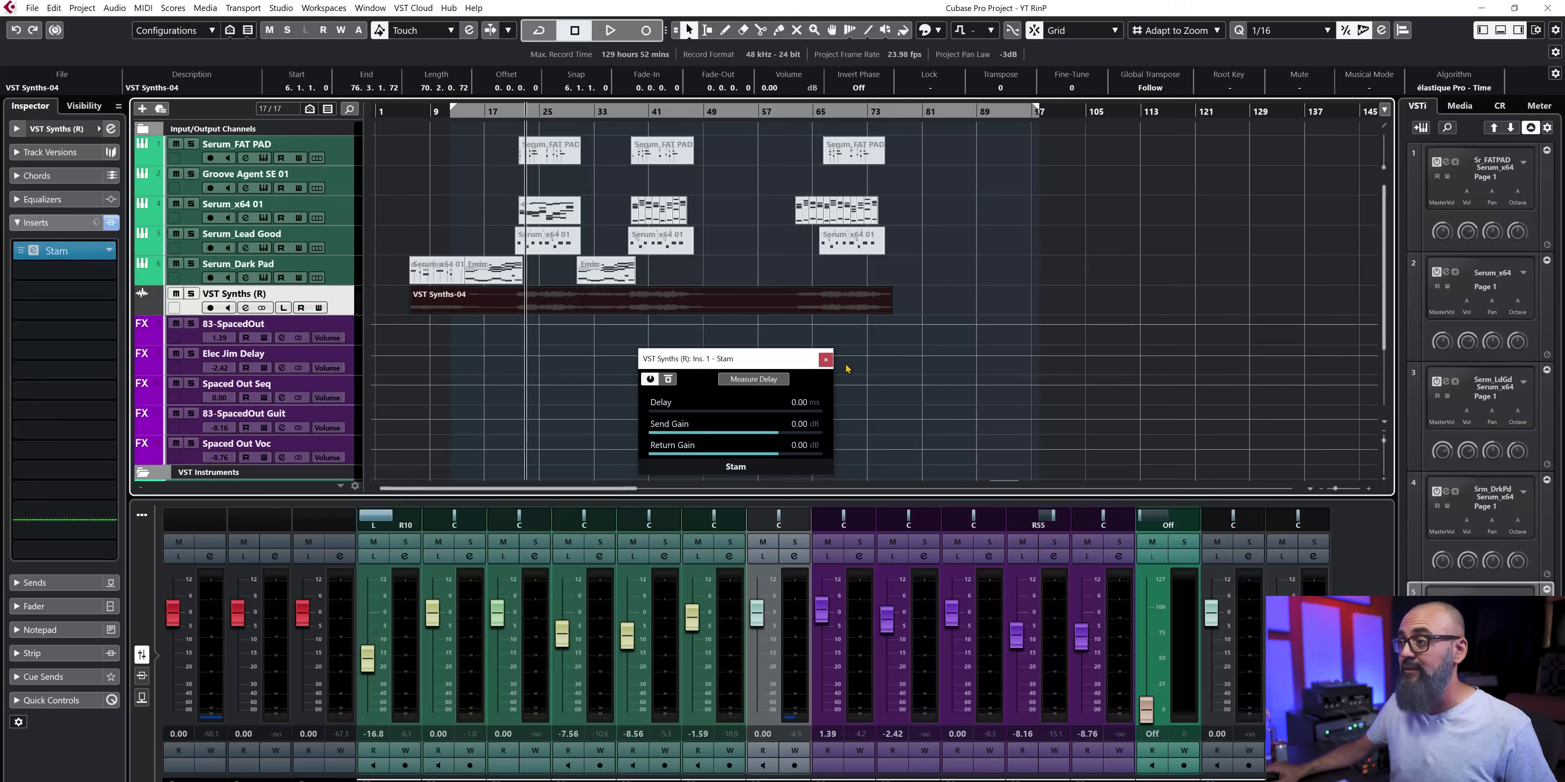
left_click(825, 360)
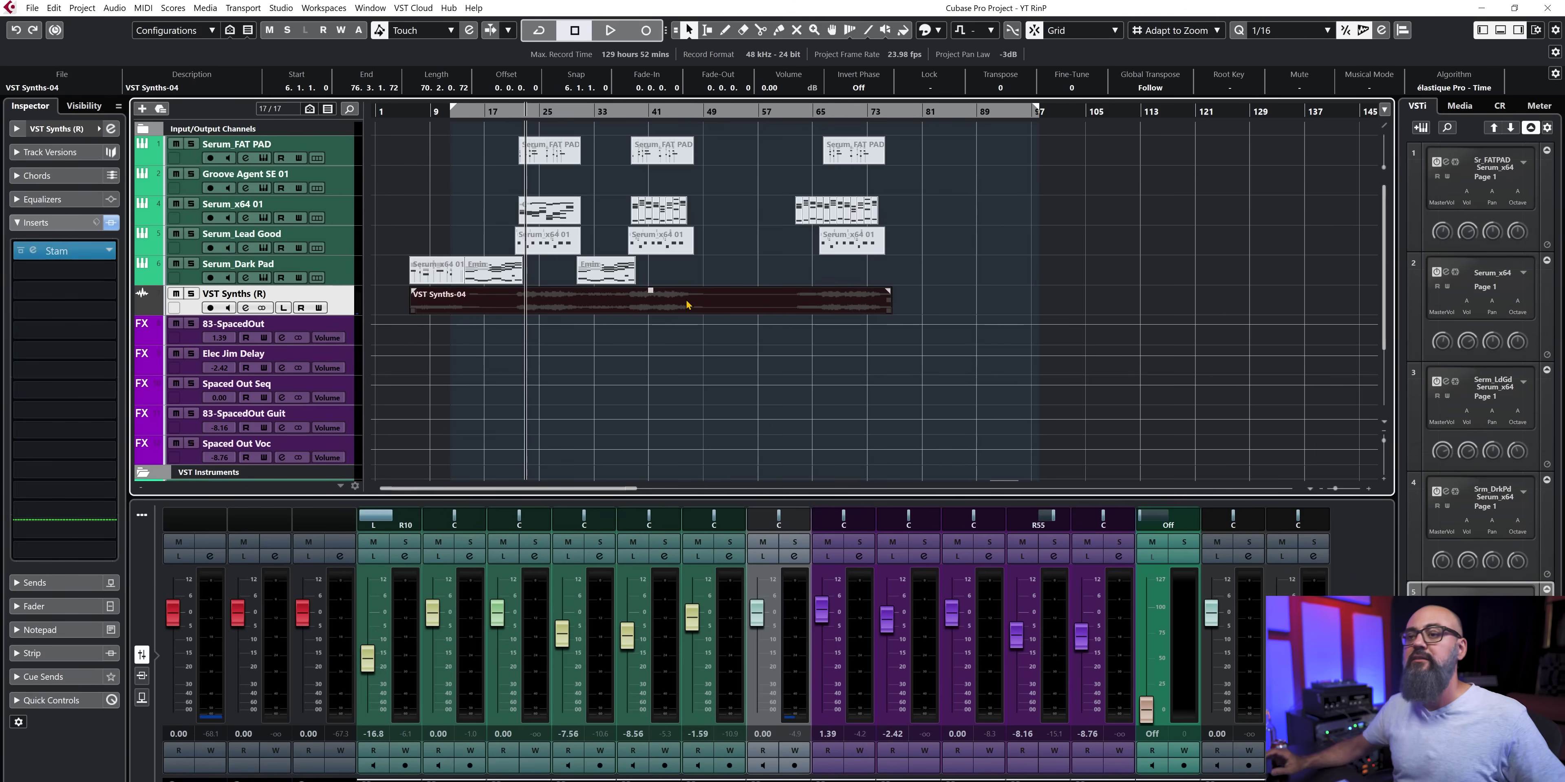
Step: Set the render's custom name to "Synth with EQ" and start rendering the whole VST Synths-04 event as one event with Channel Settings
key("ctrl+shift+r")
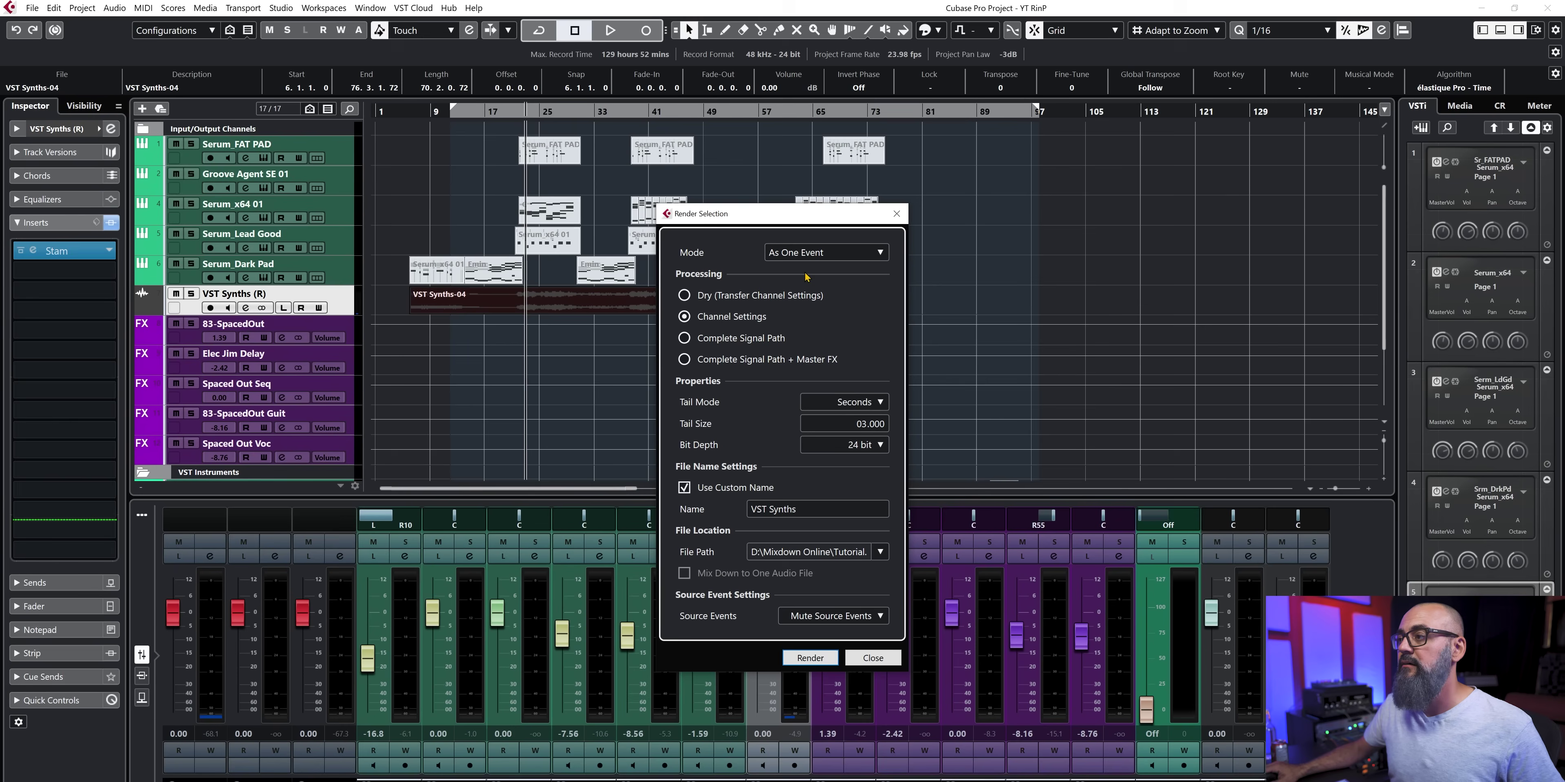
double_click(784, 509)
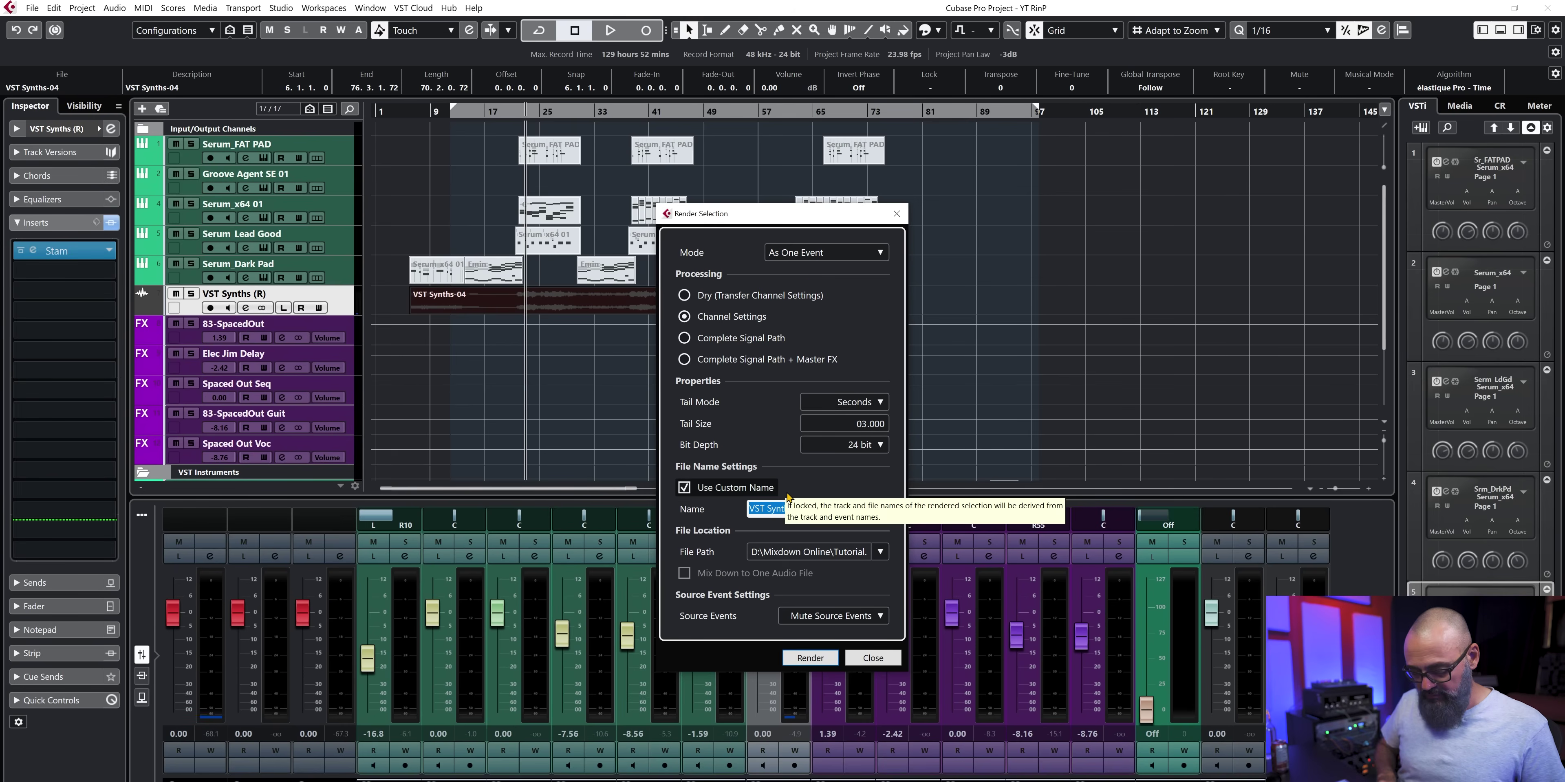
type("Synt")
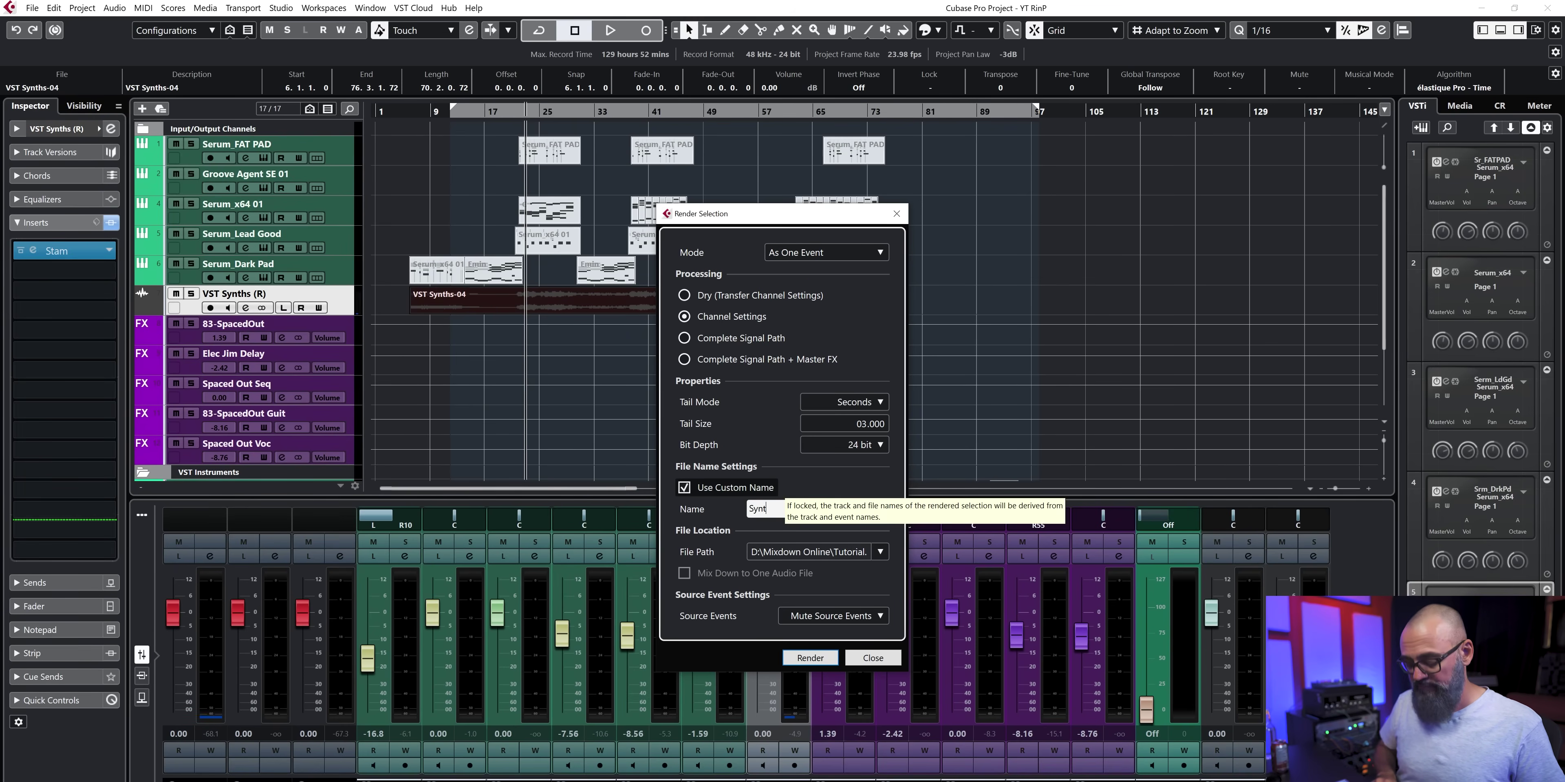
type("h with EQ")
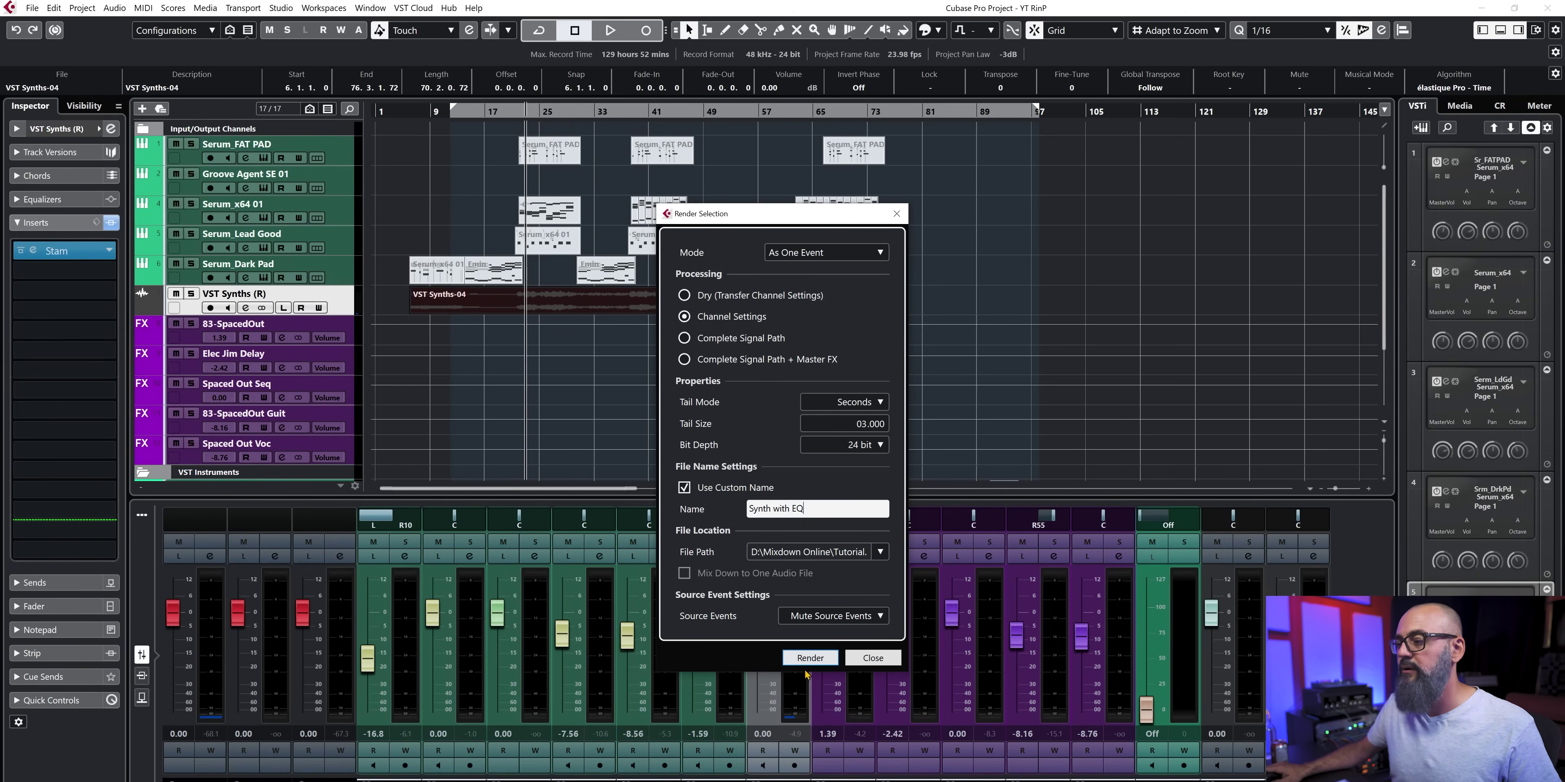
left_click(808, 660)
Step: Split the VST Synths-04 event at bars 19 and 32
key("3")
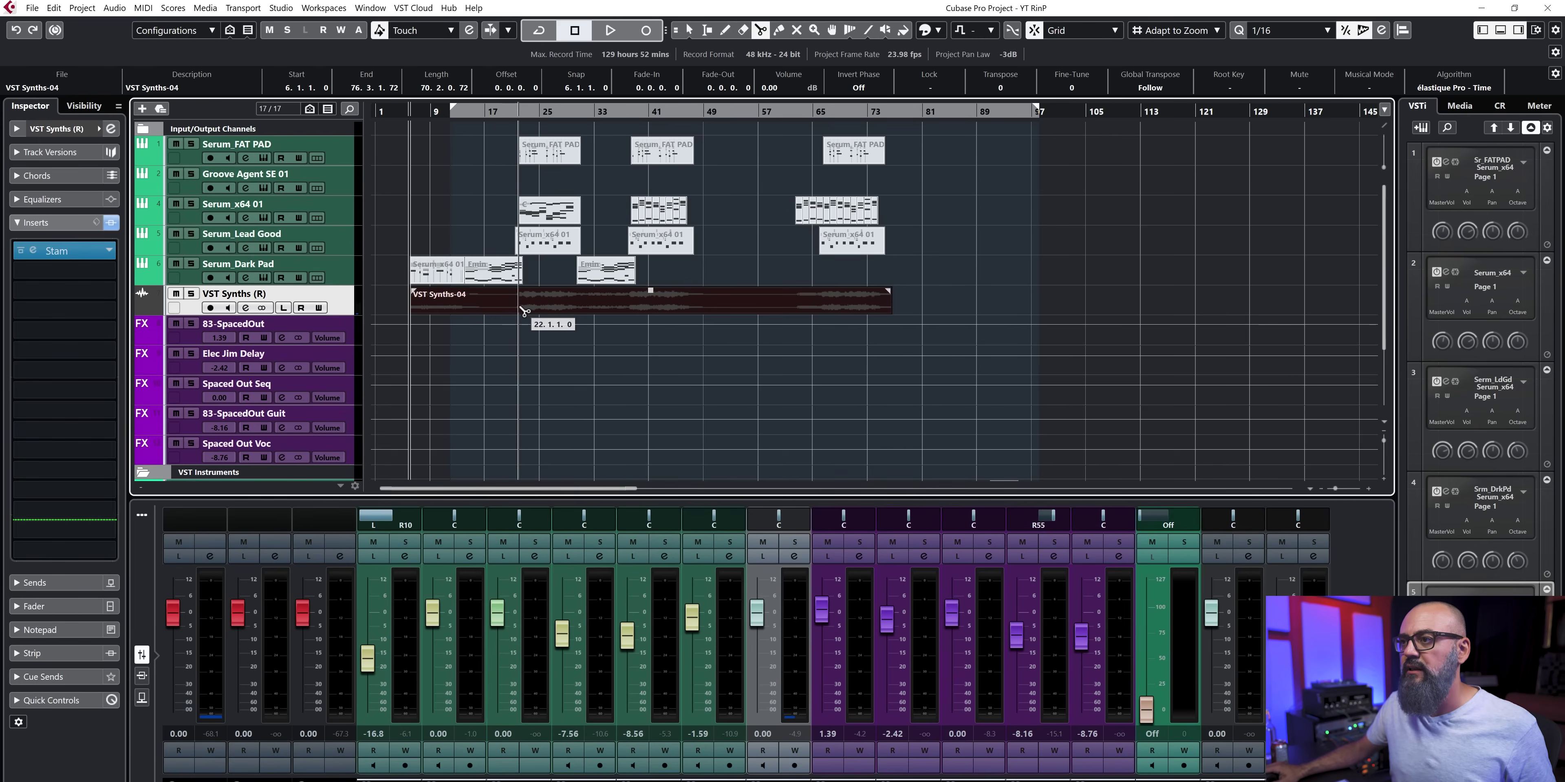
left_click(500, 310)
left_click(590, 312)
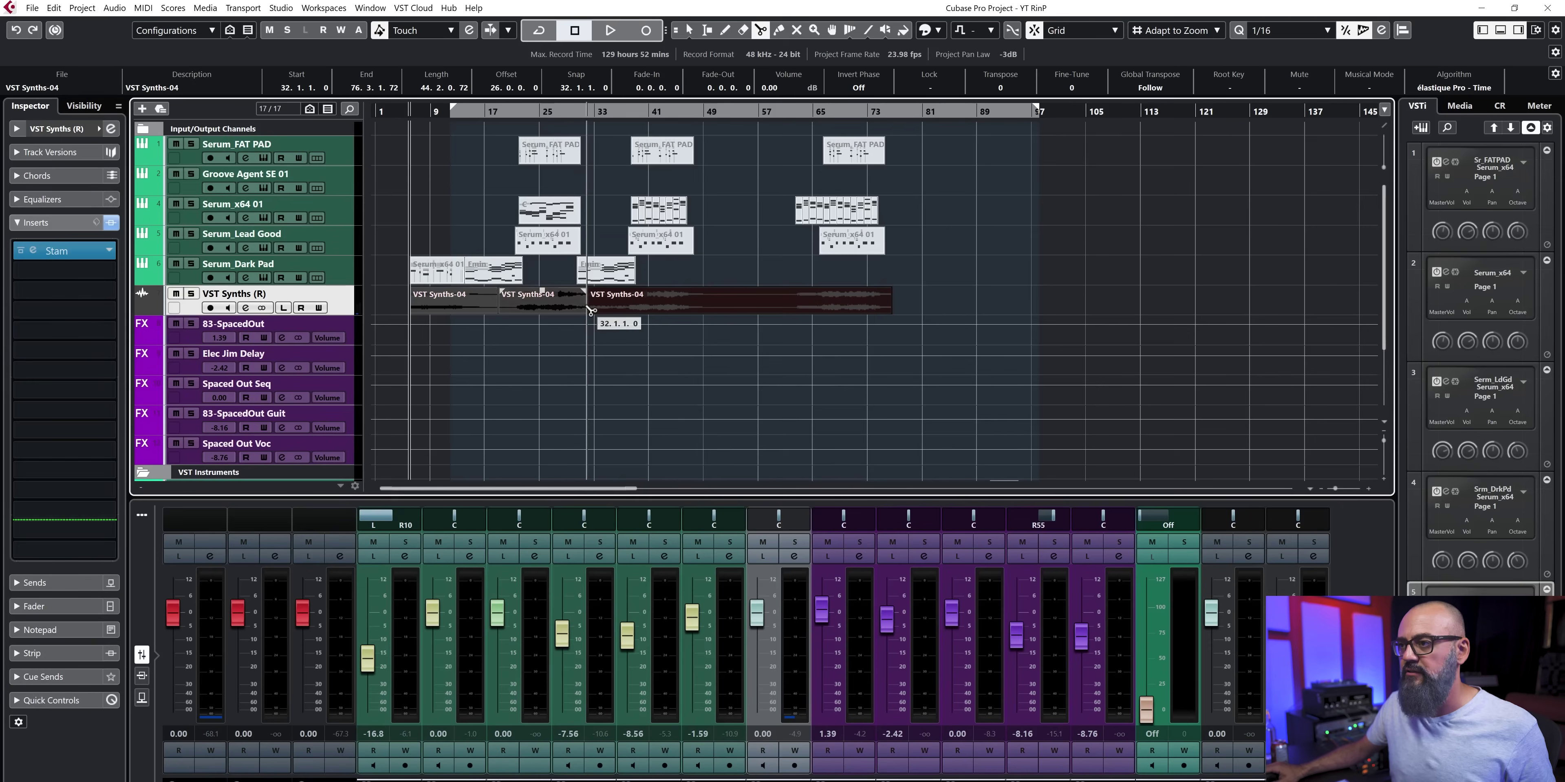
key("1")
Step: Render the middle section of the split VST Synths-04 event as one event with Channel Settings, named "Synth with EQ"
left_click(555, 309)
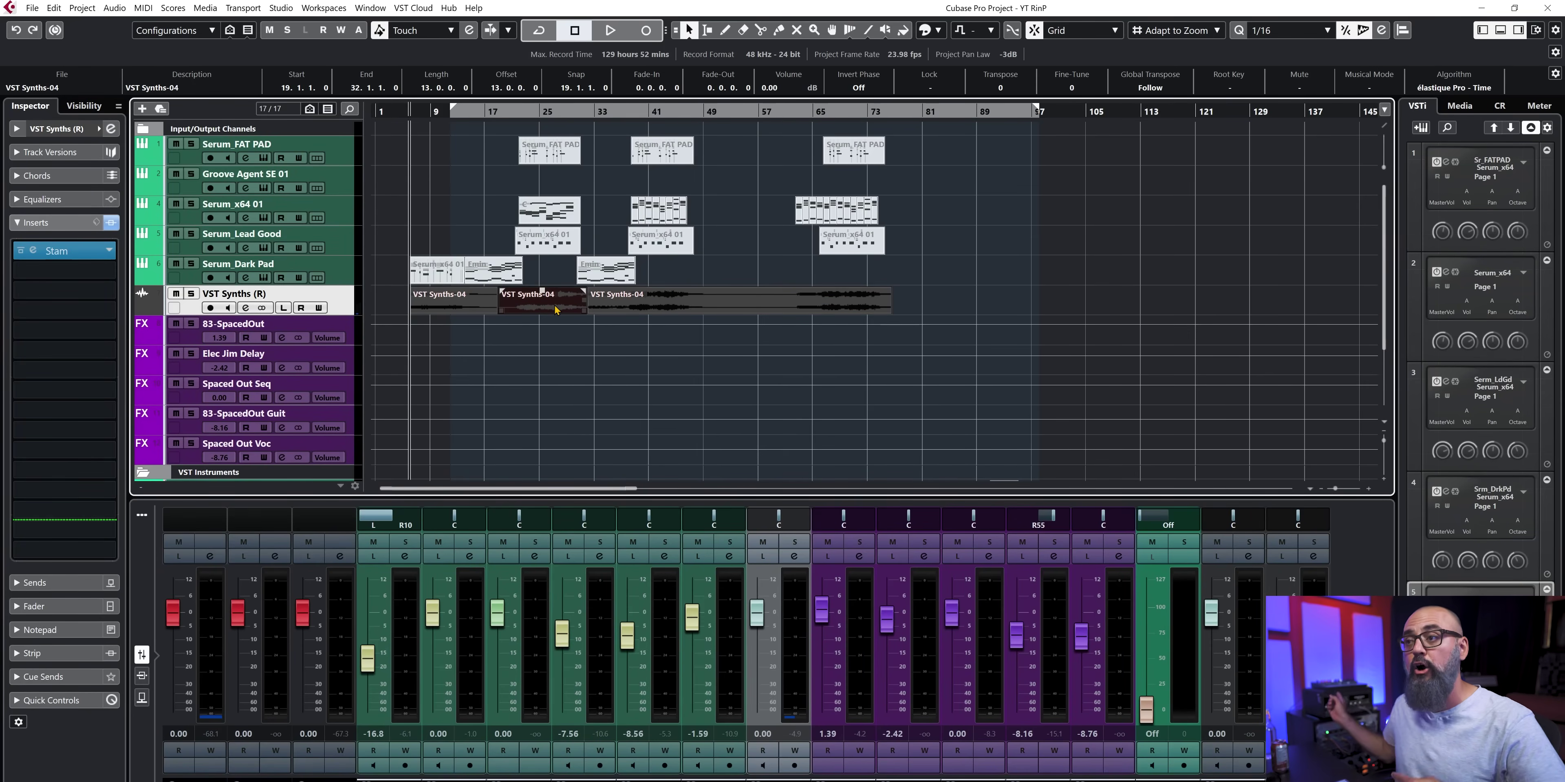
key("ctrl+shift+r")
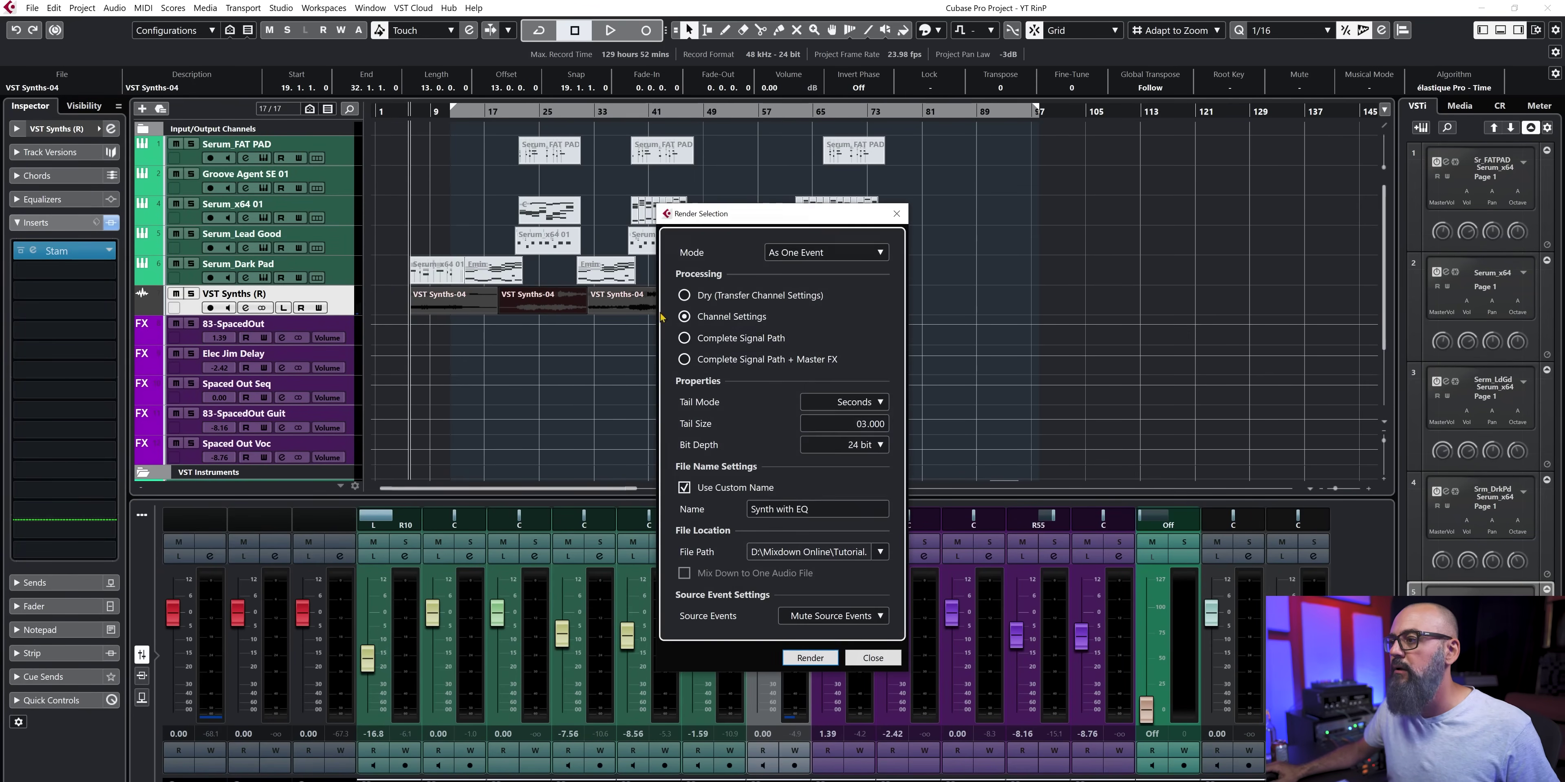
left_click(809, 658)
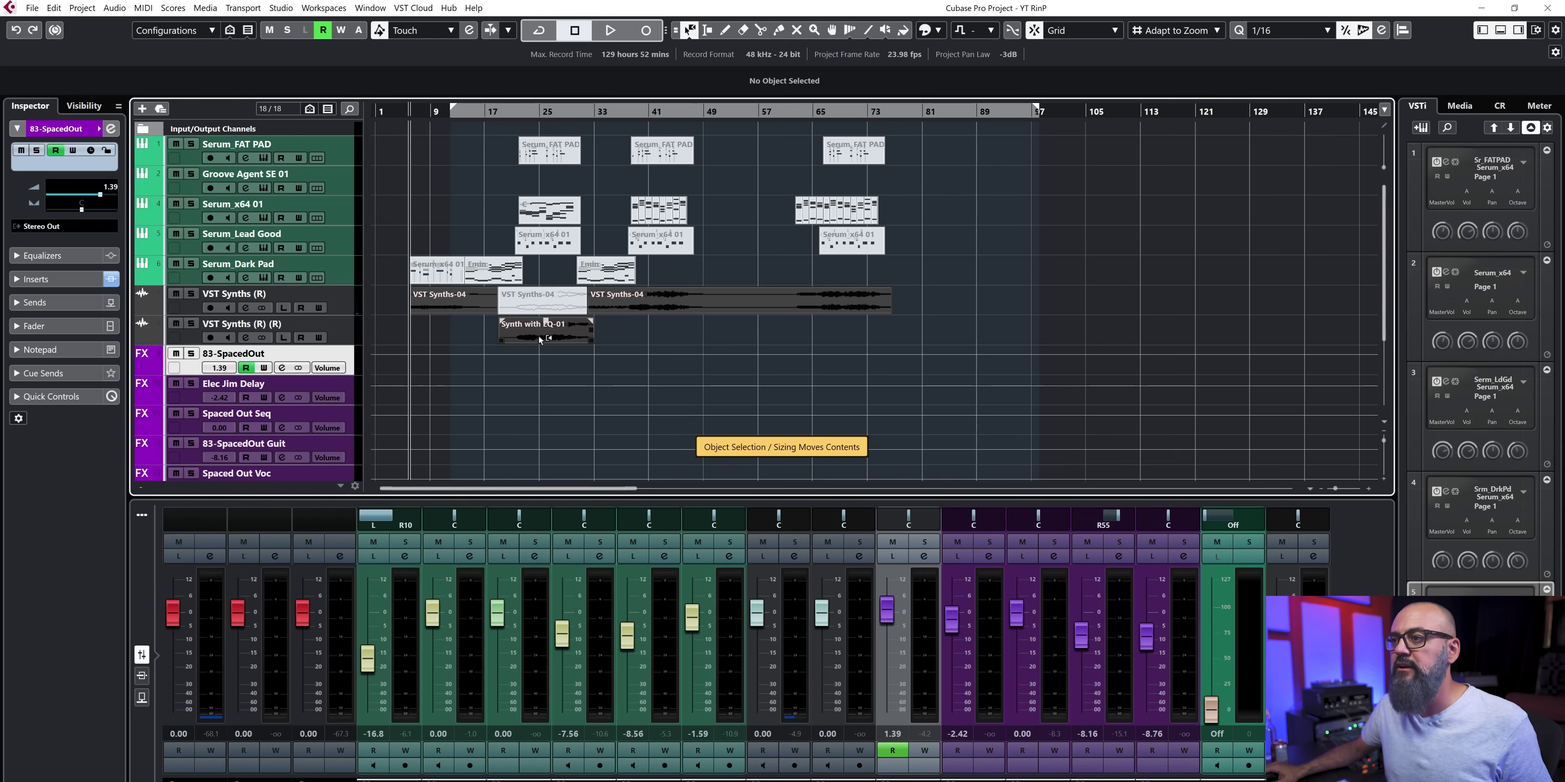
Step: Select the rendered Synth with EQ event and switch the Object Selection tool to Normal Sizing
left_click(518, 329)
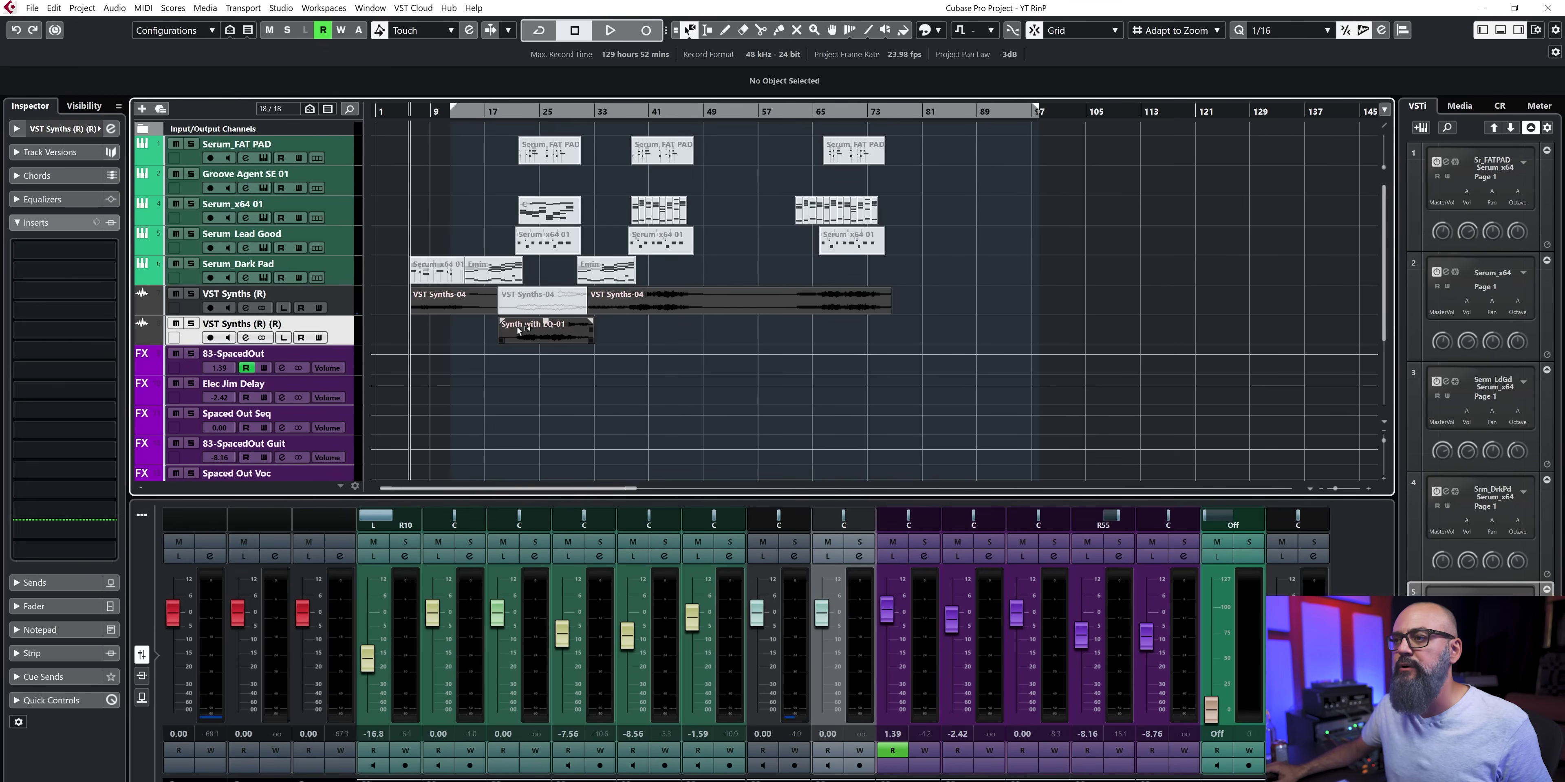
key("1")
left_click(538, 344)
key("1")
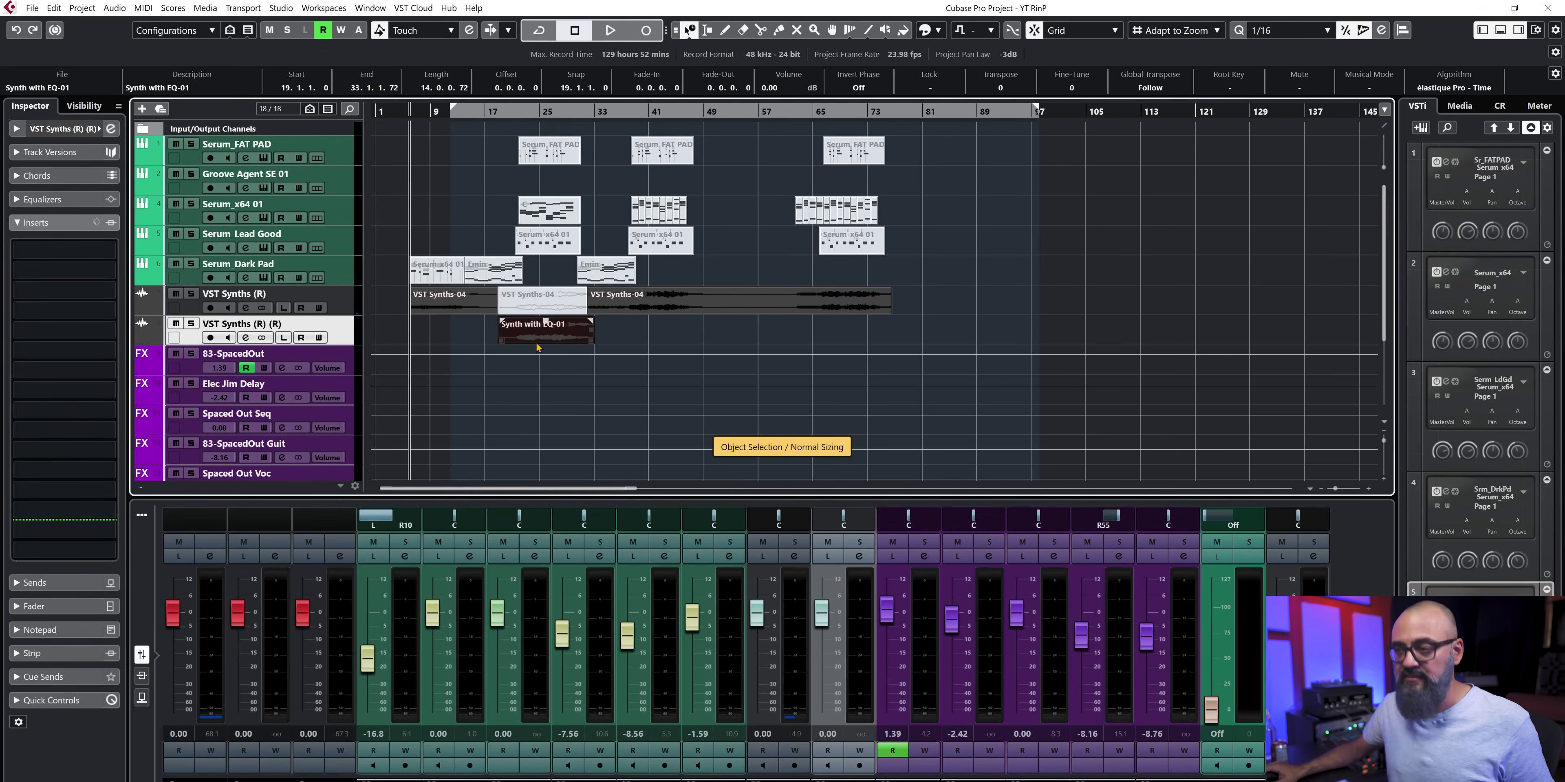